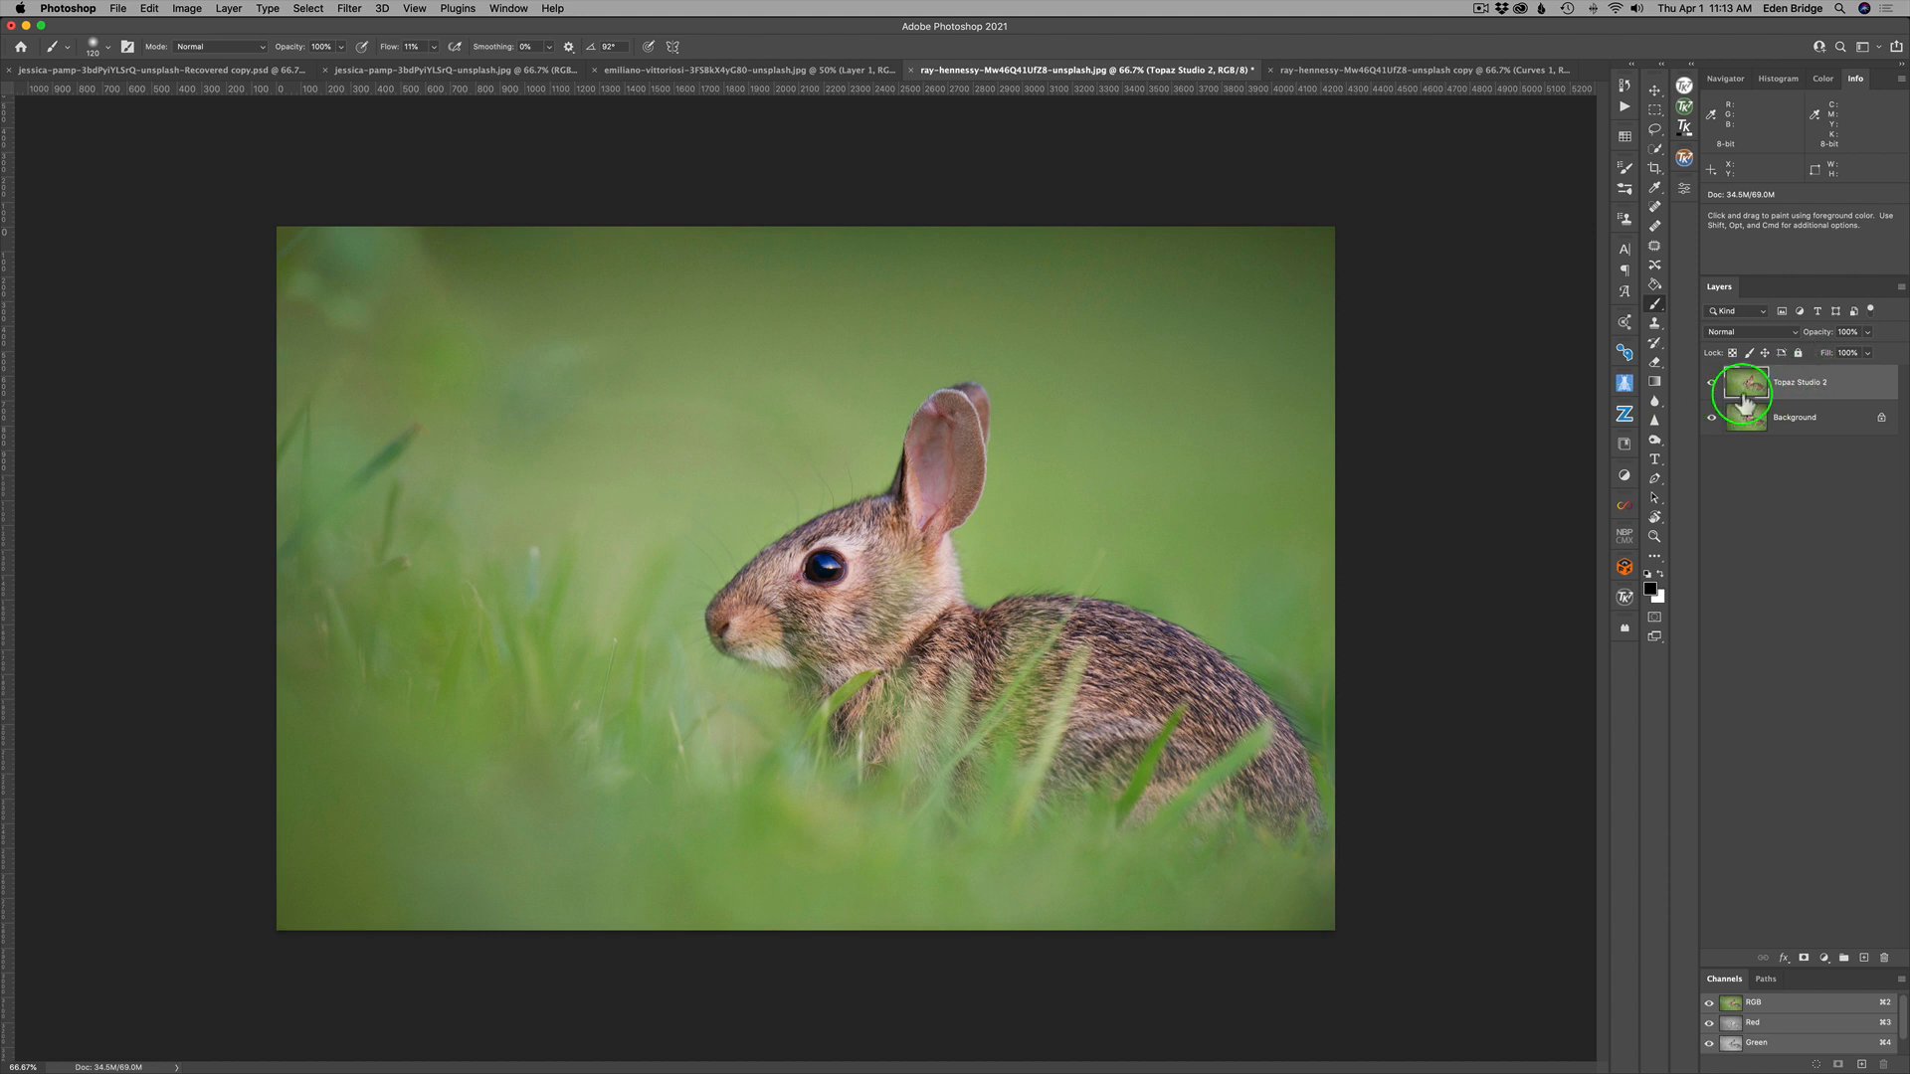
Send the rabbit photo's upper layer to the Topaz Studio 2 plug-in filter for editing.
left_click(353, 10)
mouse_move(527, 478)
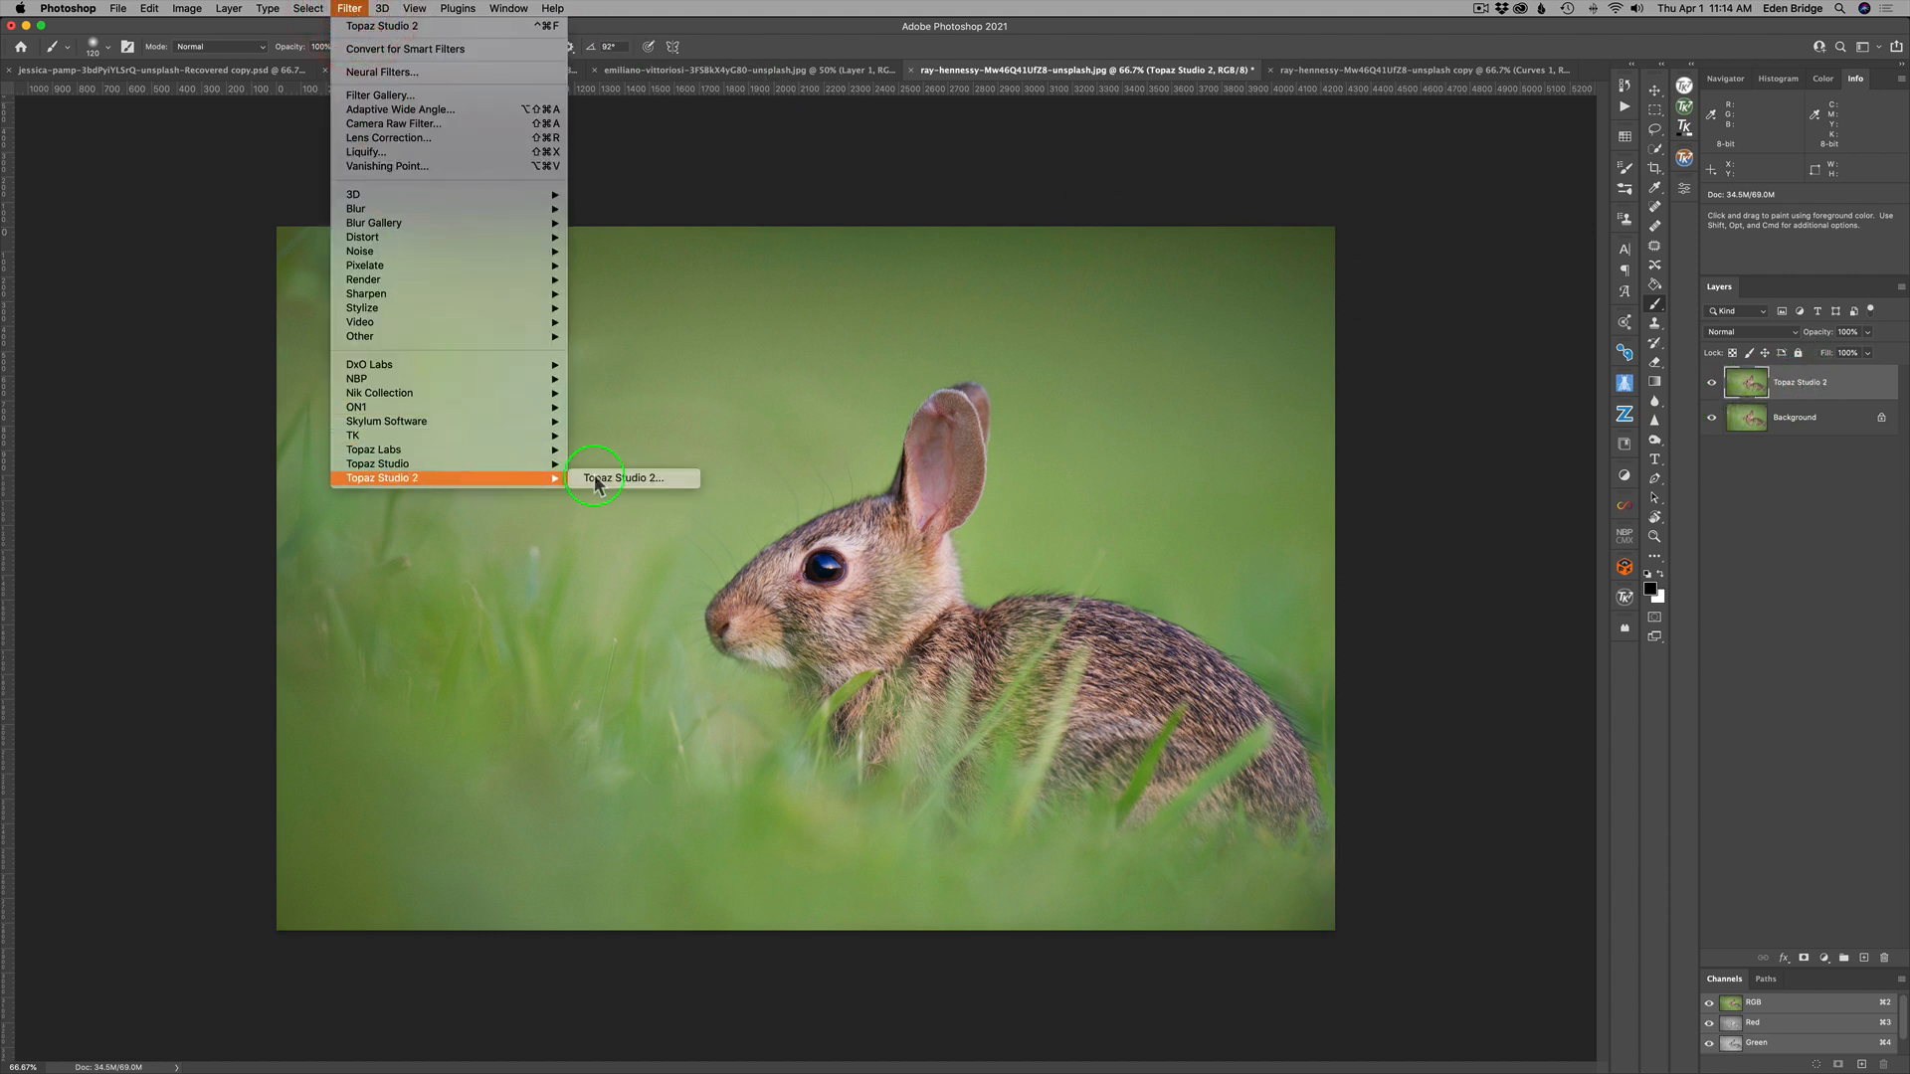
left_click(625, 479)
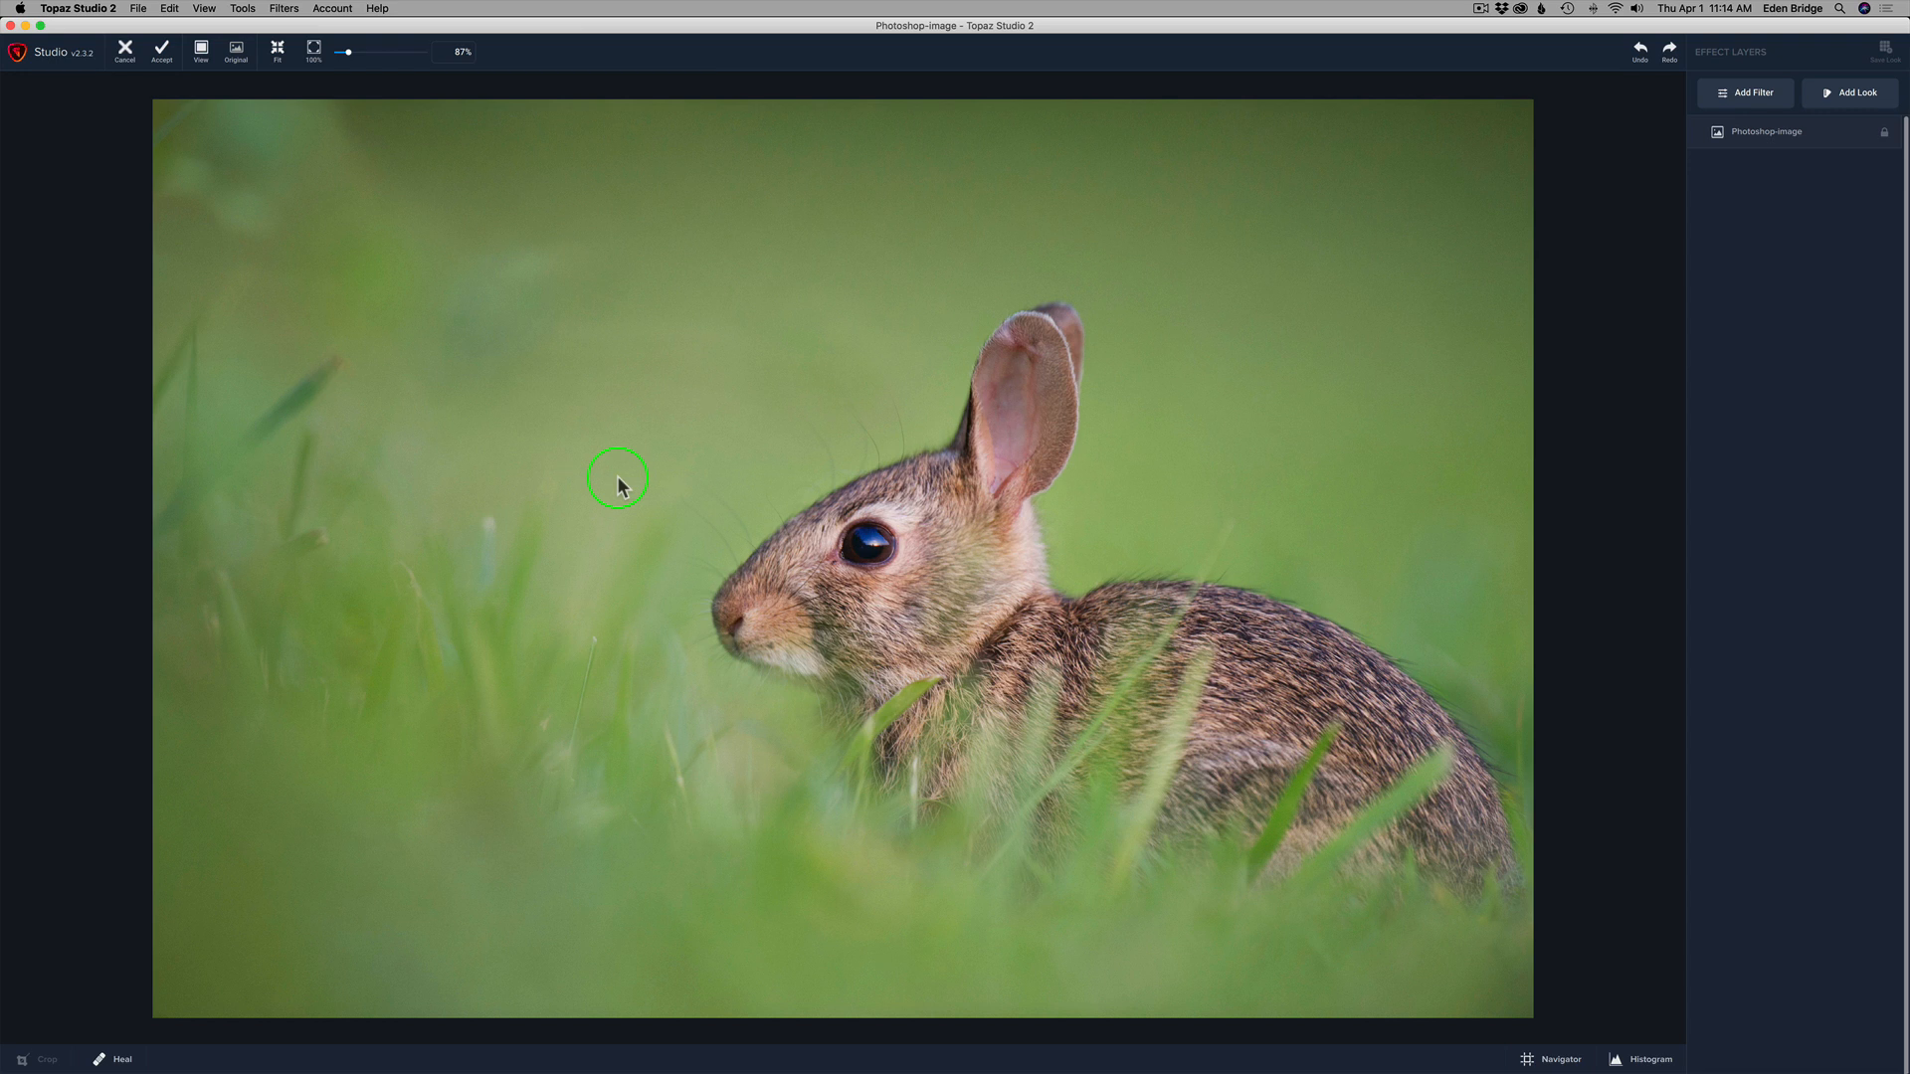
Add an Abstraction filter to the rabbit image and set its Simplify Size to 0.29.
left_click(1757, 99)
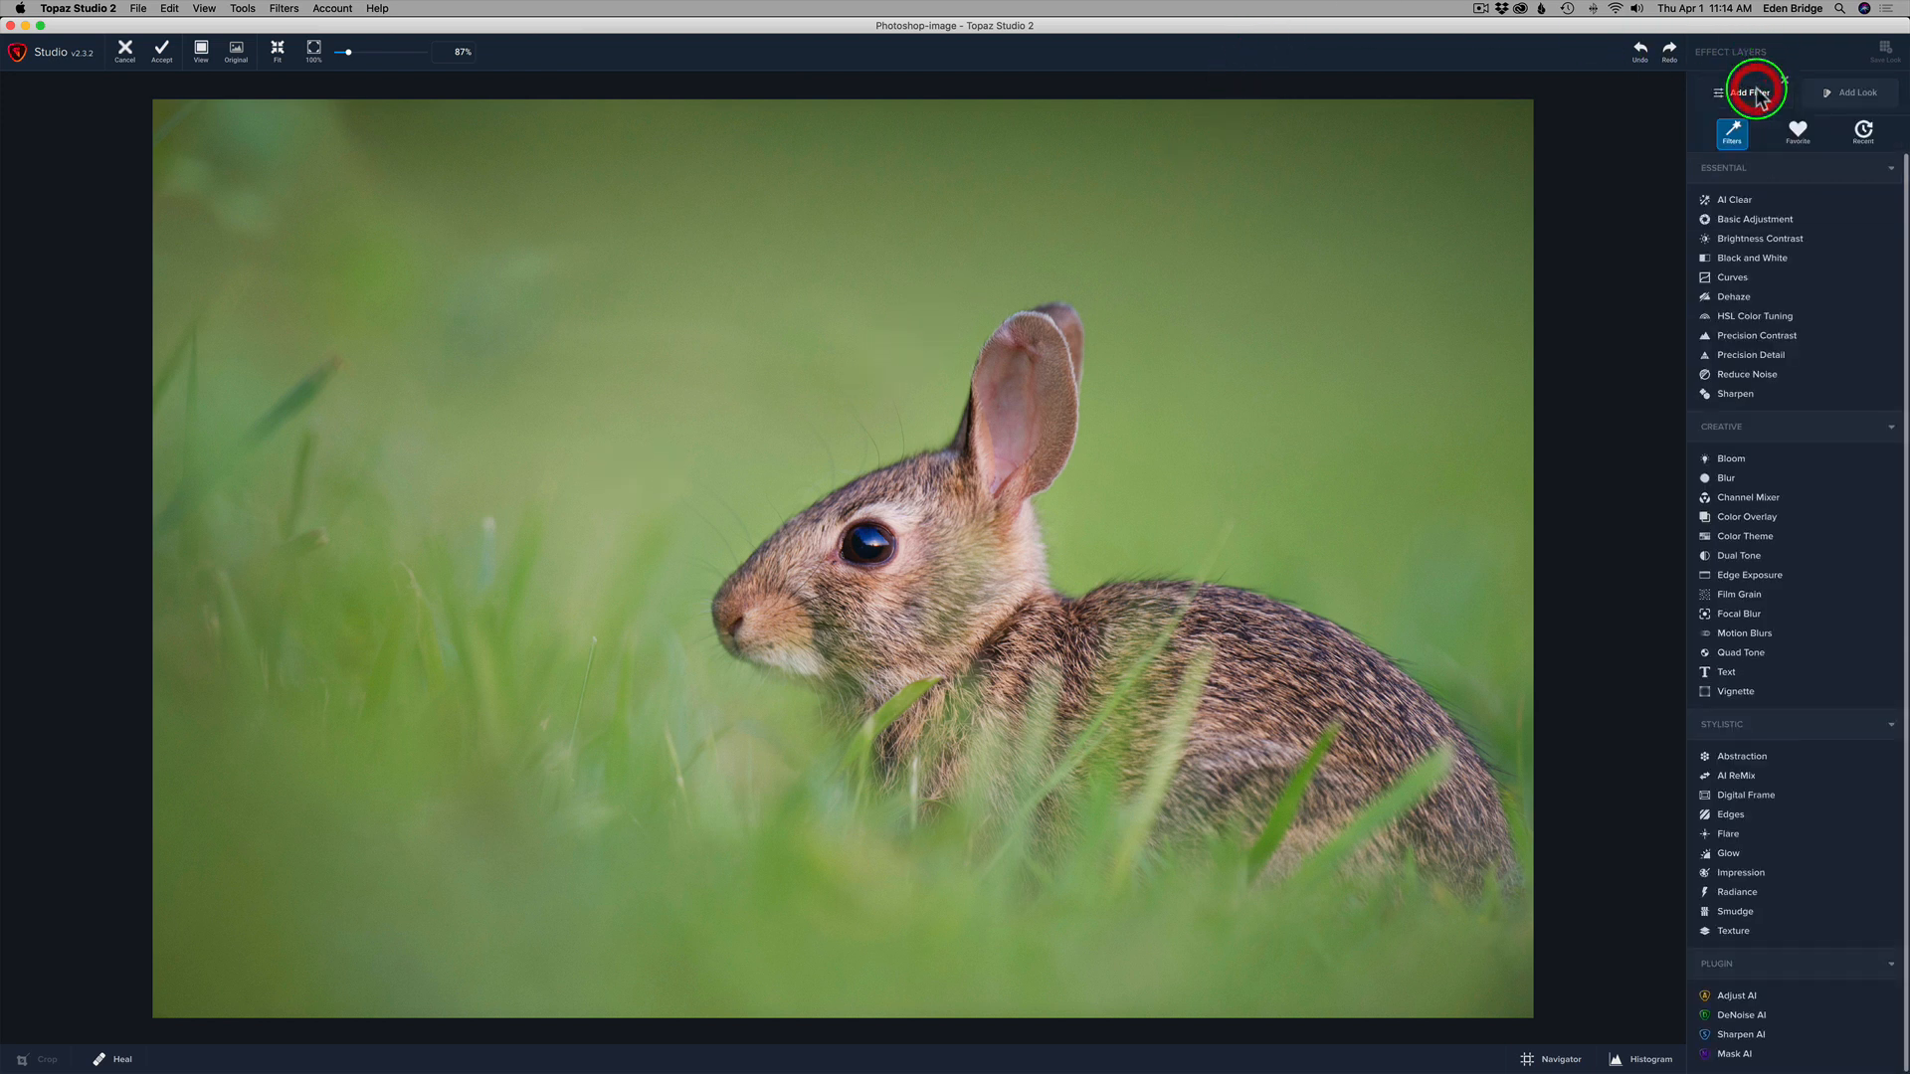
left_click(1757, 761)
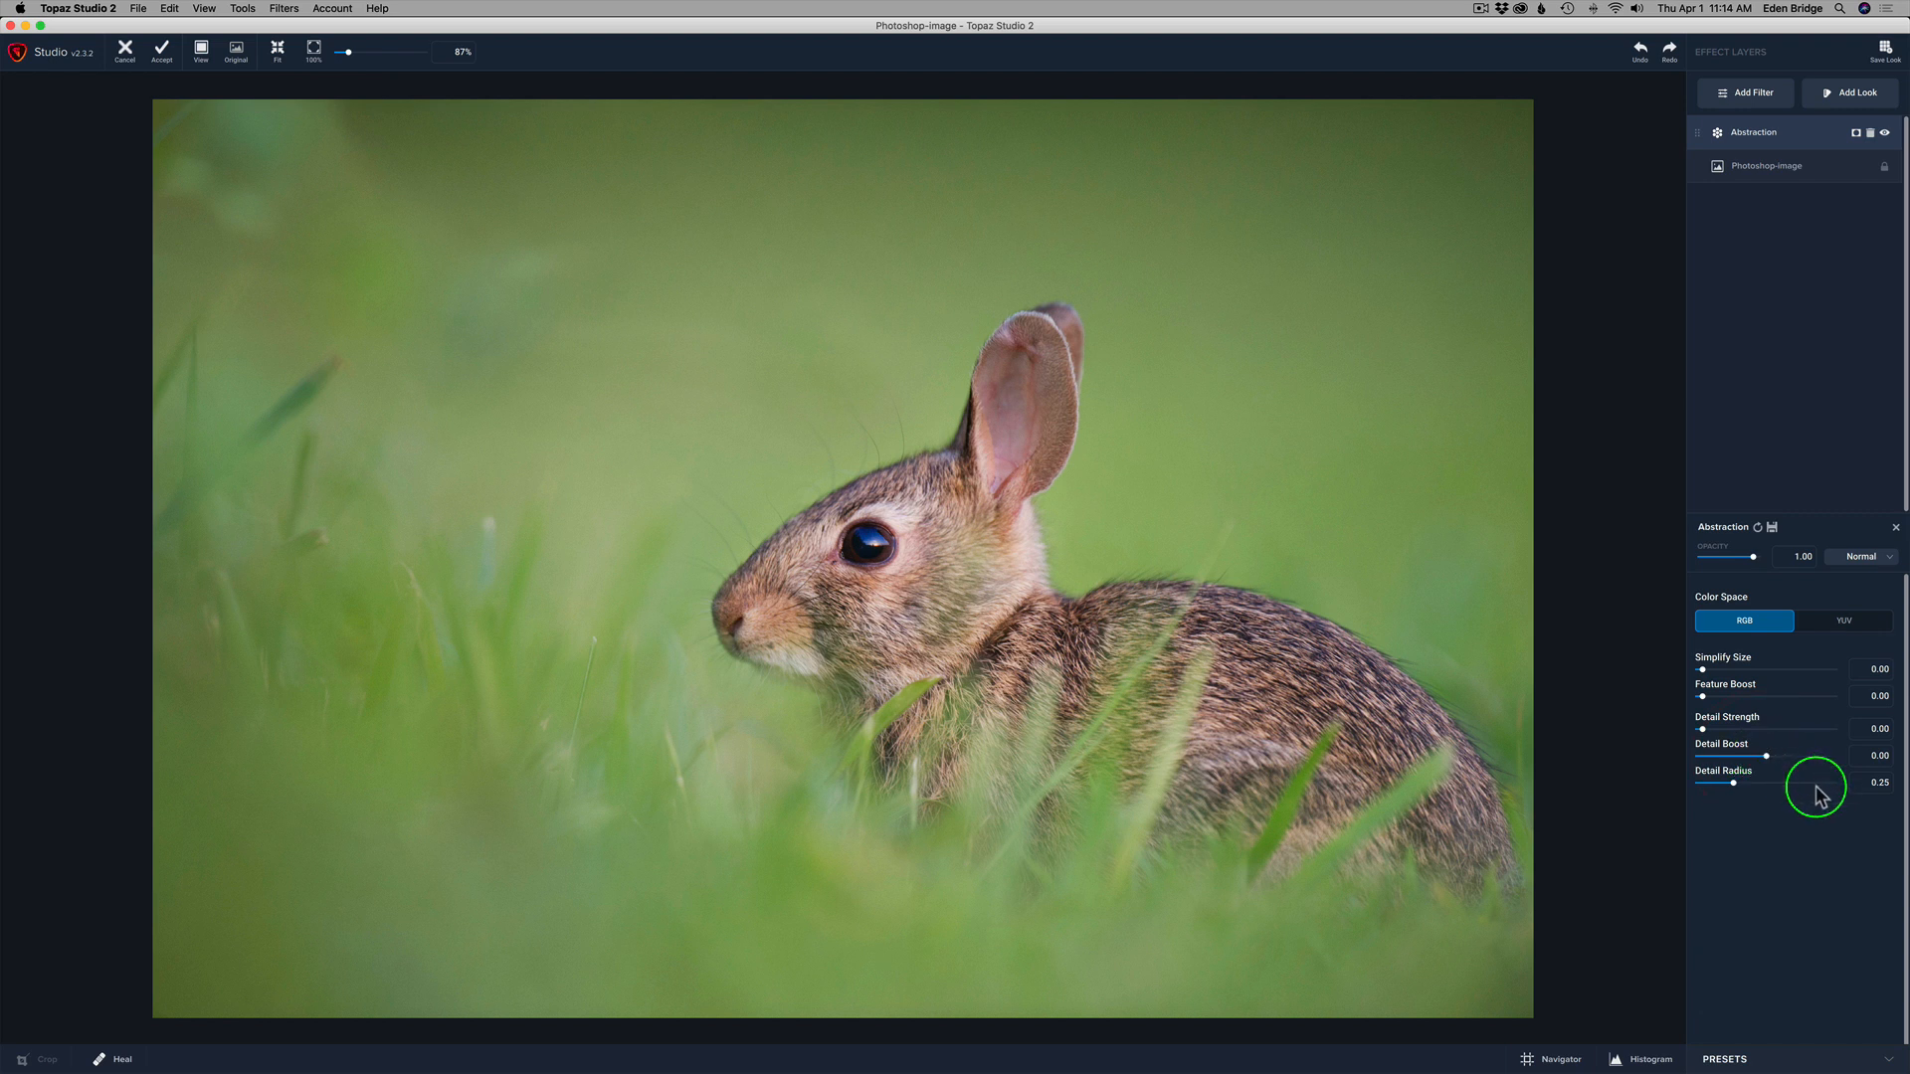
left_click_drag(1702, 669, 1725, 670)
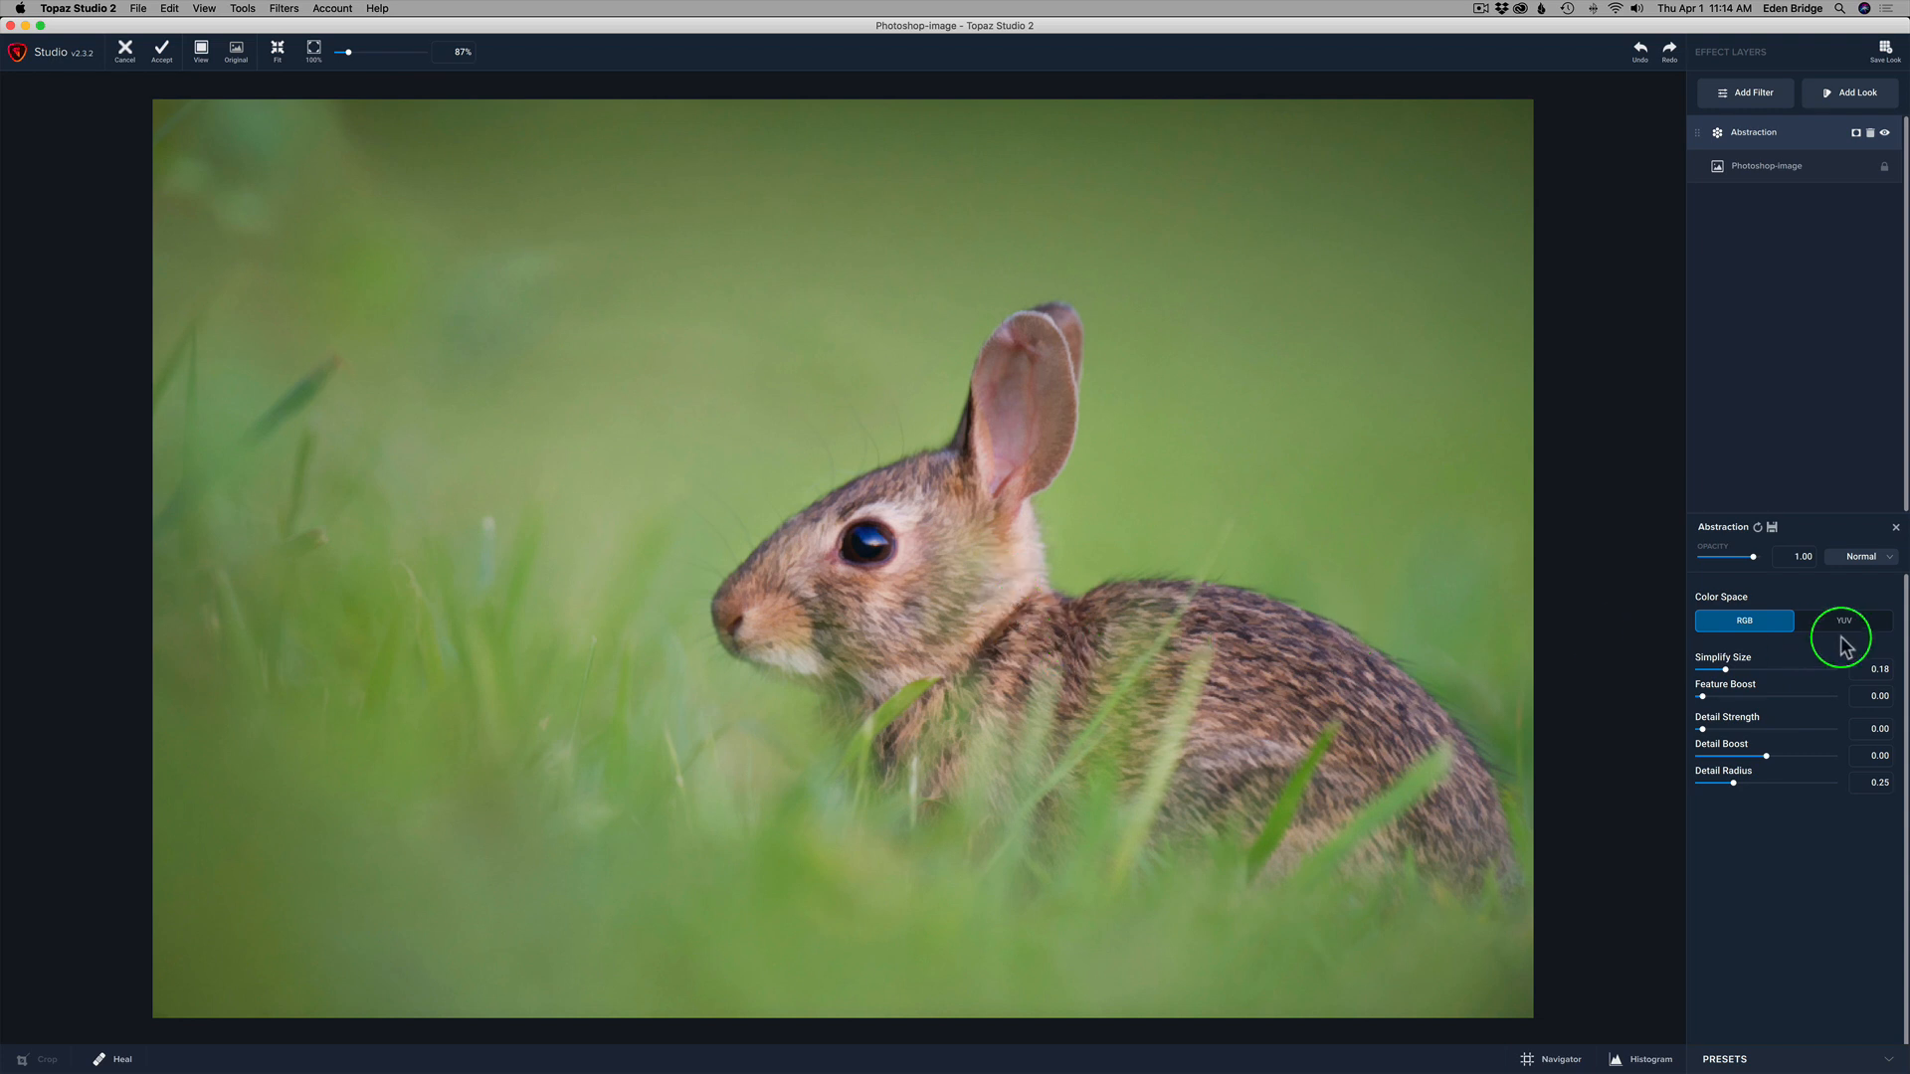
left_click_drag(1725, 674, 1739, 673)
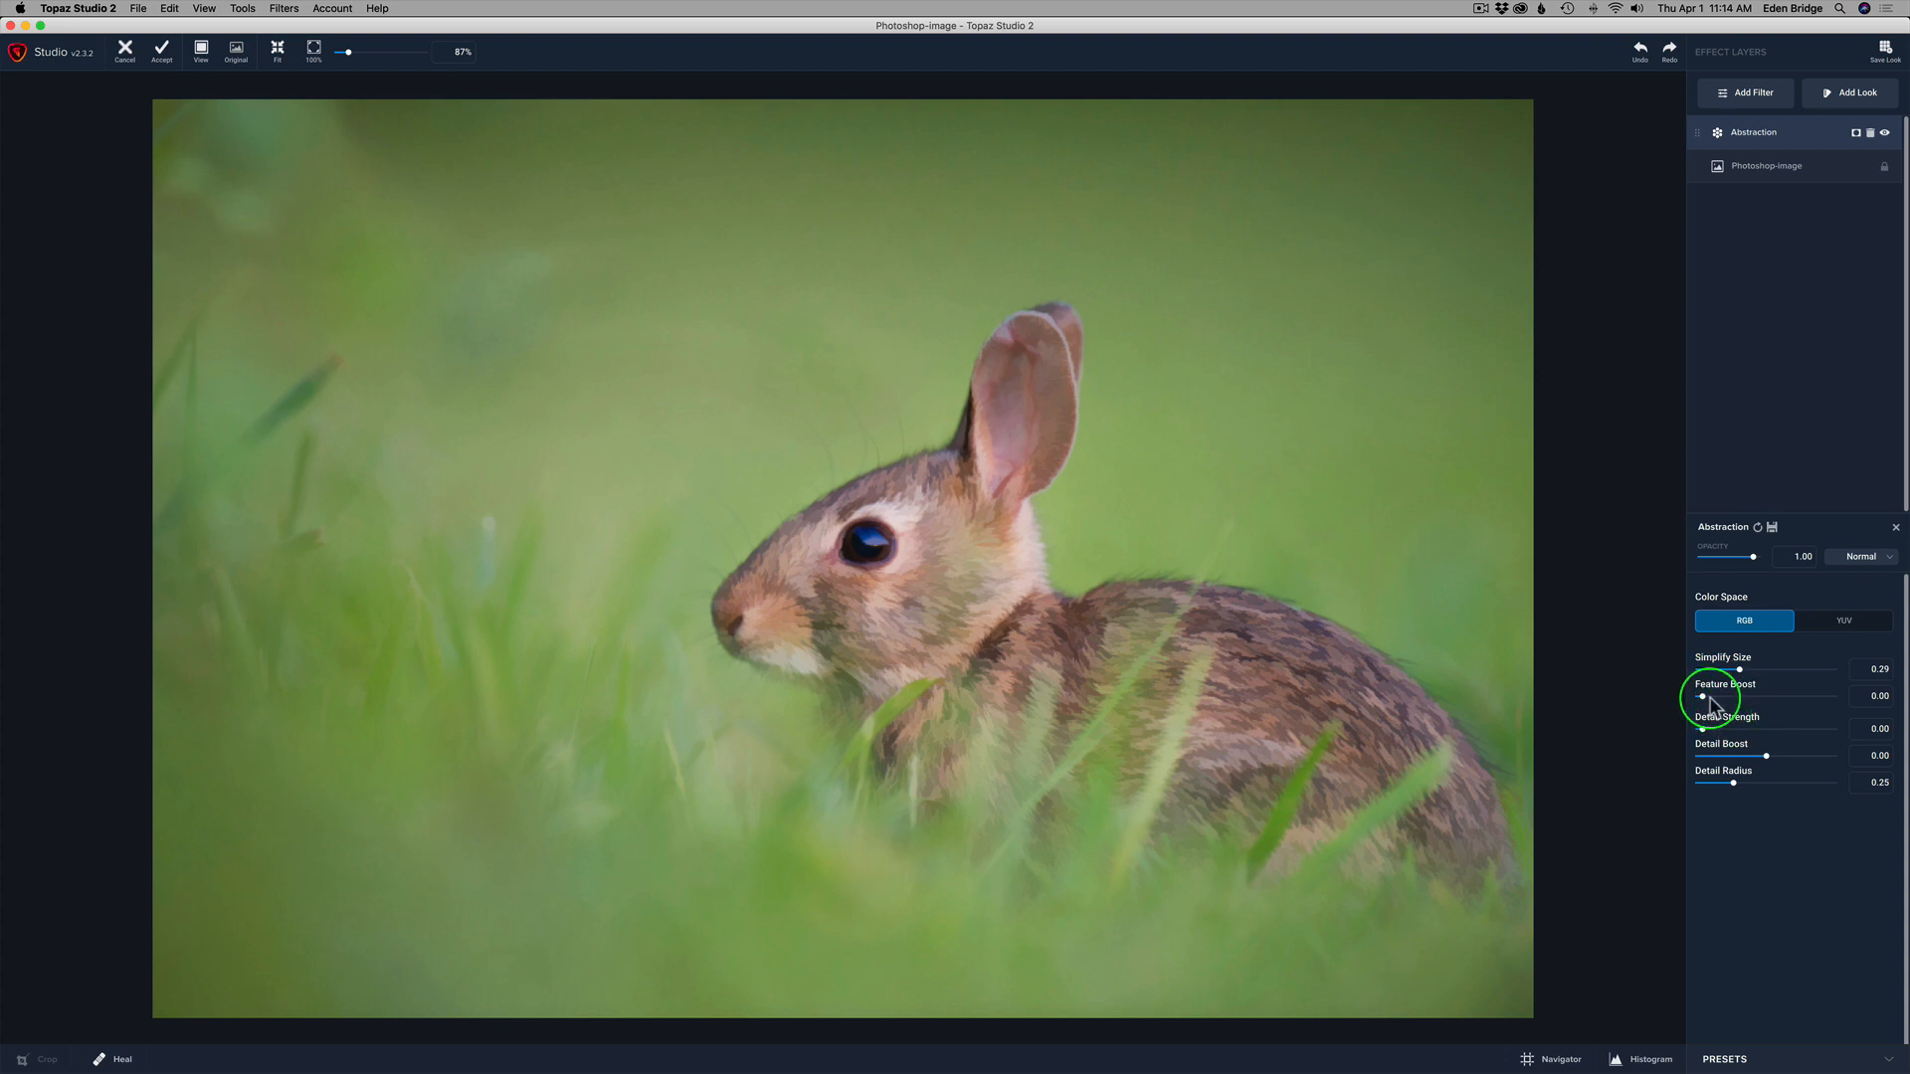
Keep Abstraction's Feature Boost at 0.00, set Detail Strength to 0.18, and compare the result with the original image.
mouse_move(1708, 698)
left_mouse_down()
mouse_move(1780, 699)
mouse_move(1685, 696)
left_mouse_up()
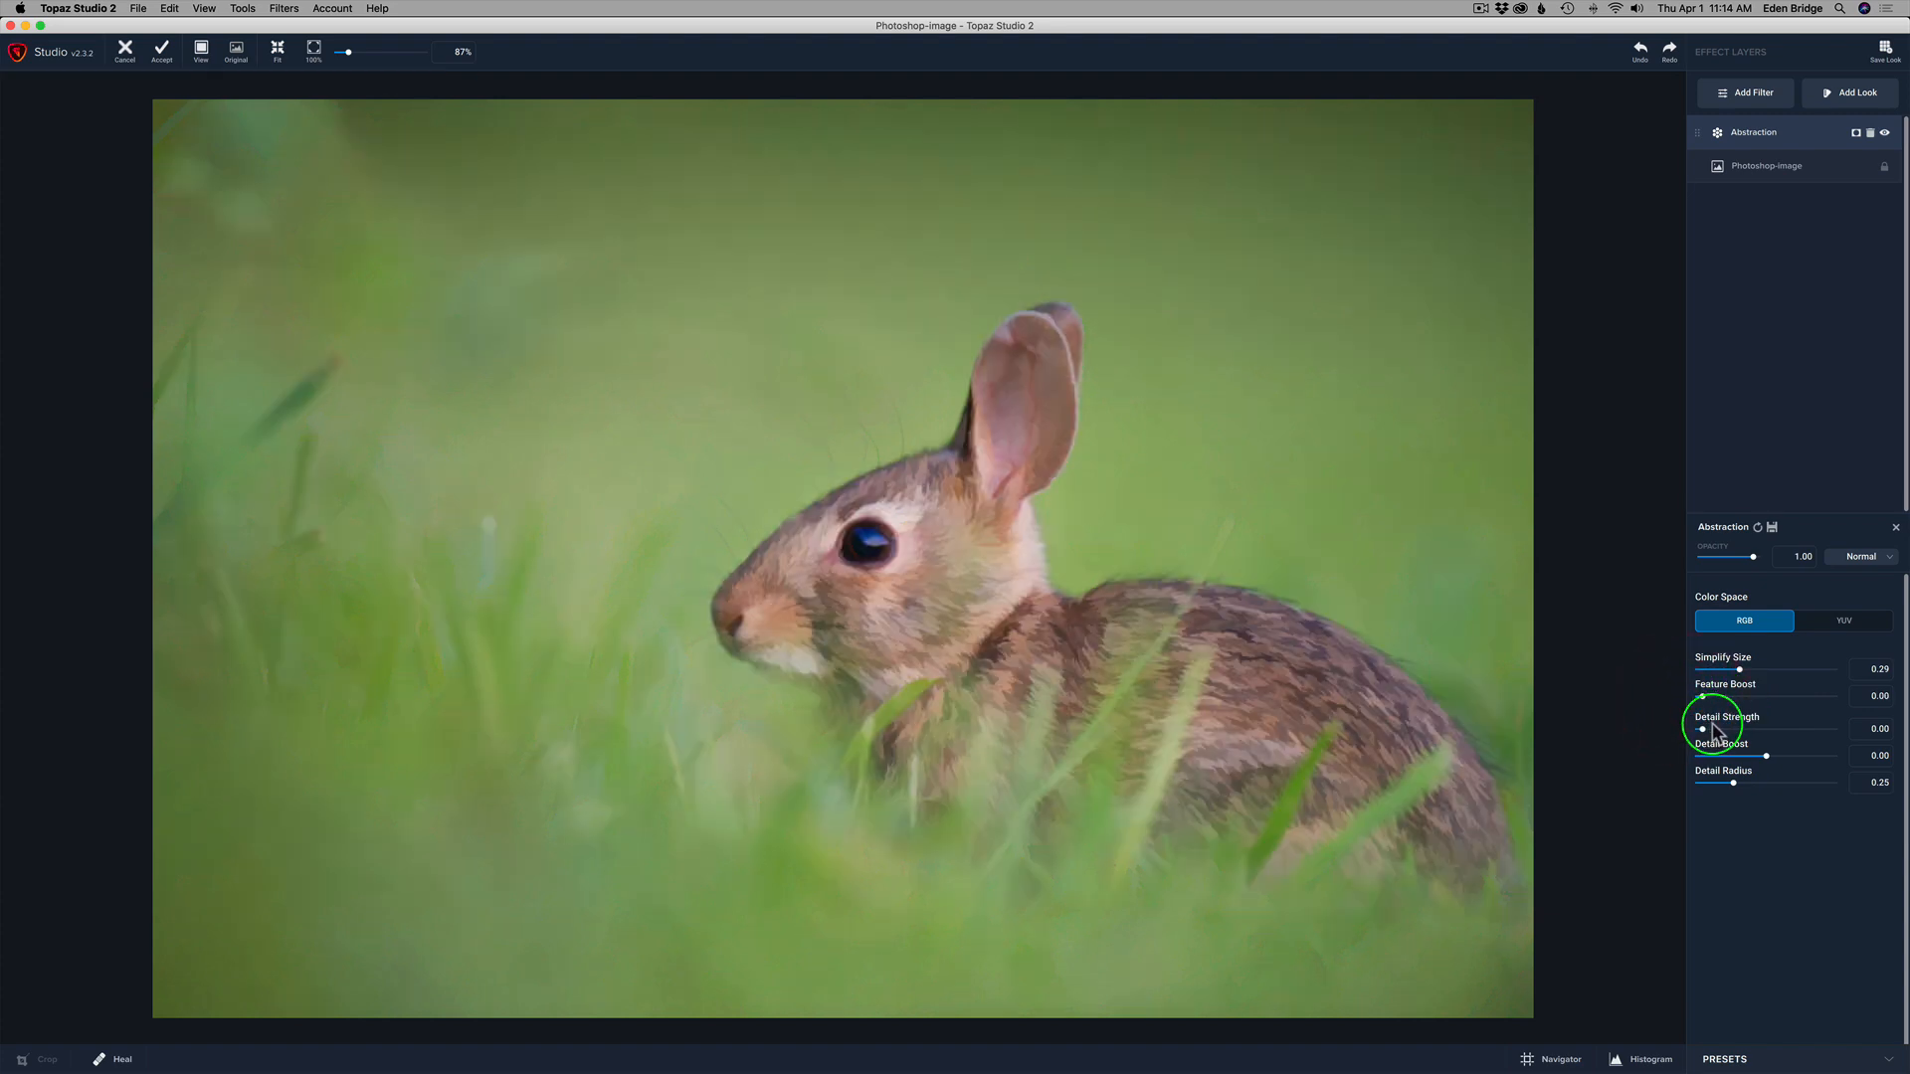
left_click_drag(1705, 728, 1716, 728)
mouse_move(1717, 728)
left_mouse_down()
mouse_move(1787, 734)
mouse_move(1725, 733)
left_mouse_up()
left_click(1438, 441)
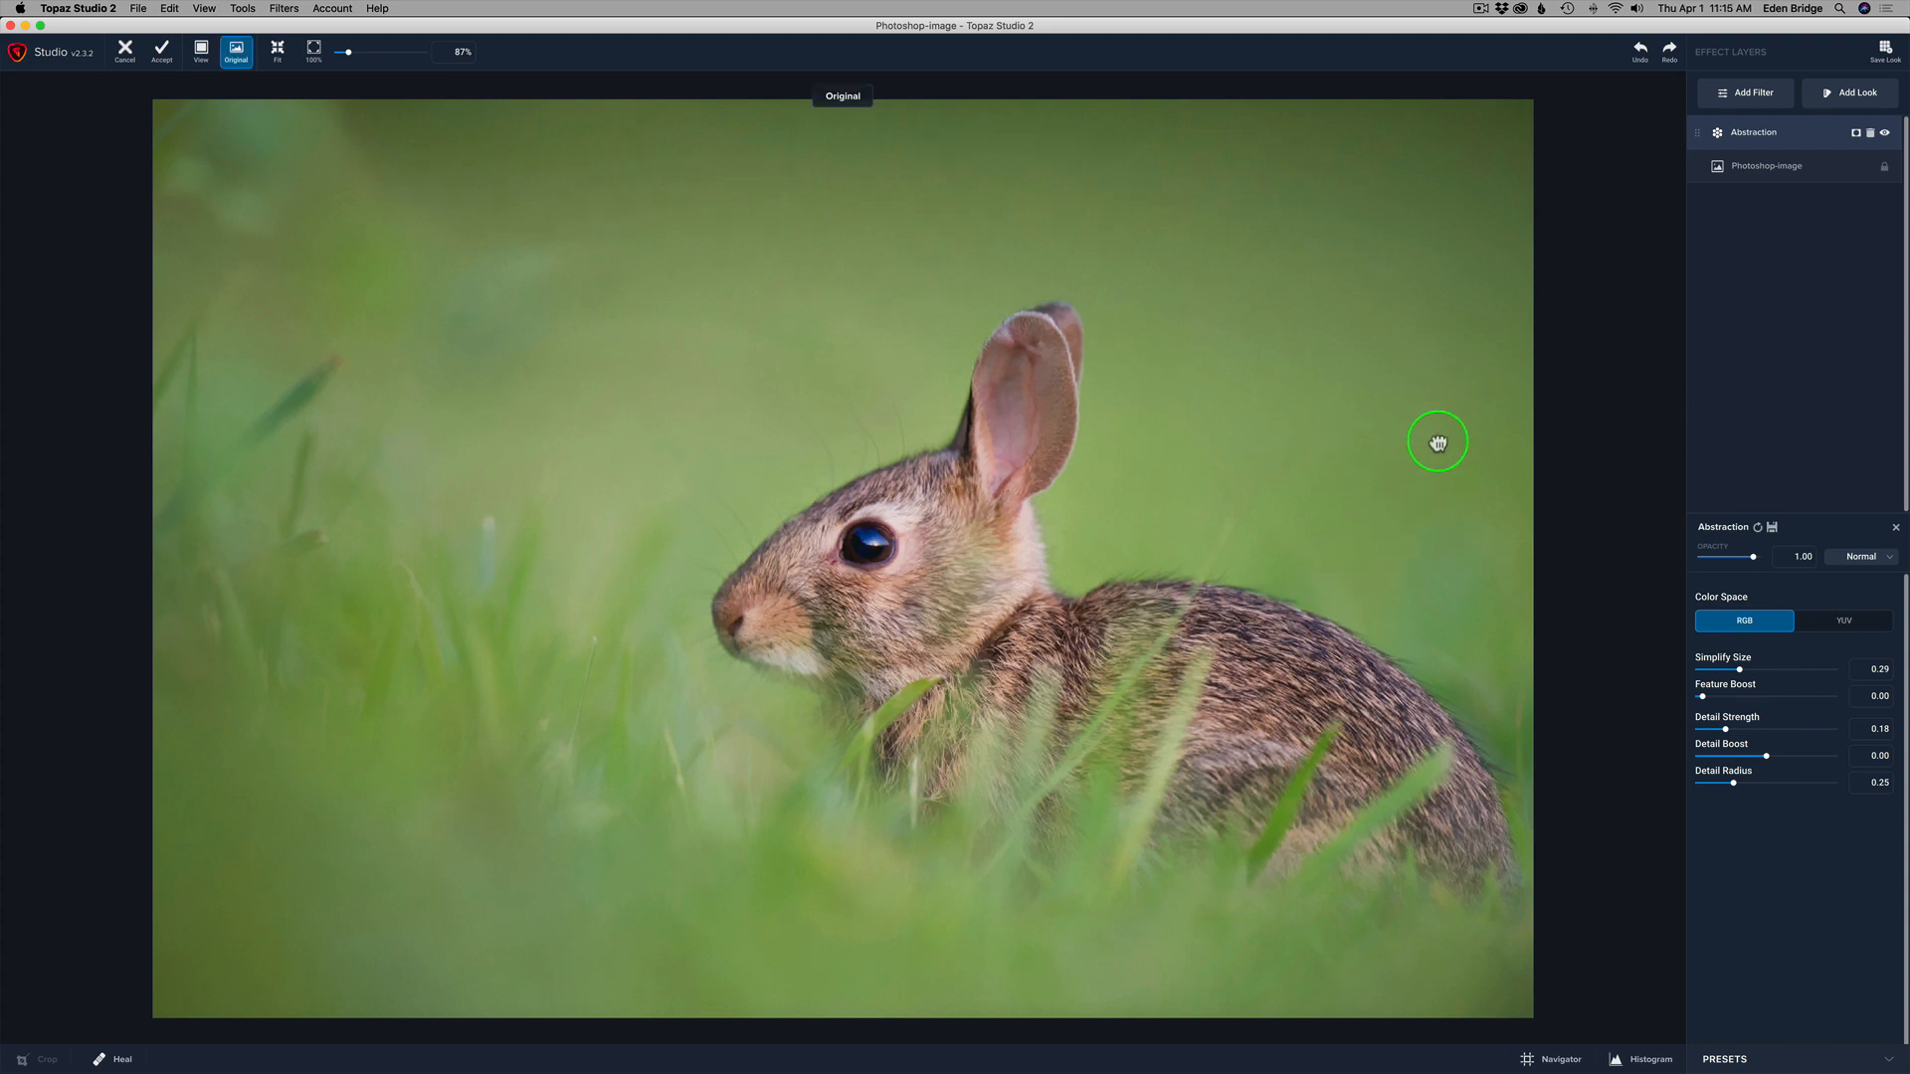
left_click(1437, 441)
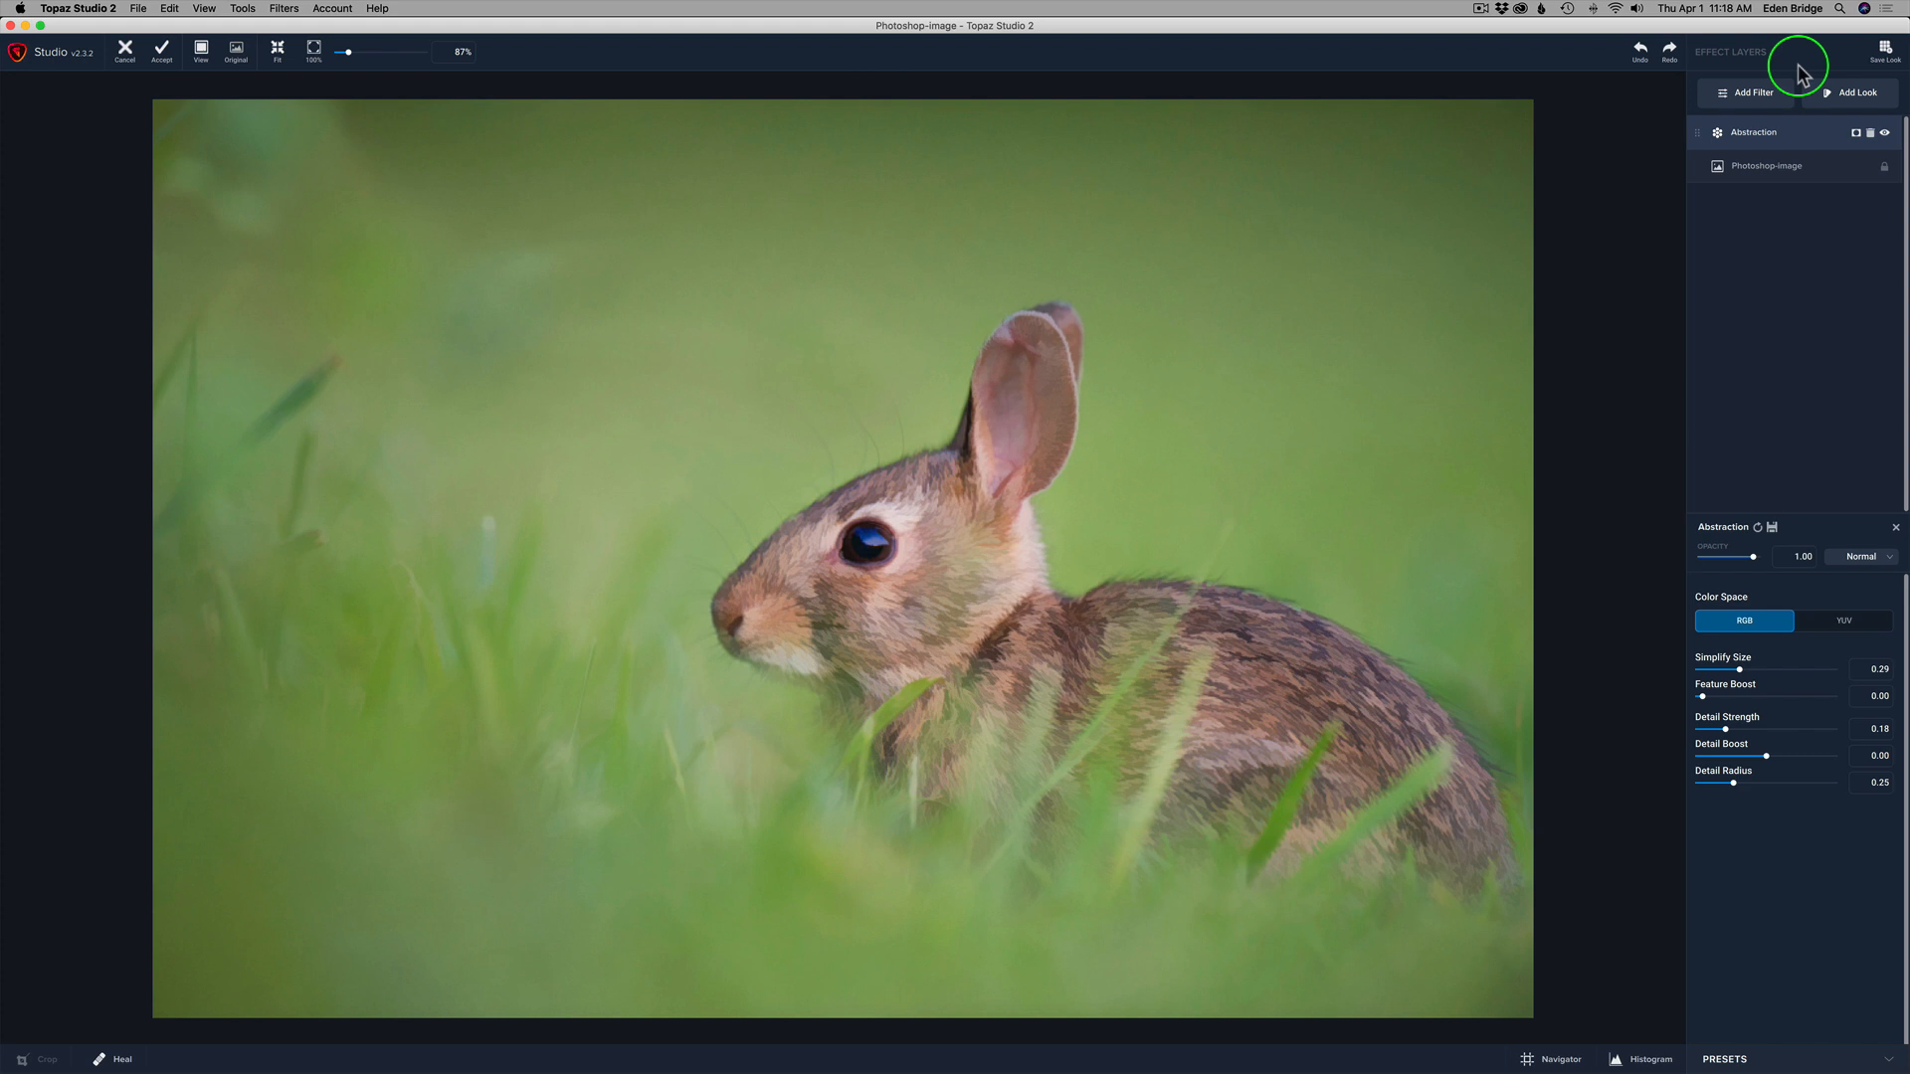
Add a Texture filter above Abstraction, search the textures for "Big Sur", and apply the Big Sur texture.
left_click(1747, 90)
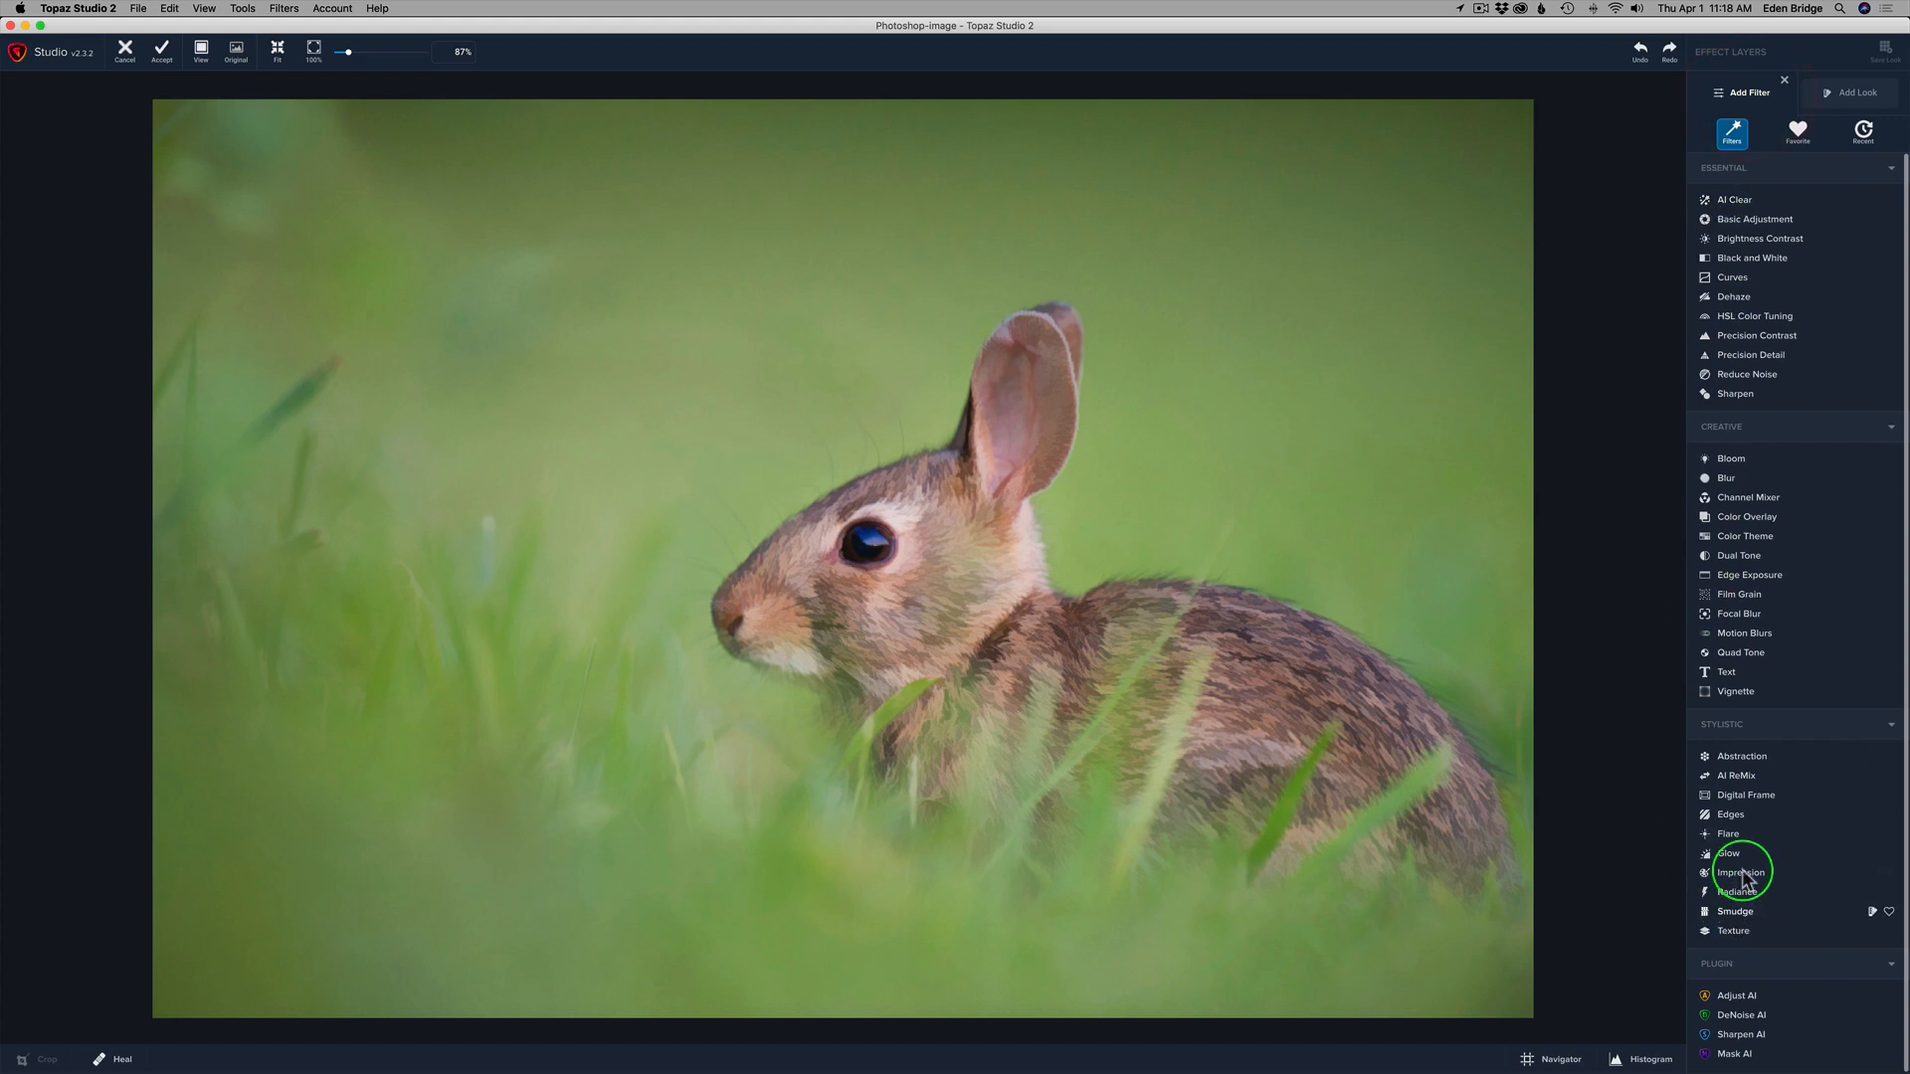
left_click(1738, 927)
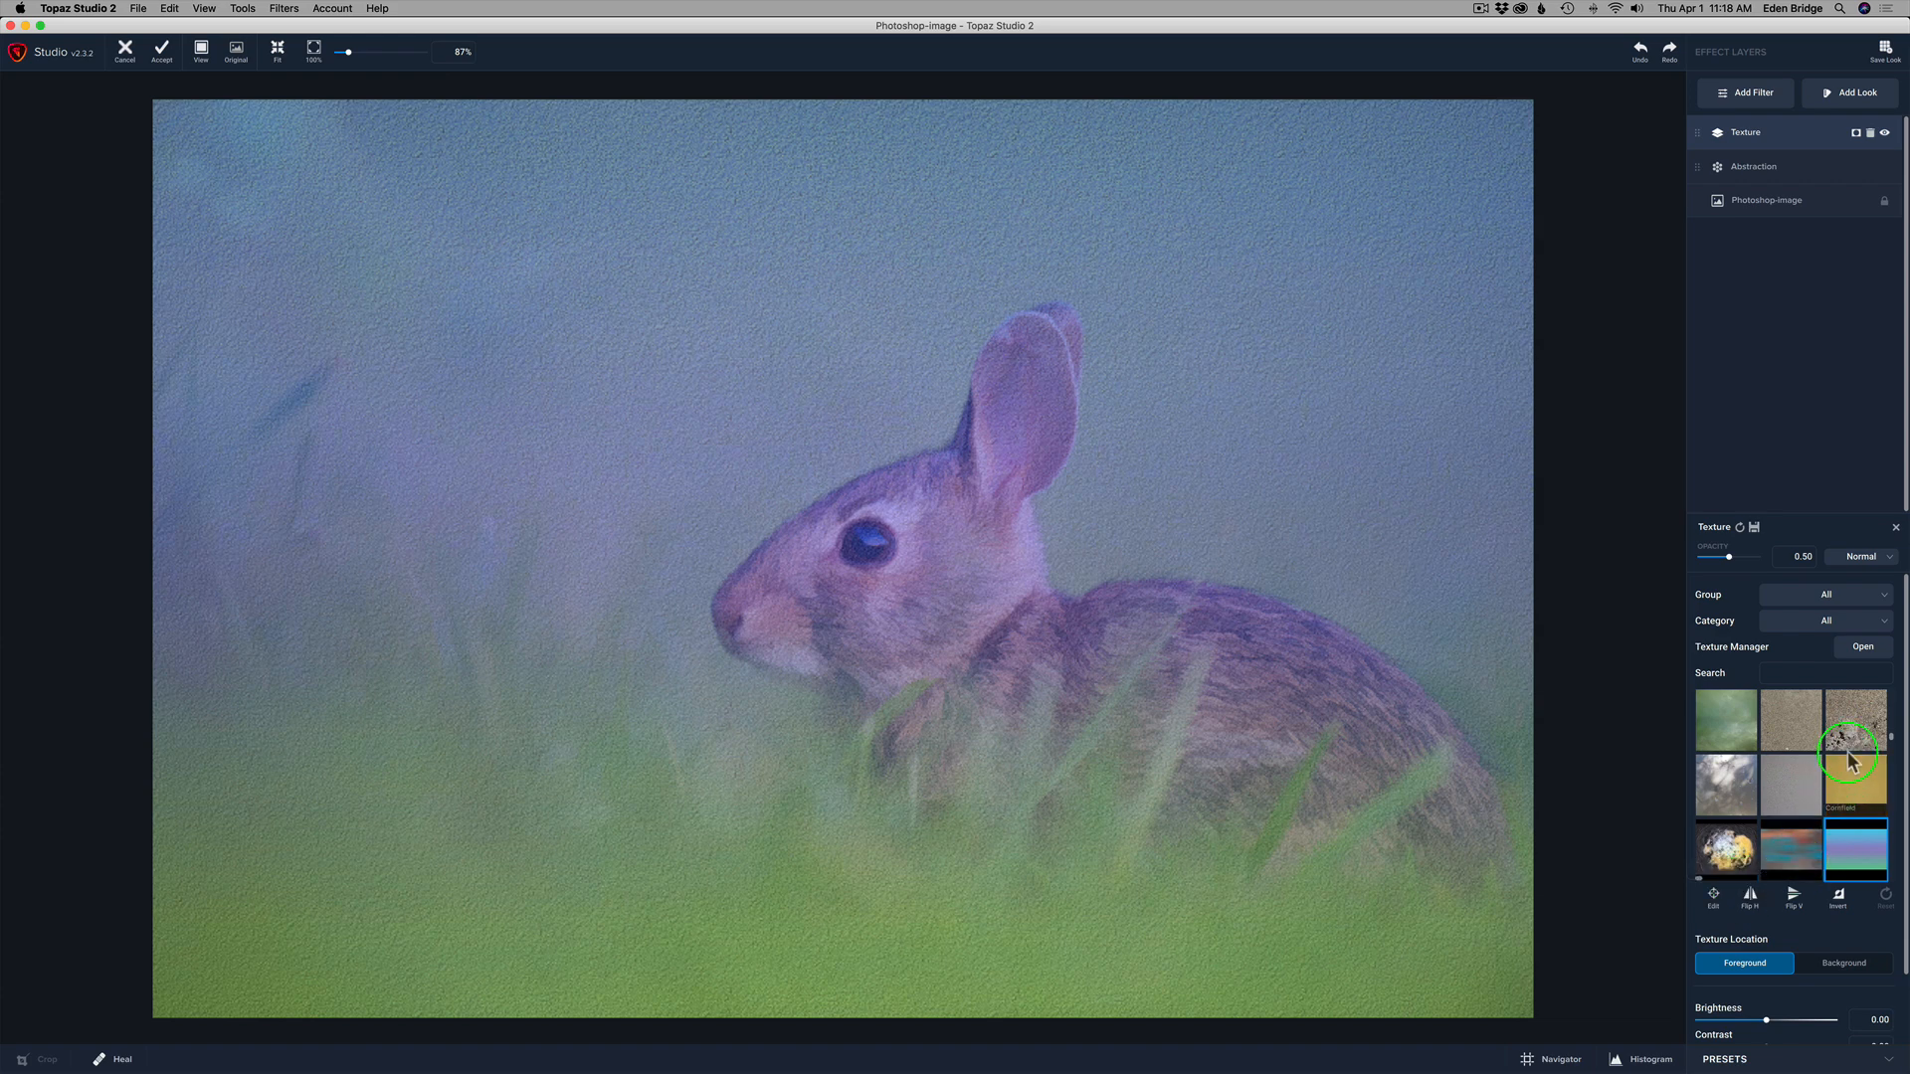
left_click(1796, 673)
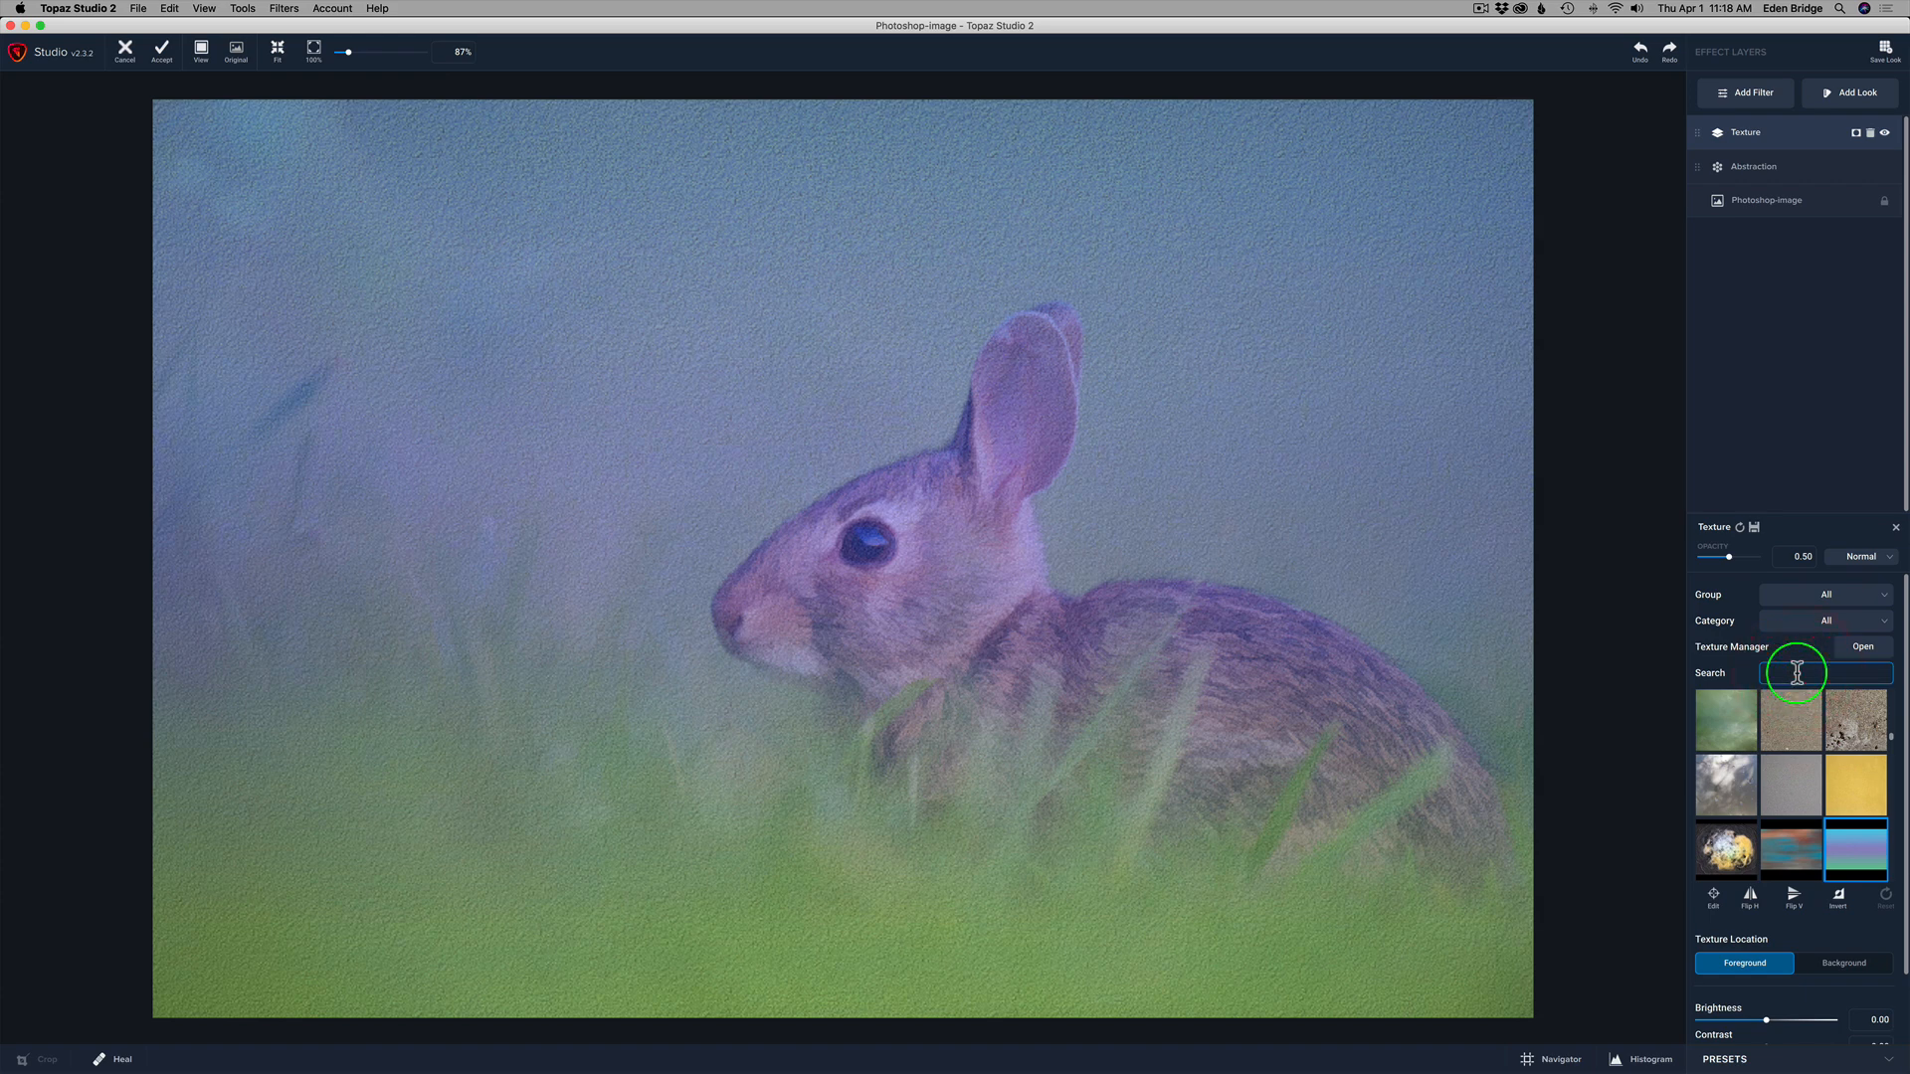
type("Big Sur")
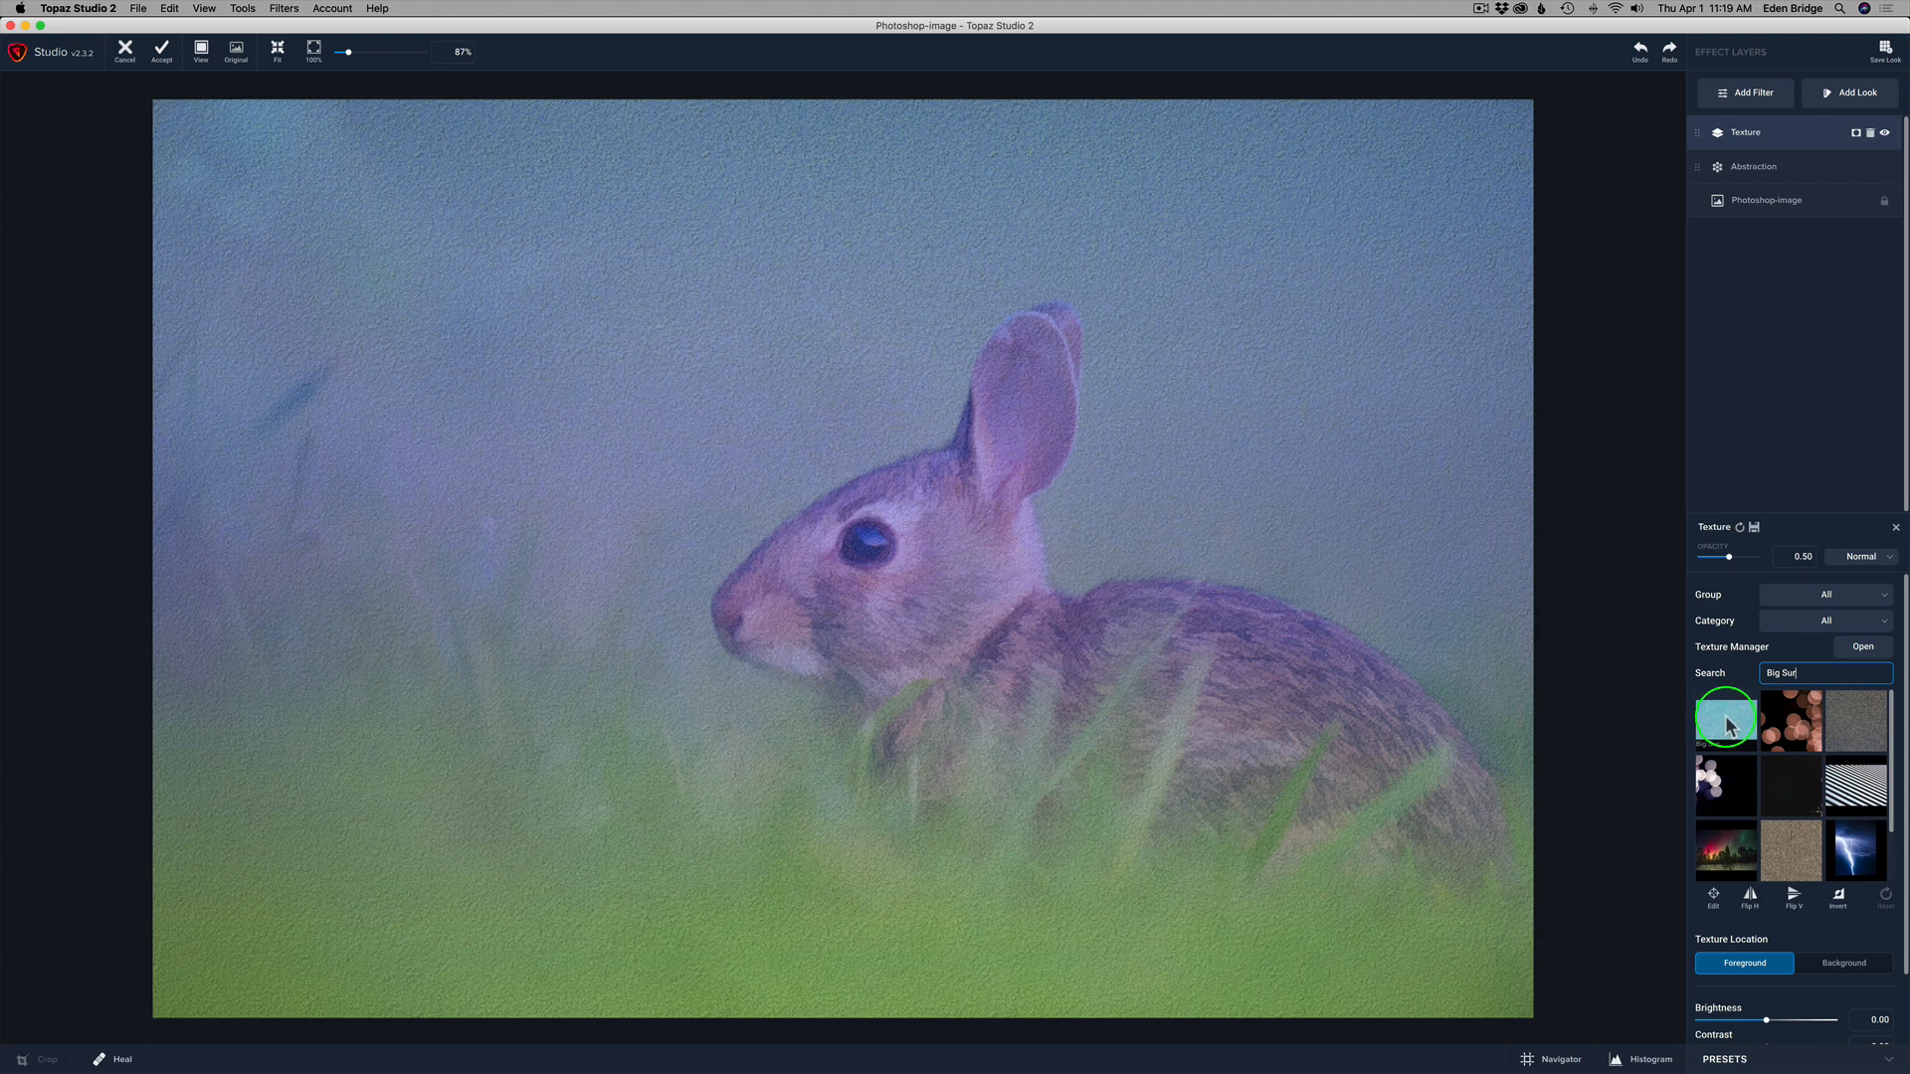
left_click(1722, 729)
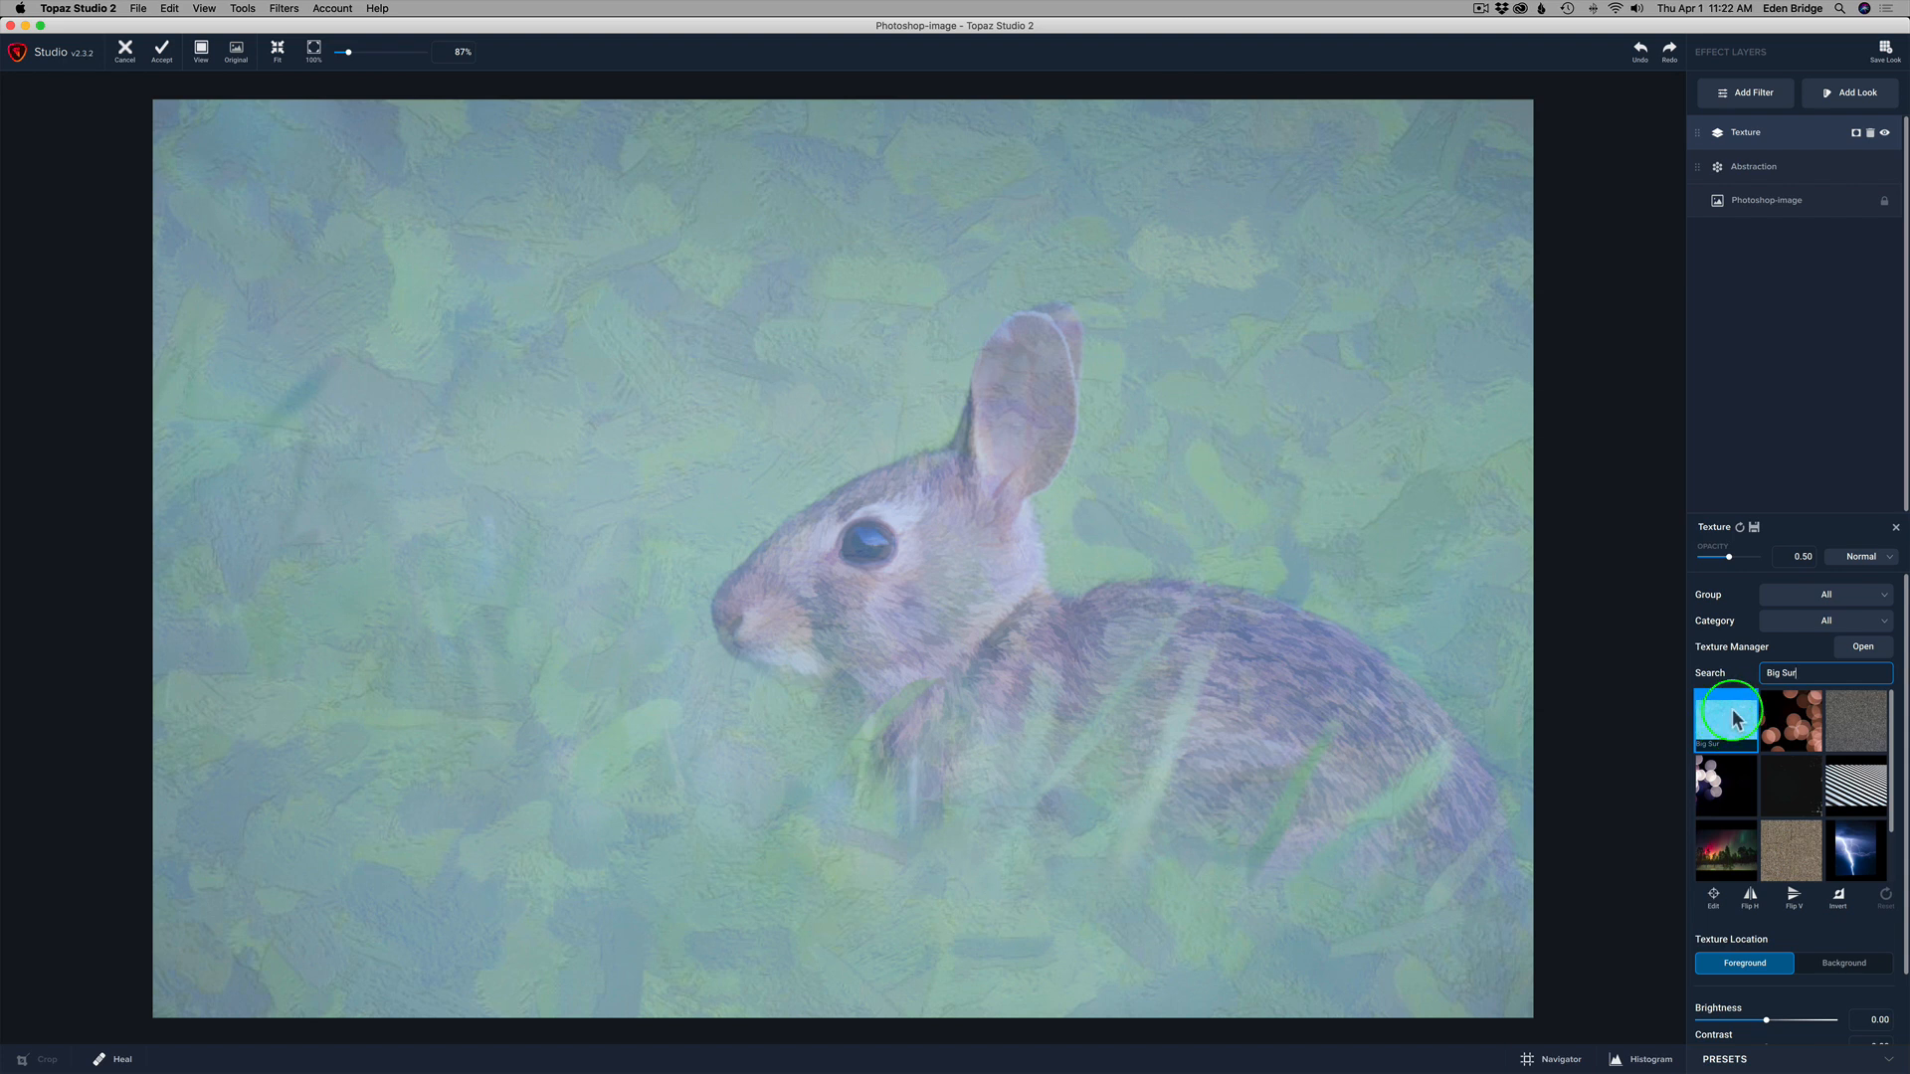
Set the Texture filter's blend mode to Multiply and its opacity to 1.00.
left_click(1876, 556)
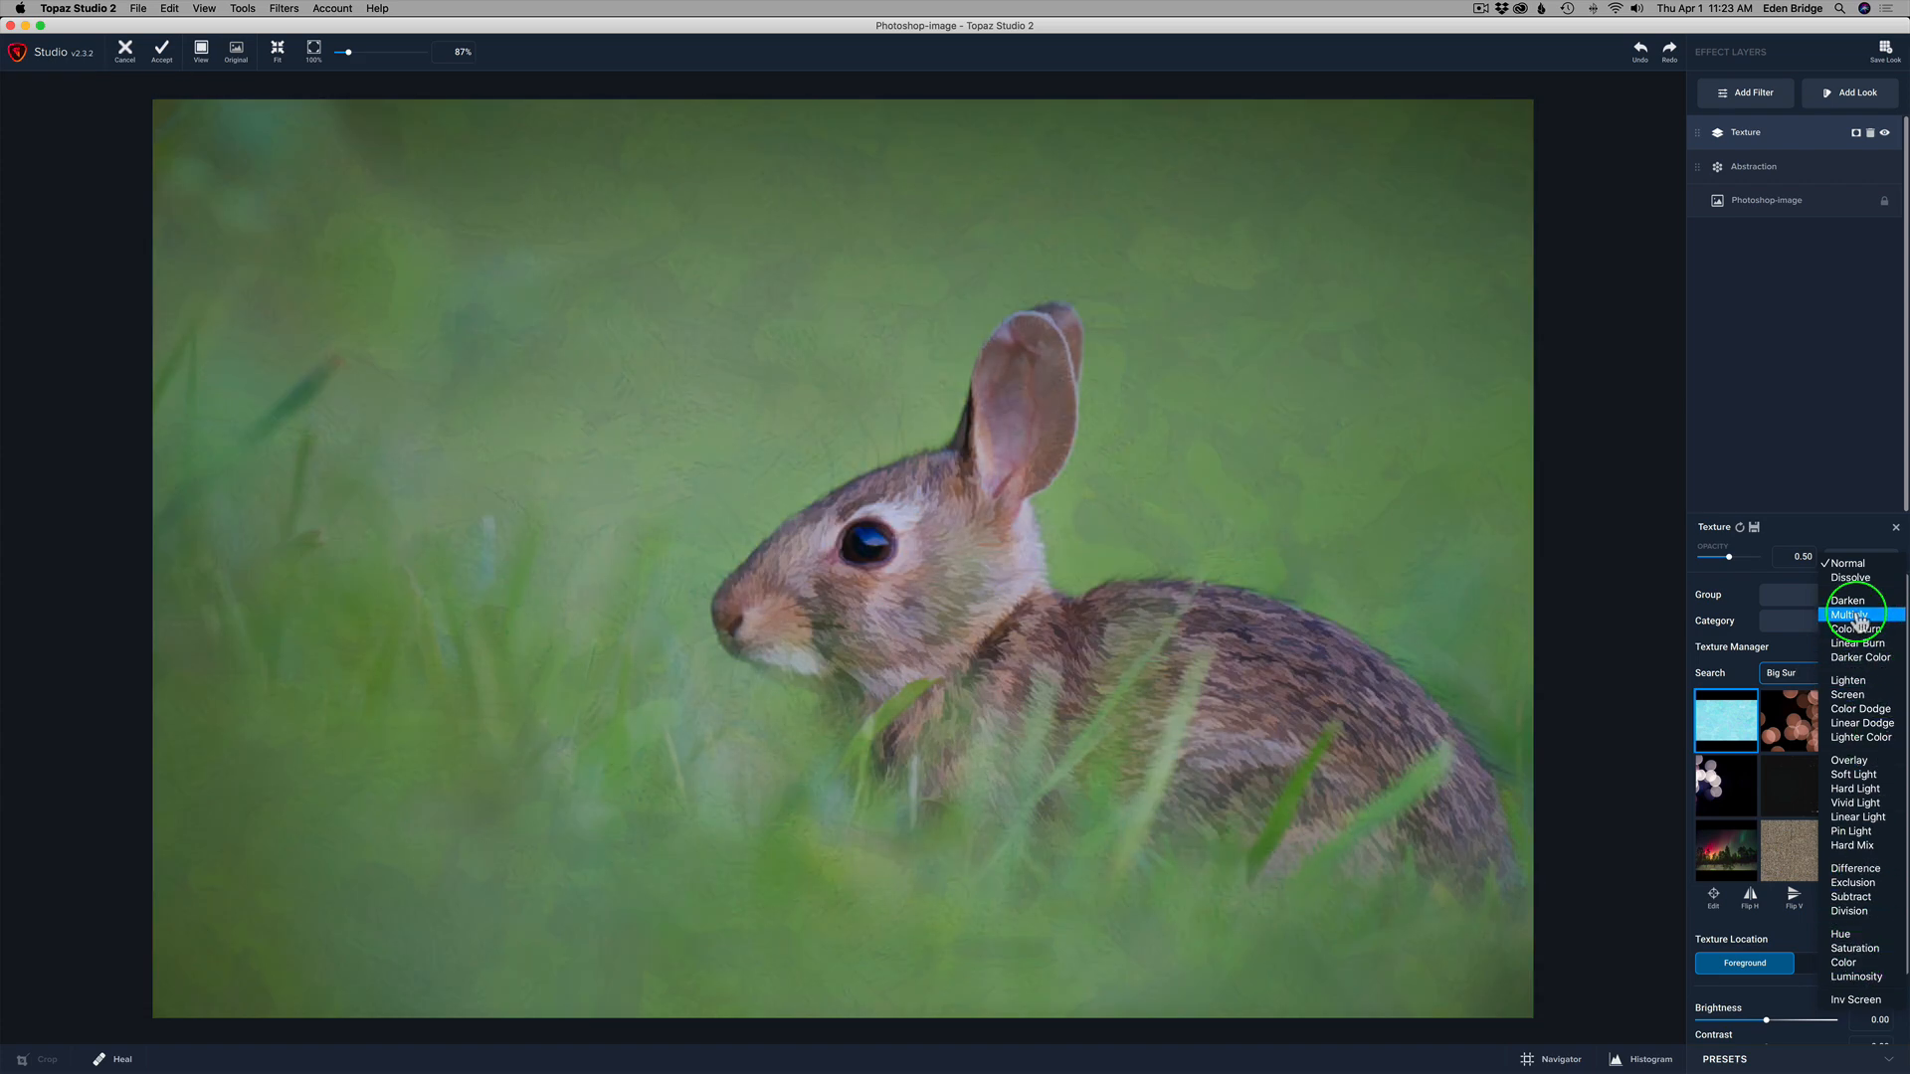
left_click(1856, 616)
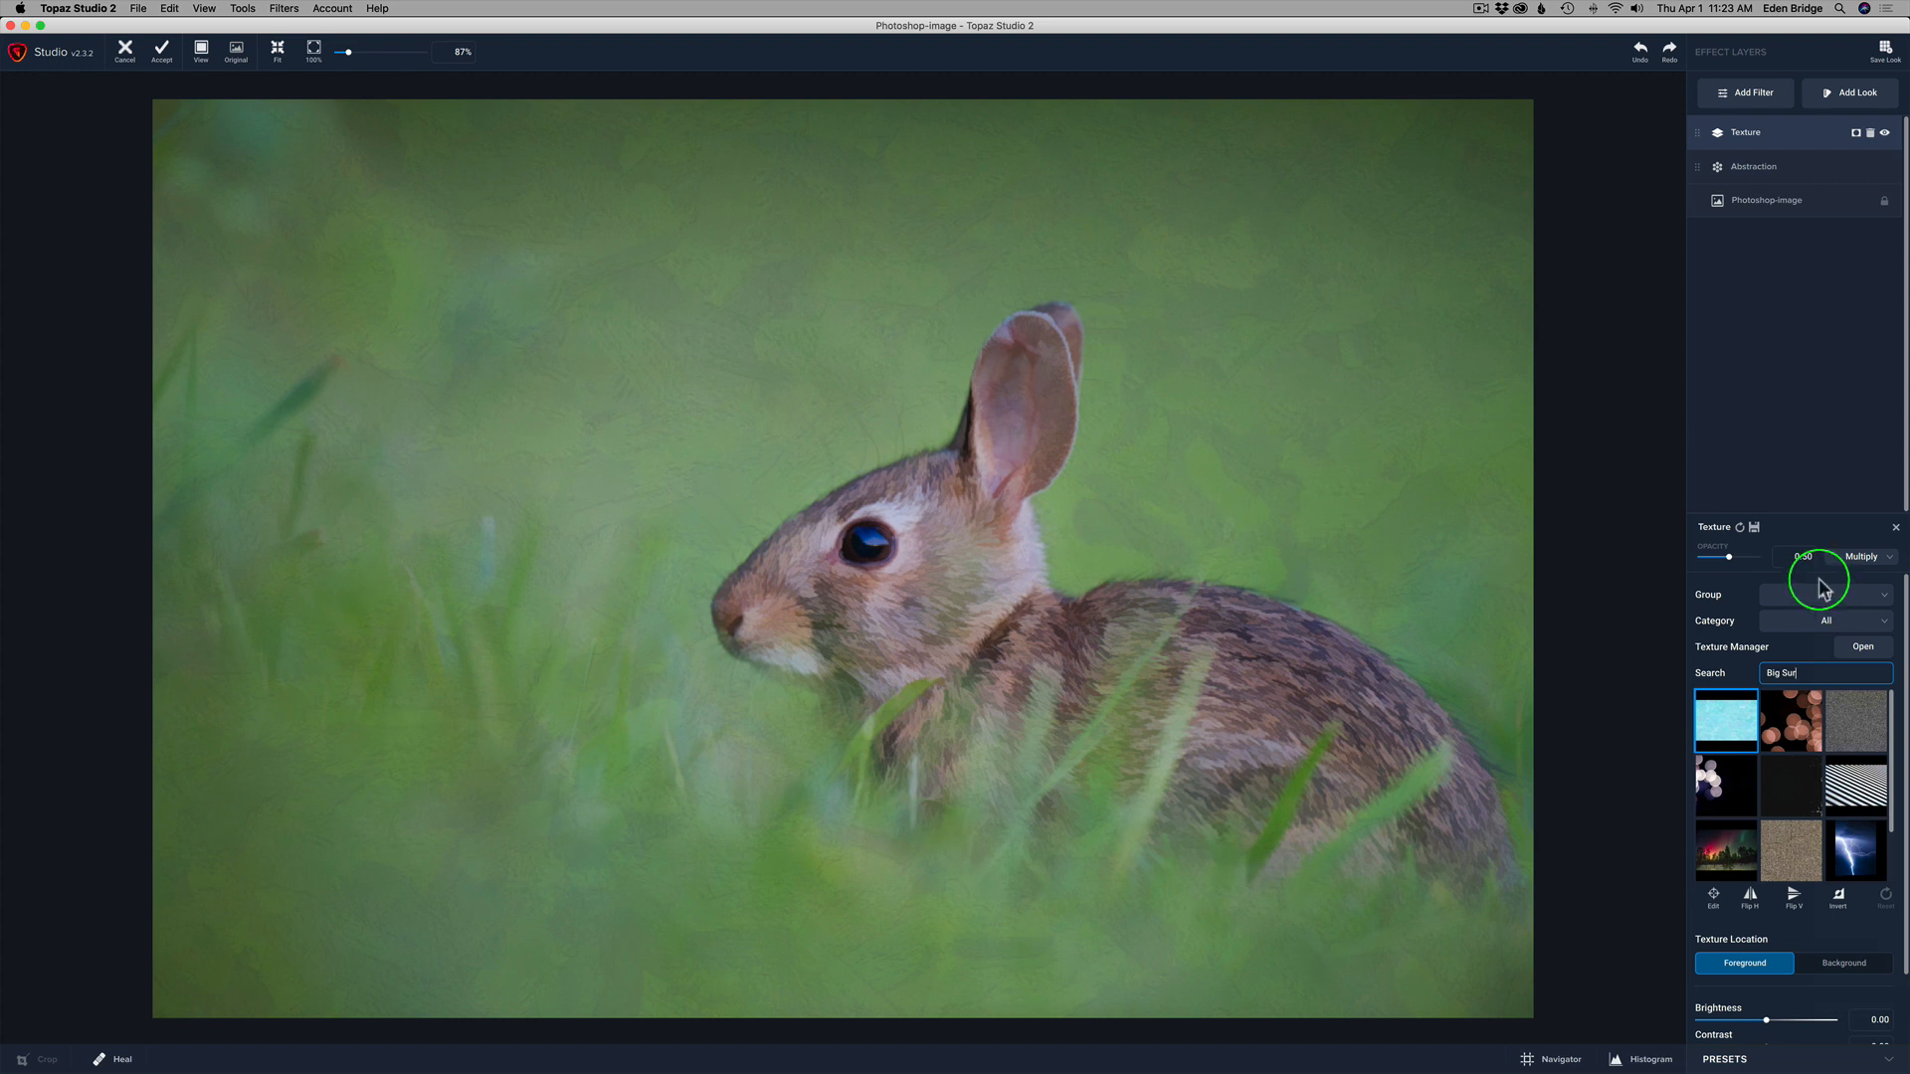
scroll(1894, 696, "down", 3)
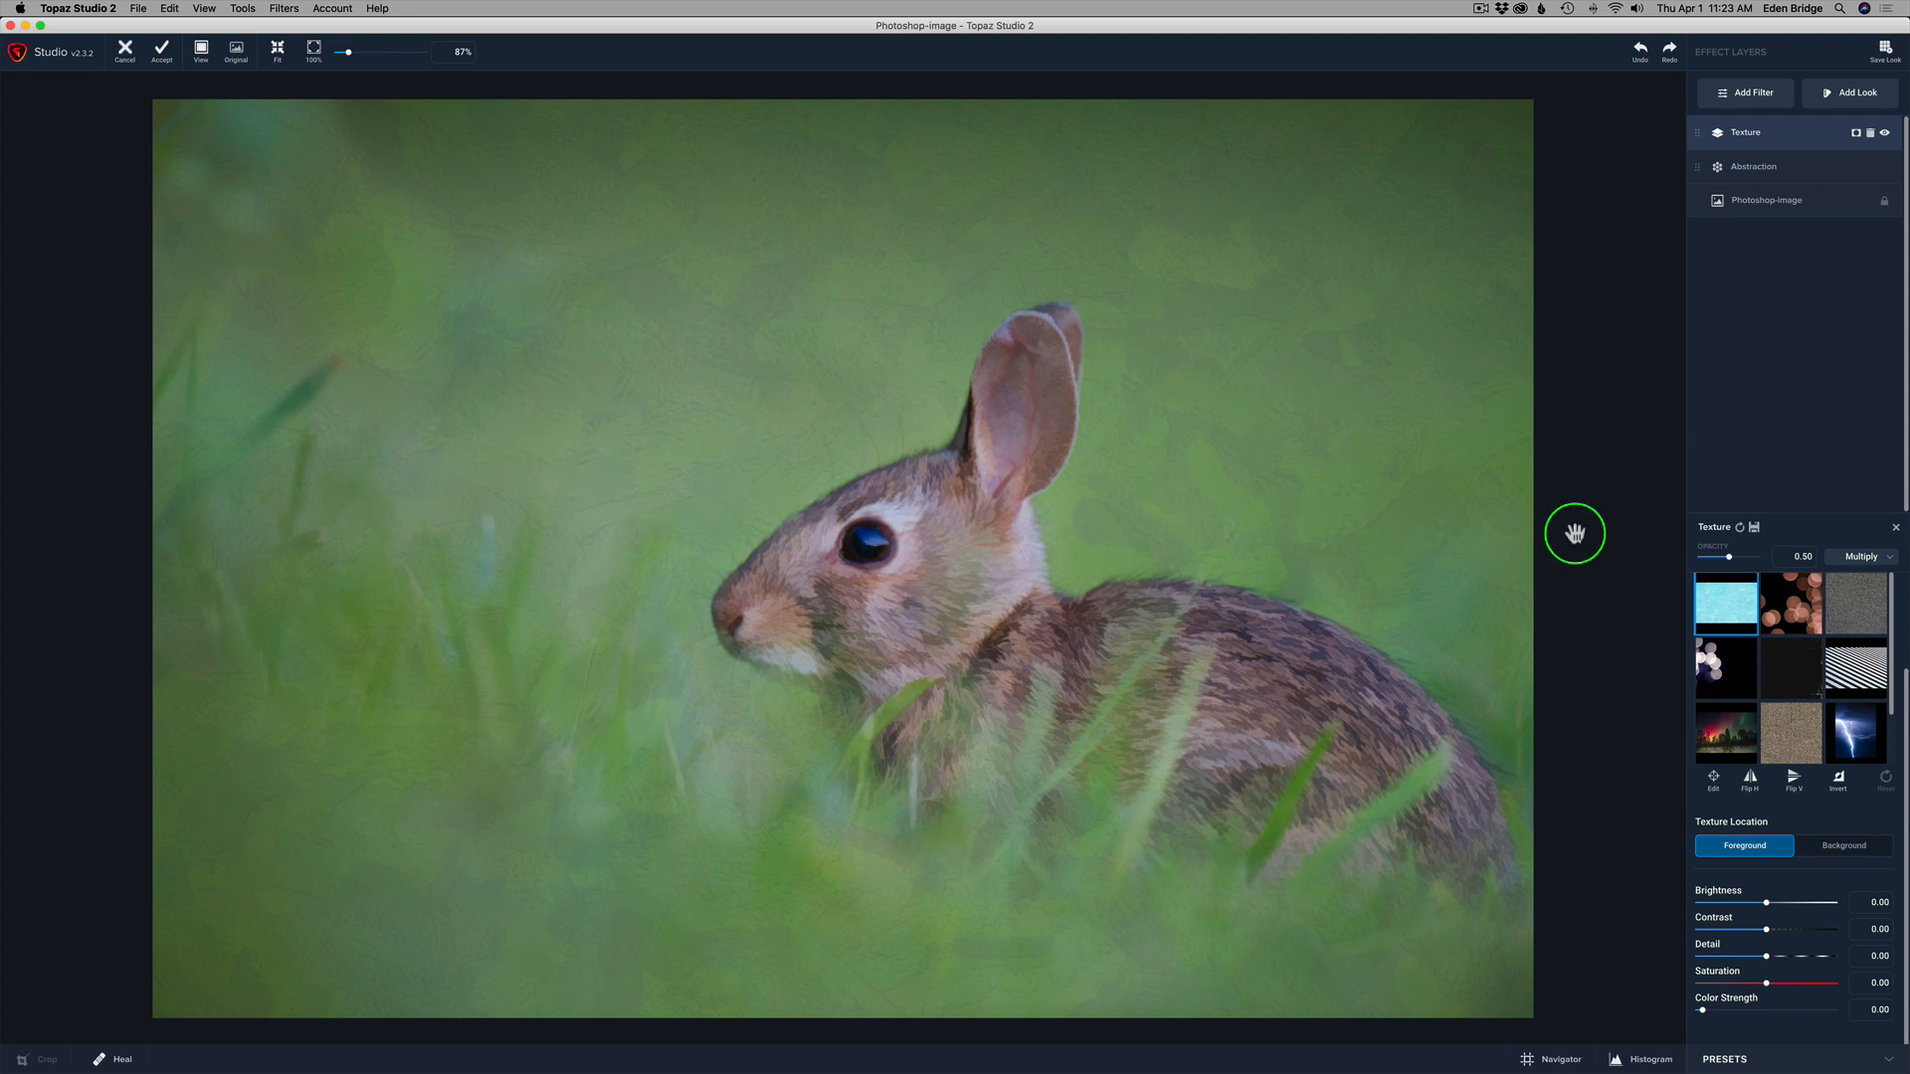
left_click_drag(1730, 559, 1770, 559)
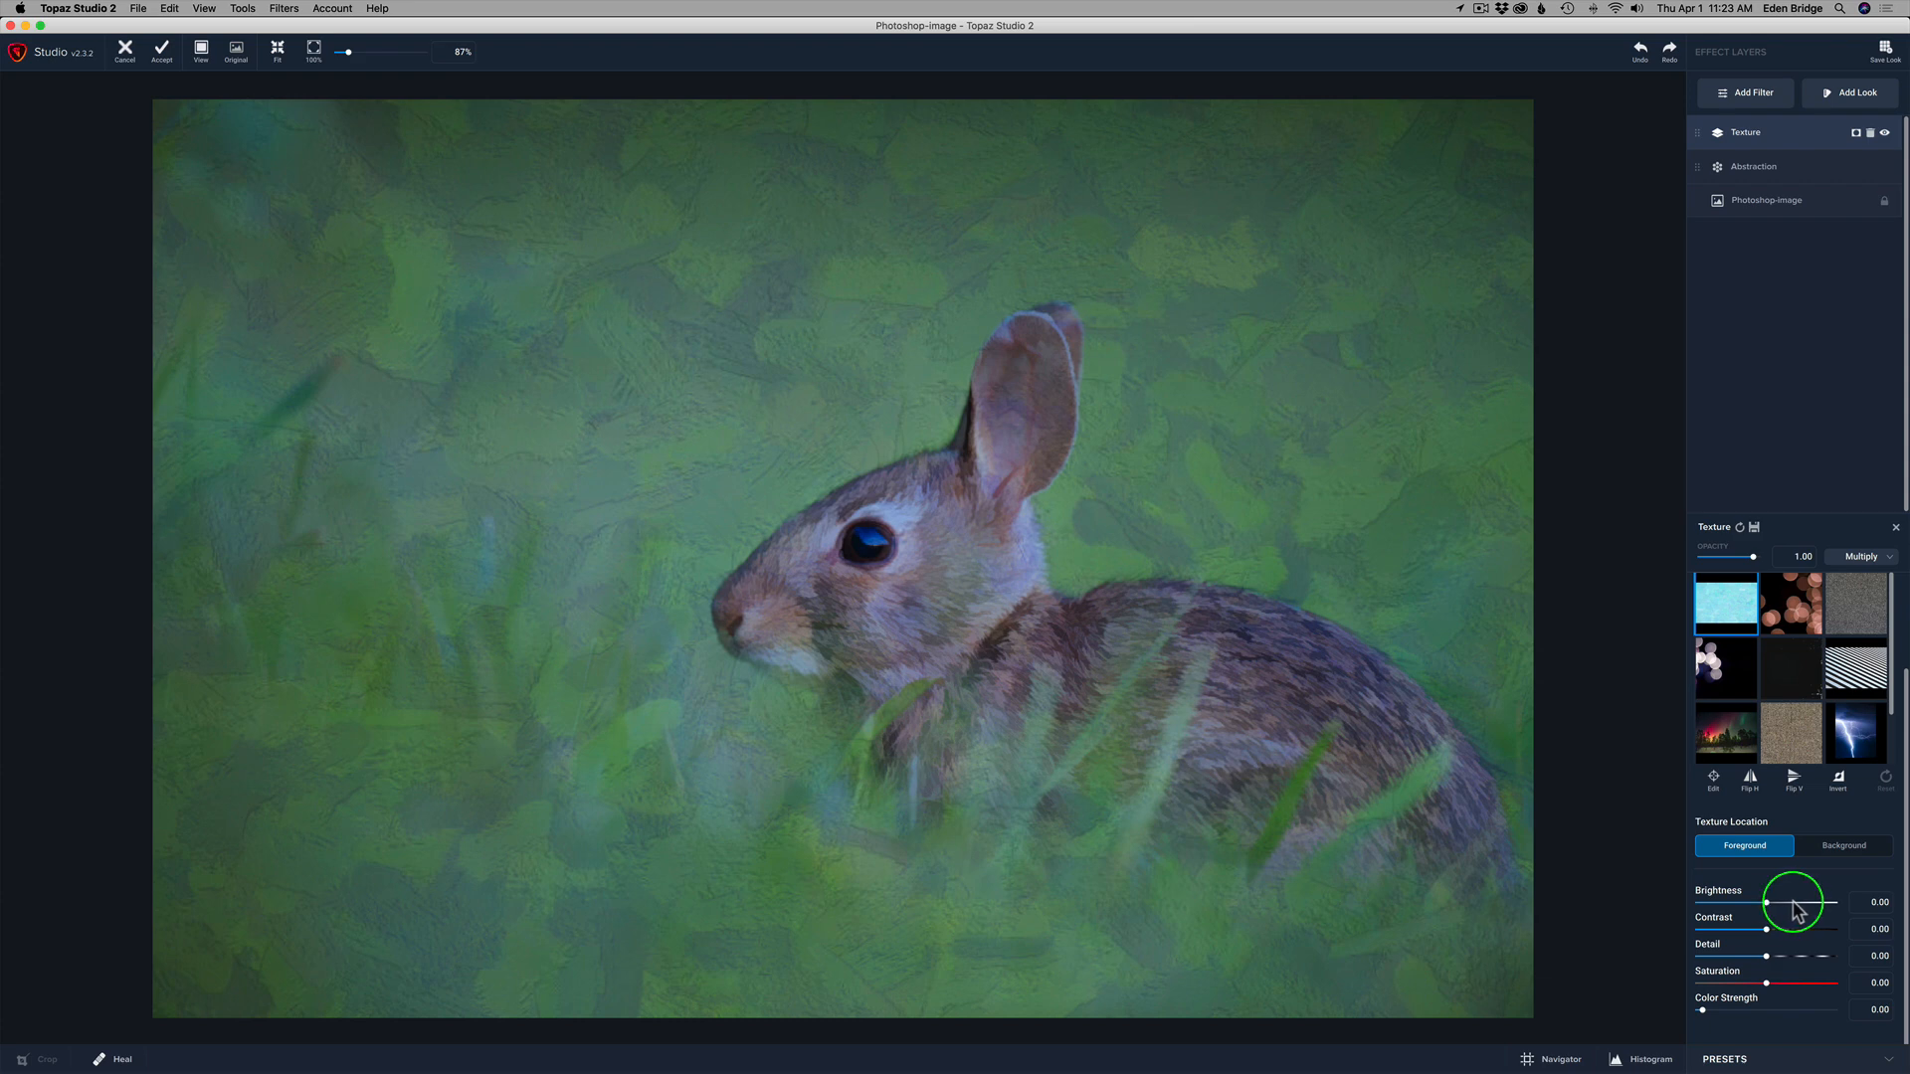
Set the Big Sur texture's Brightness to 0.13, Detail to 0.32, and Saturation to -1.00.
left_click_drag(1766, 903, 1775, 905)
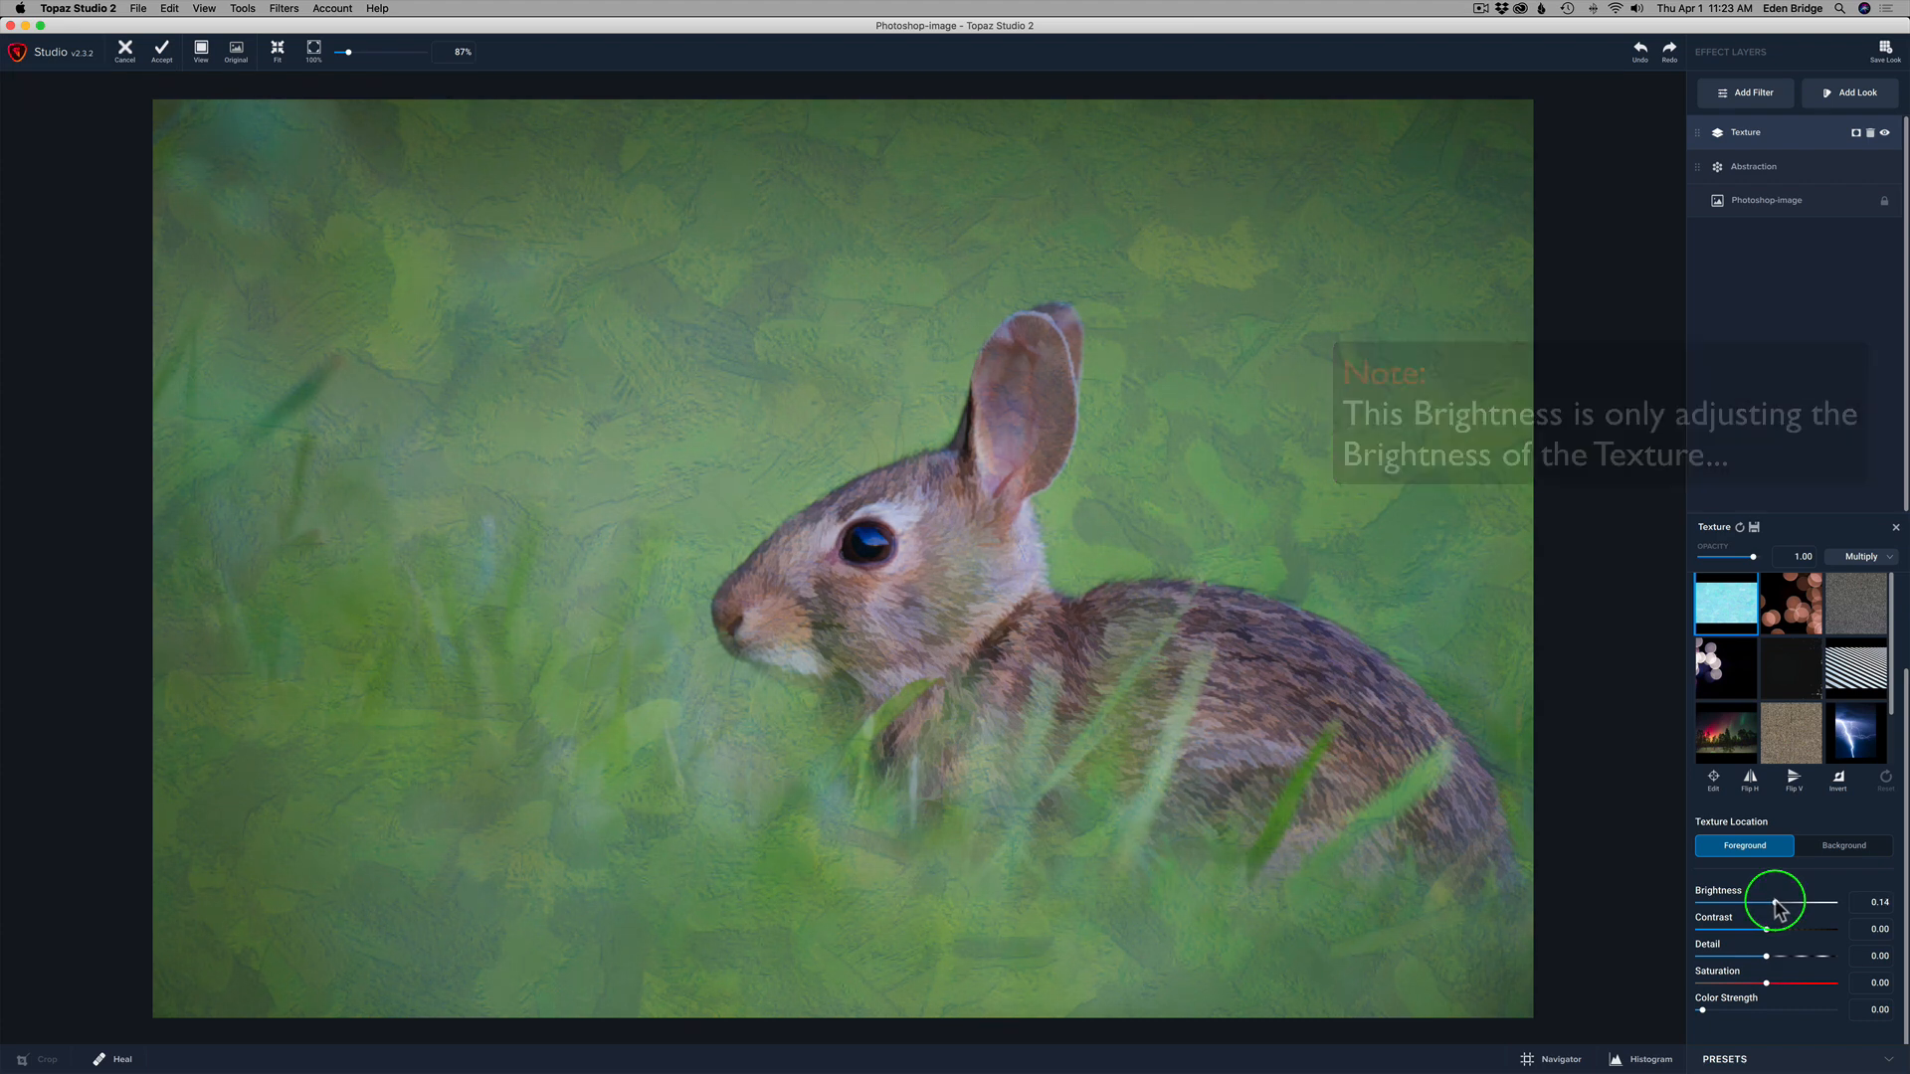
left_click_drag(1776, 905, 1775, 903)
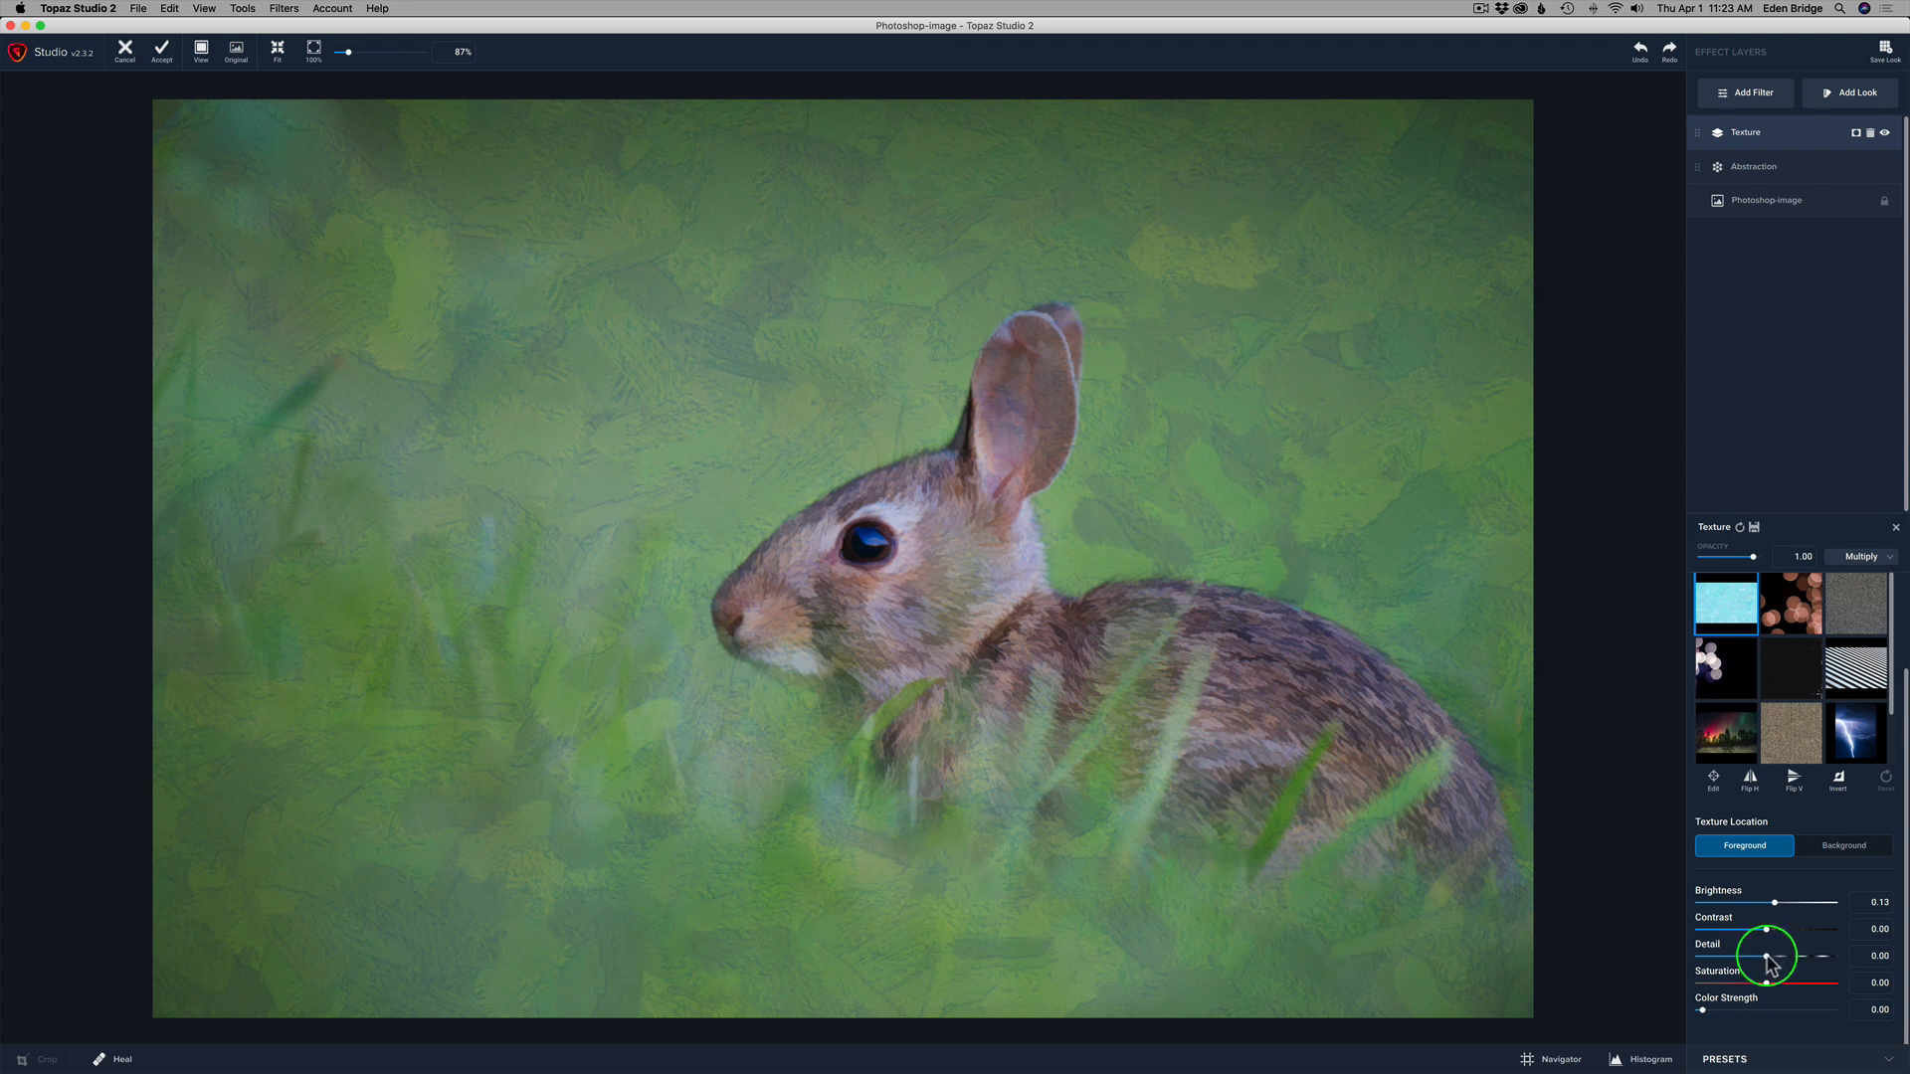
left_click_drag(1767, 957, 1787, 958)
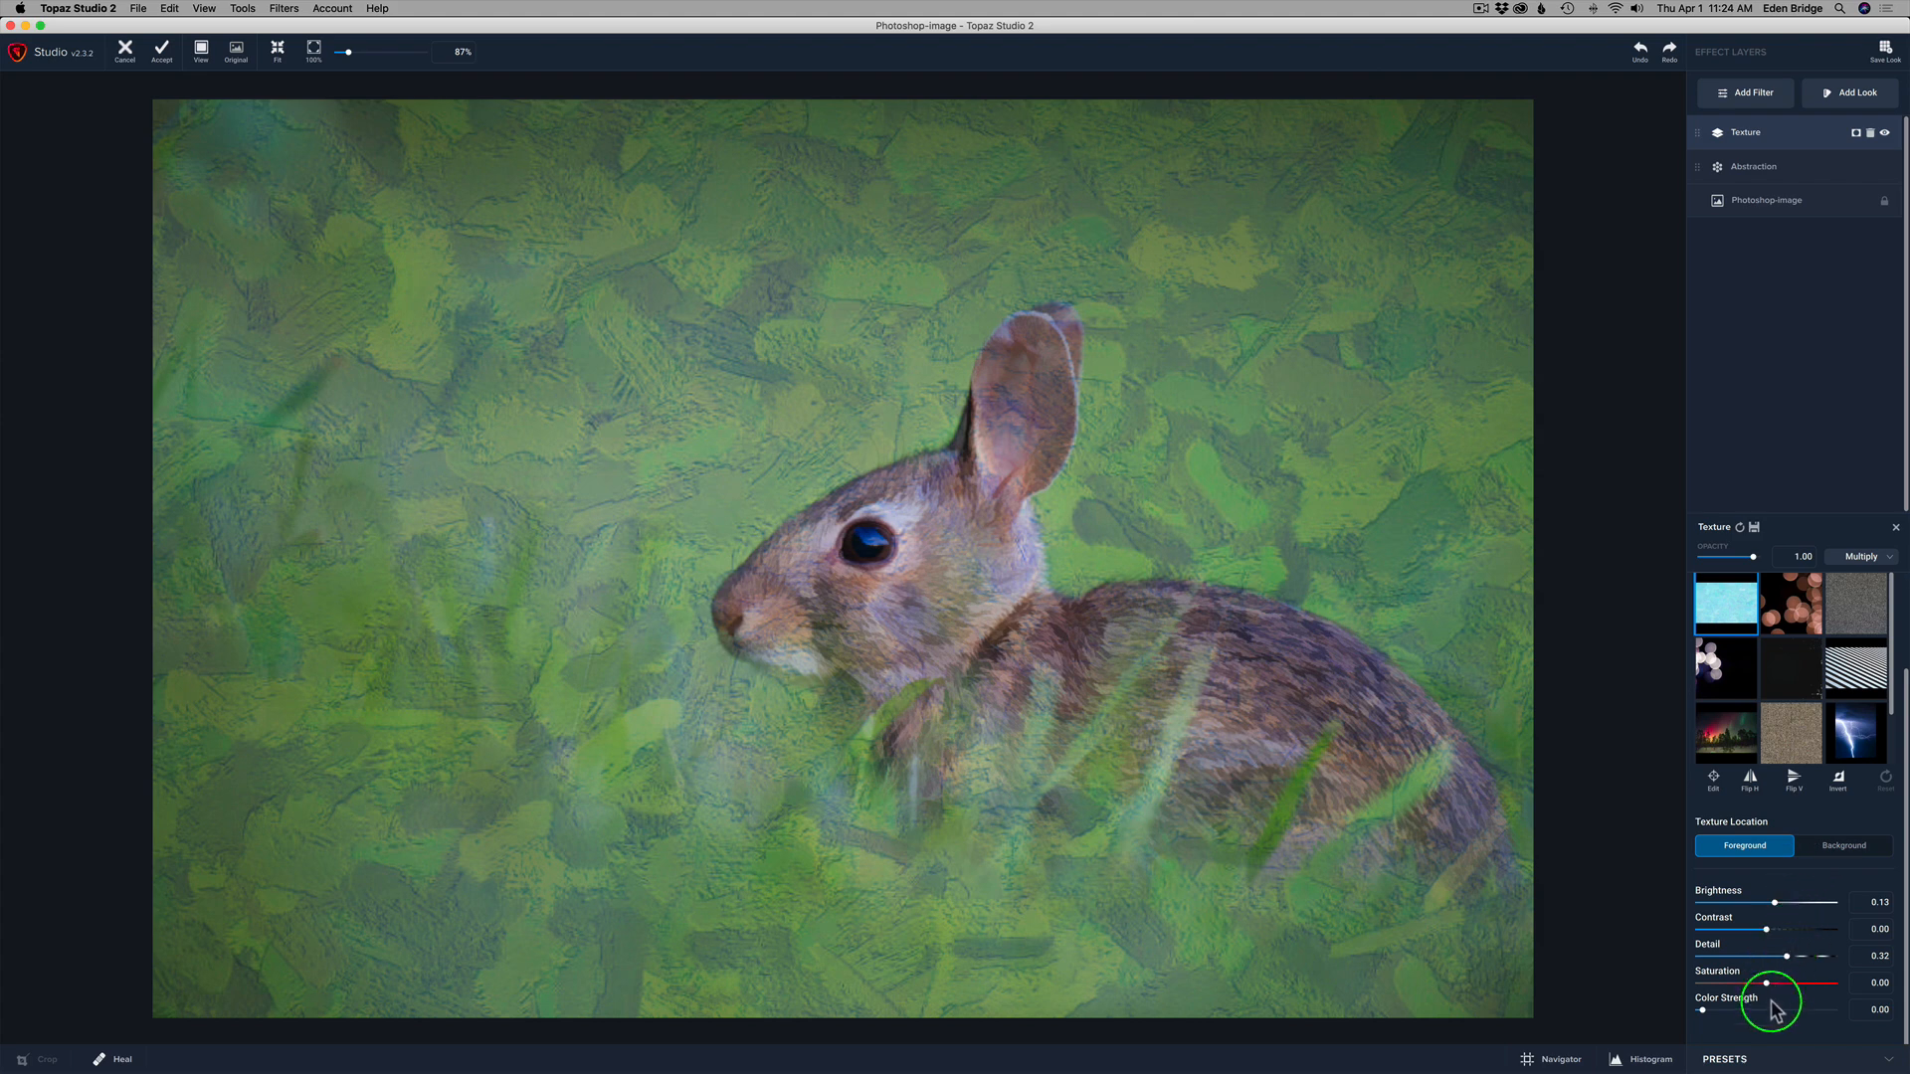
left_click_drag(1767, 984, 1702, 985)
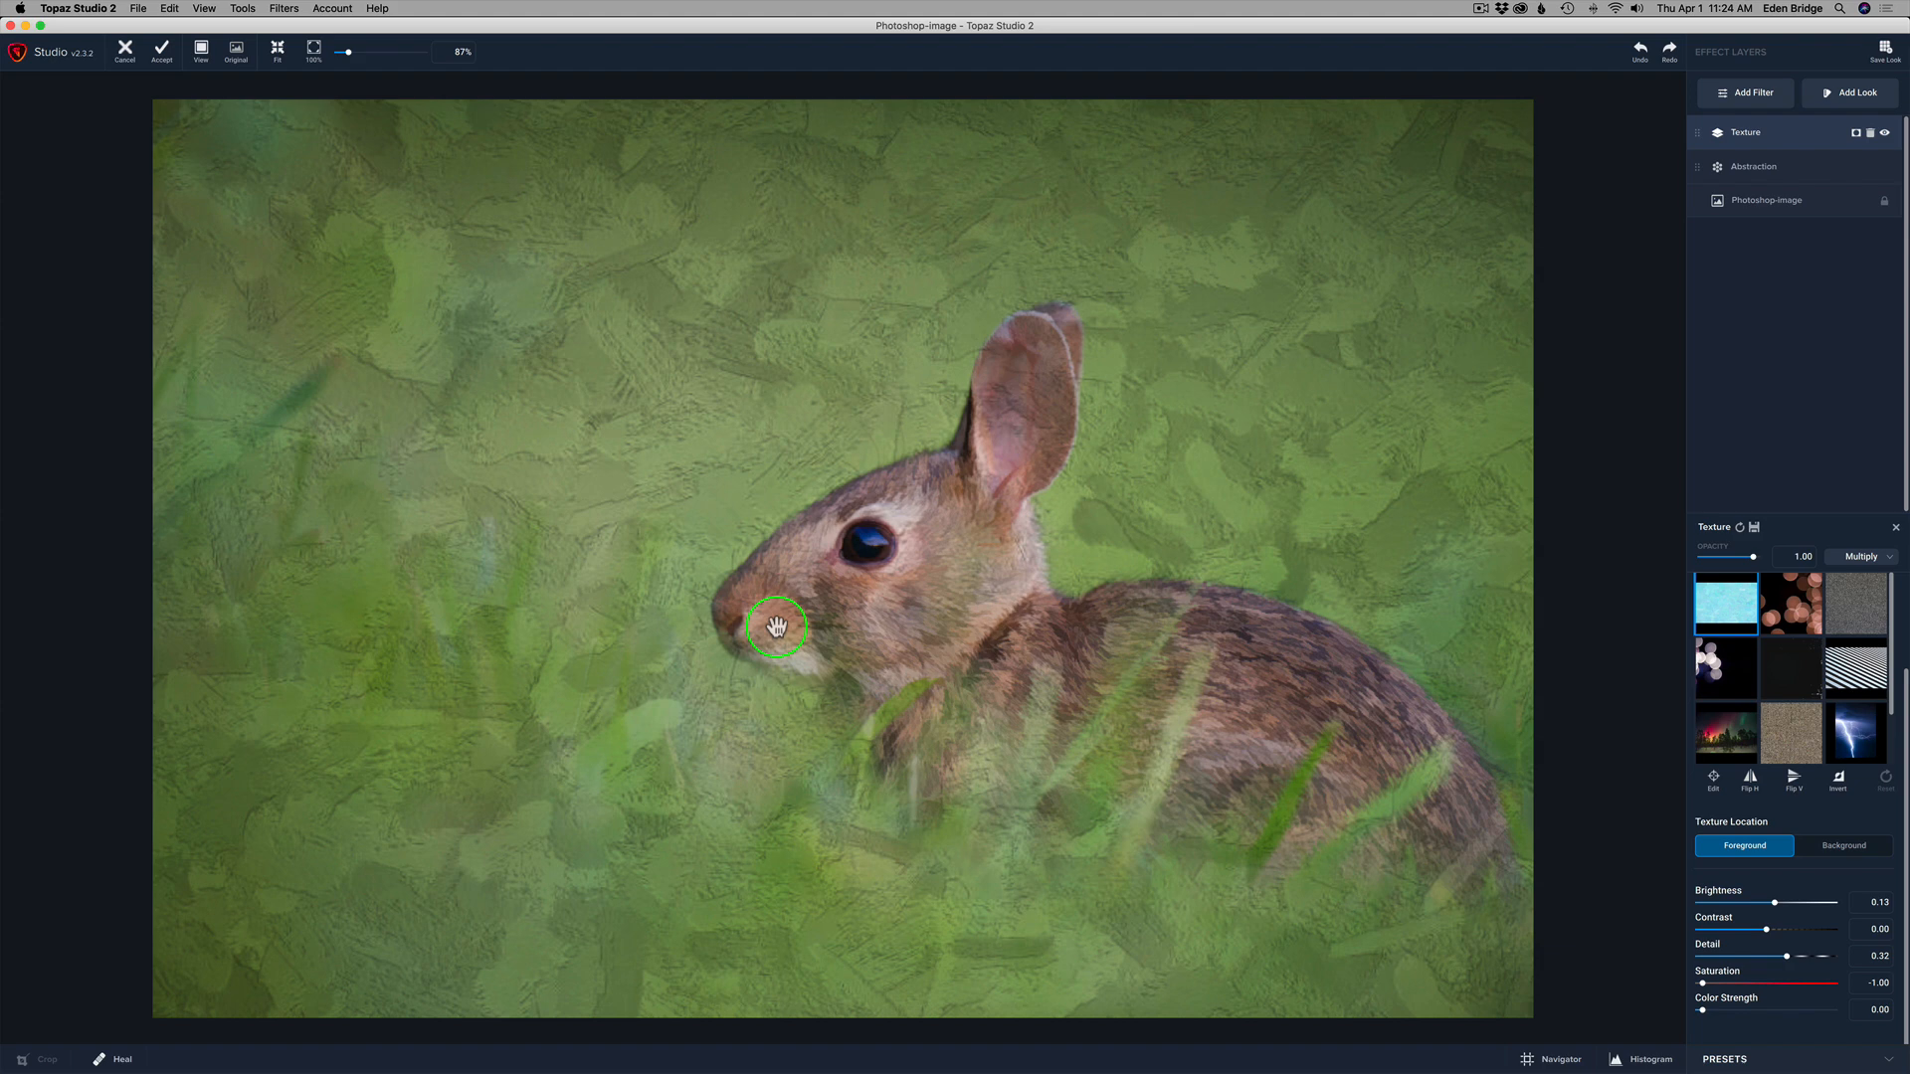
Soften the texture effect by setting its opacity to 0.71 and its Detail to 0.23.
left_click_drag(1752, 557, 1737, 555)
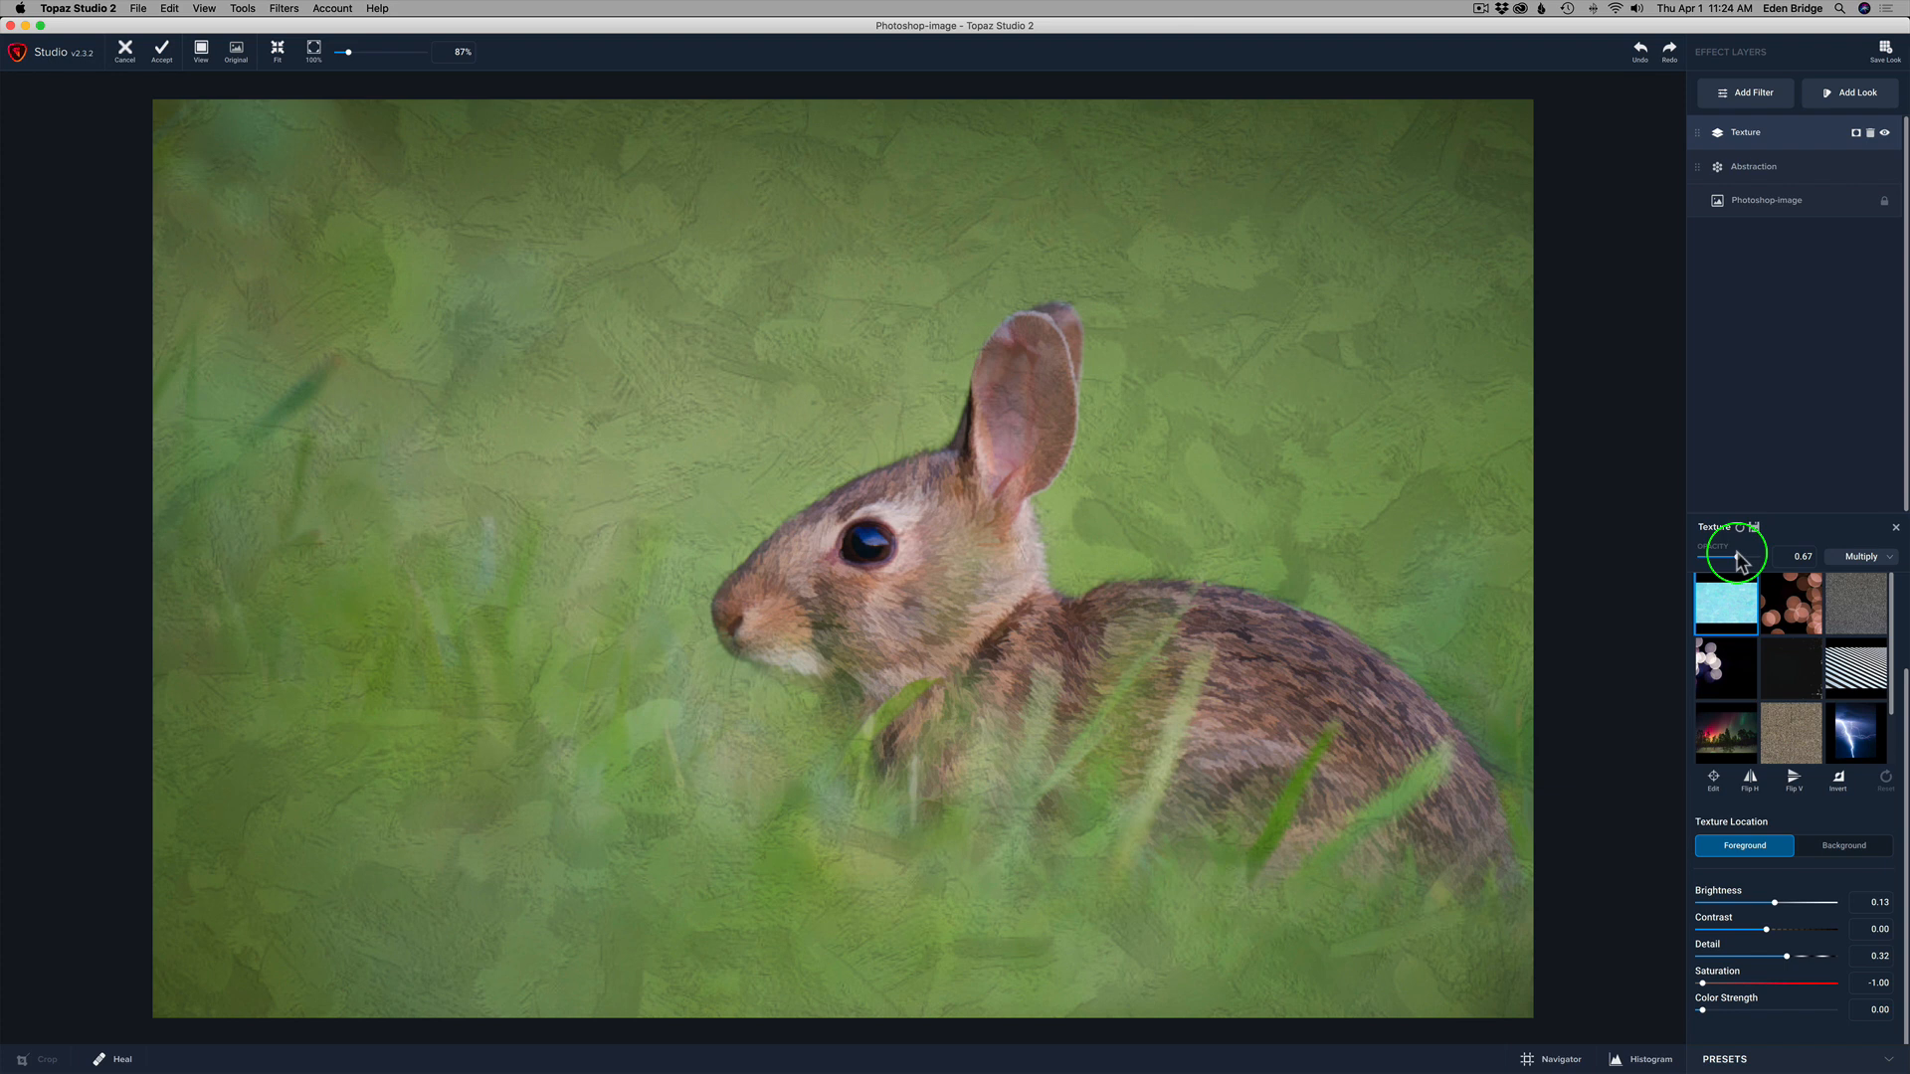
left_click_drag(1738, 557, 1739, 559)
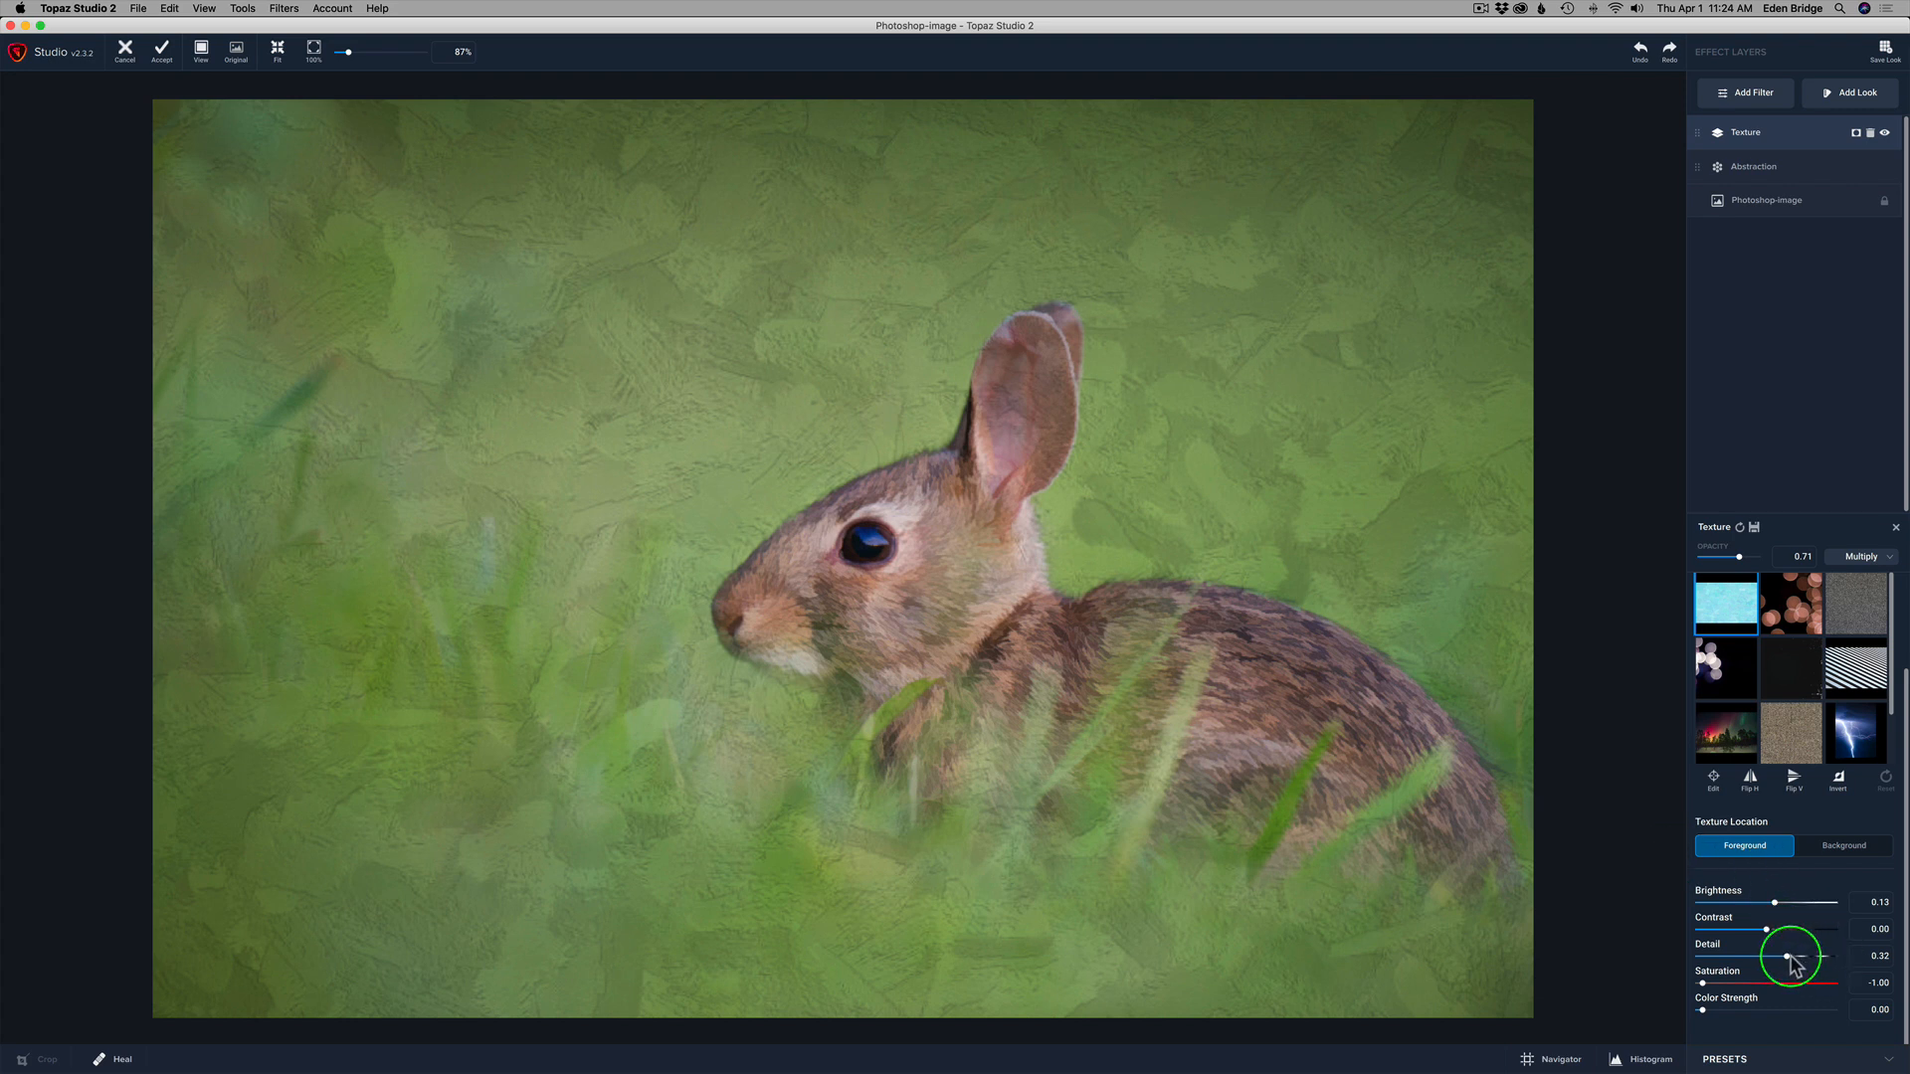
left_click_drag(1787, 958, 1779, 957)
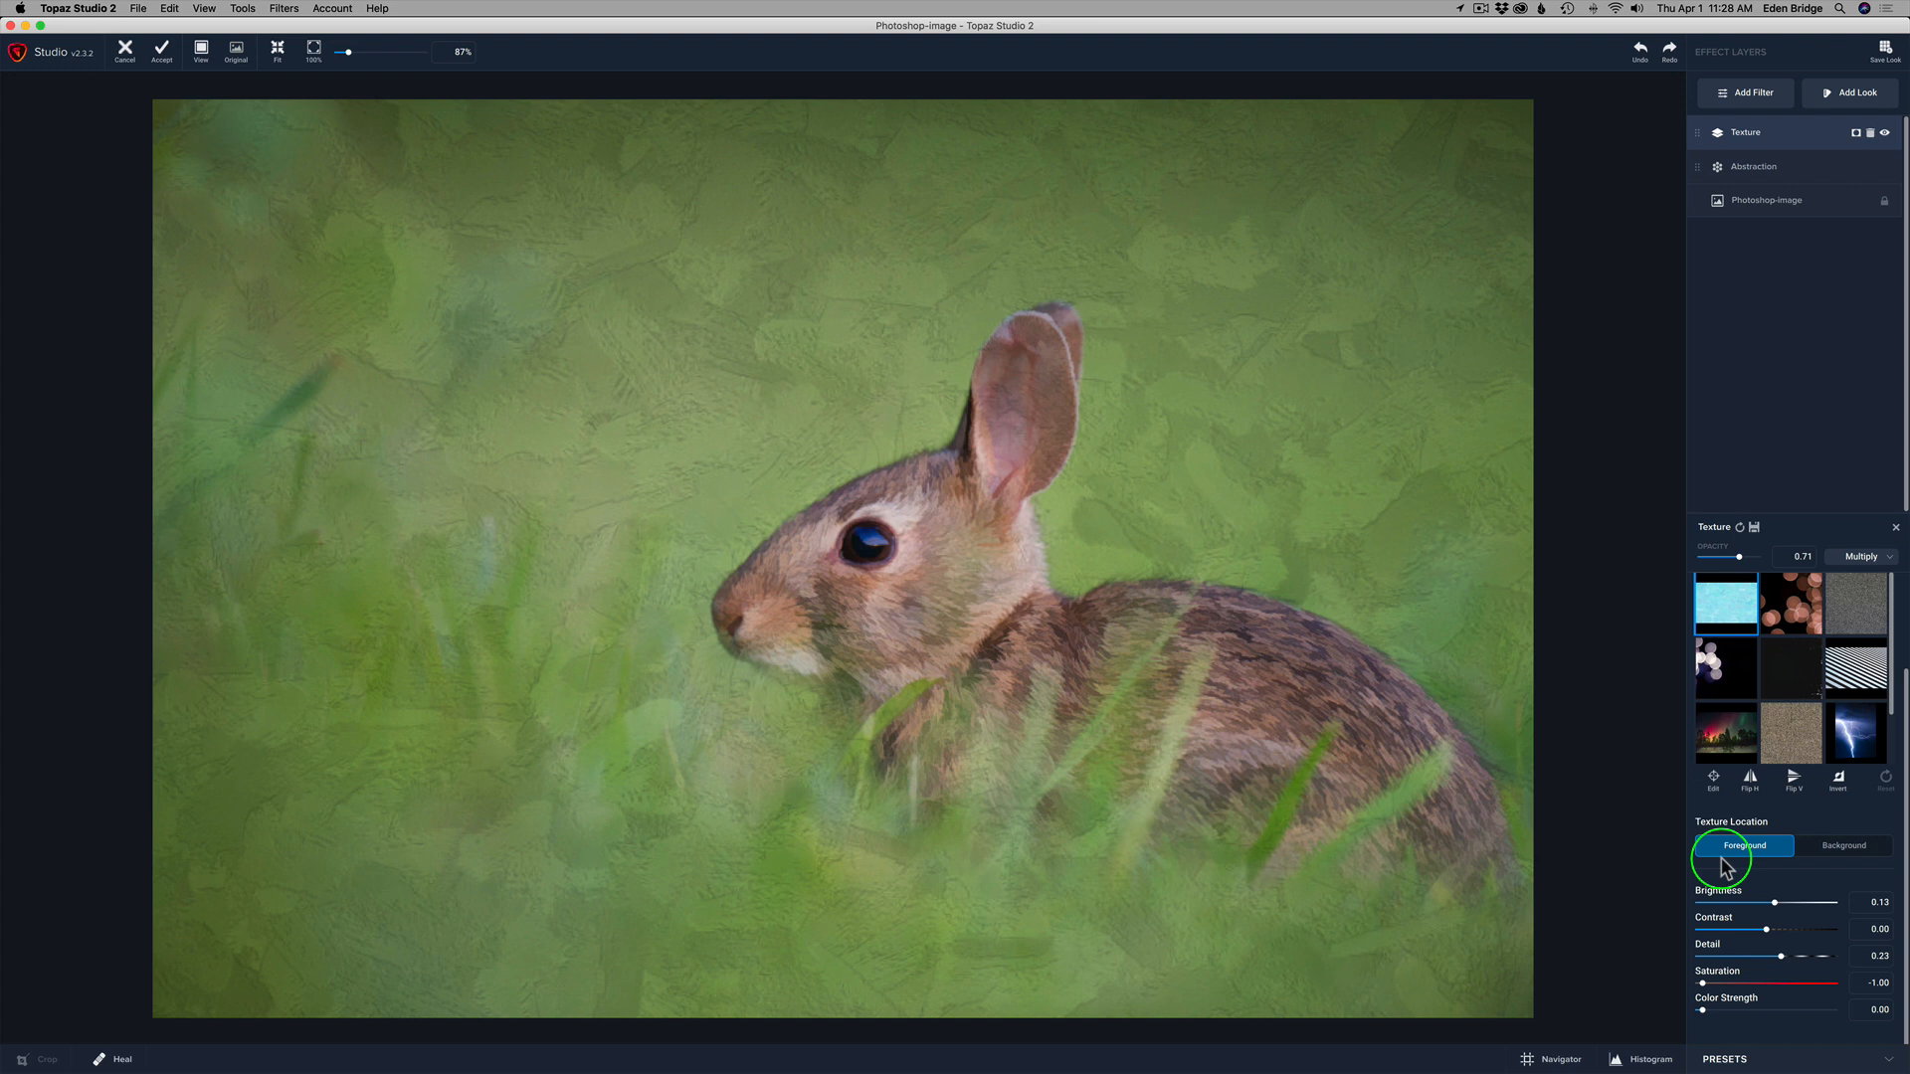
Add an Impression filter and, after trying other brushes, choose the curved, tapered white stroke near the end of the stroke library.
left_click(1750, 95)
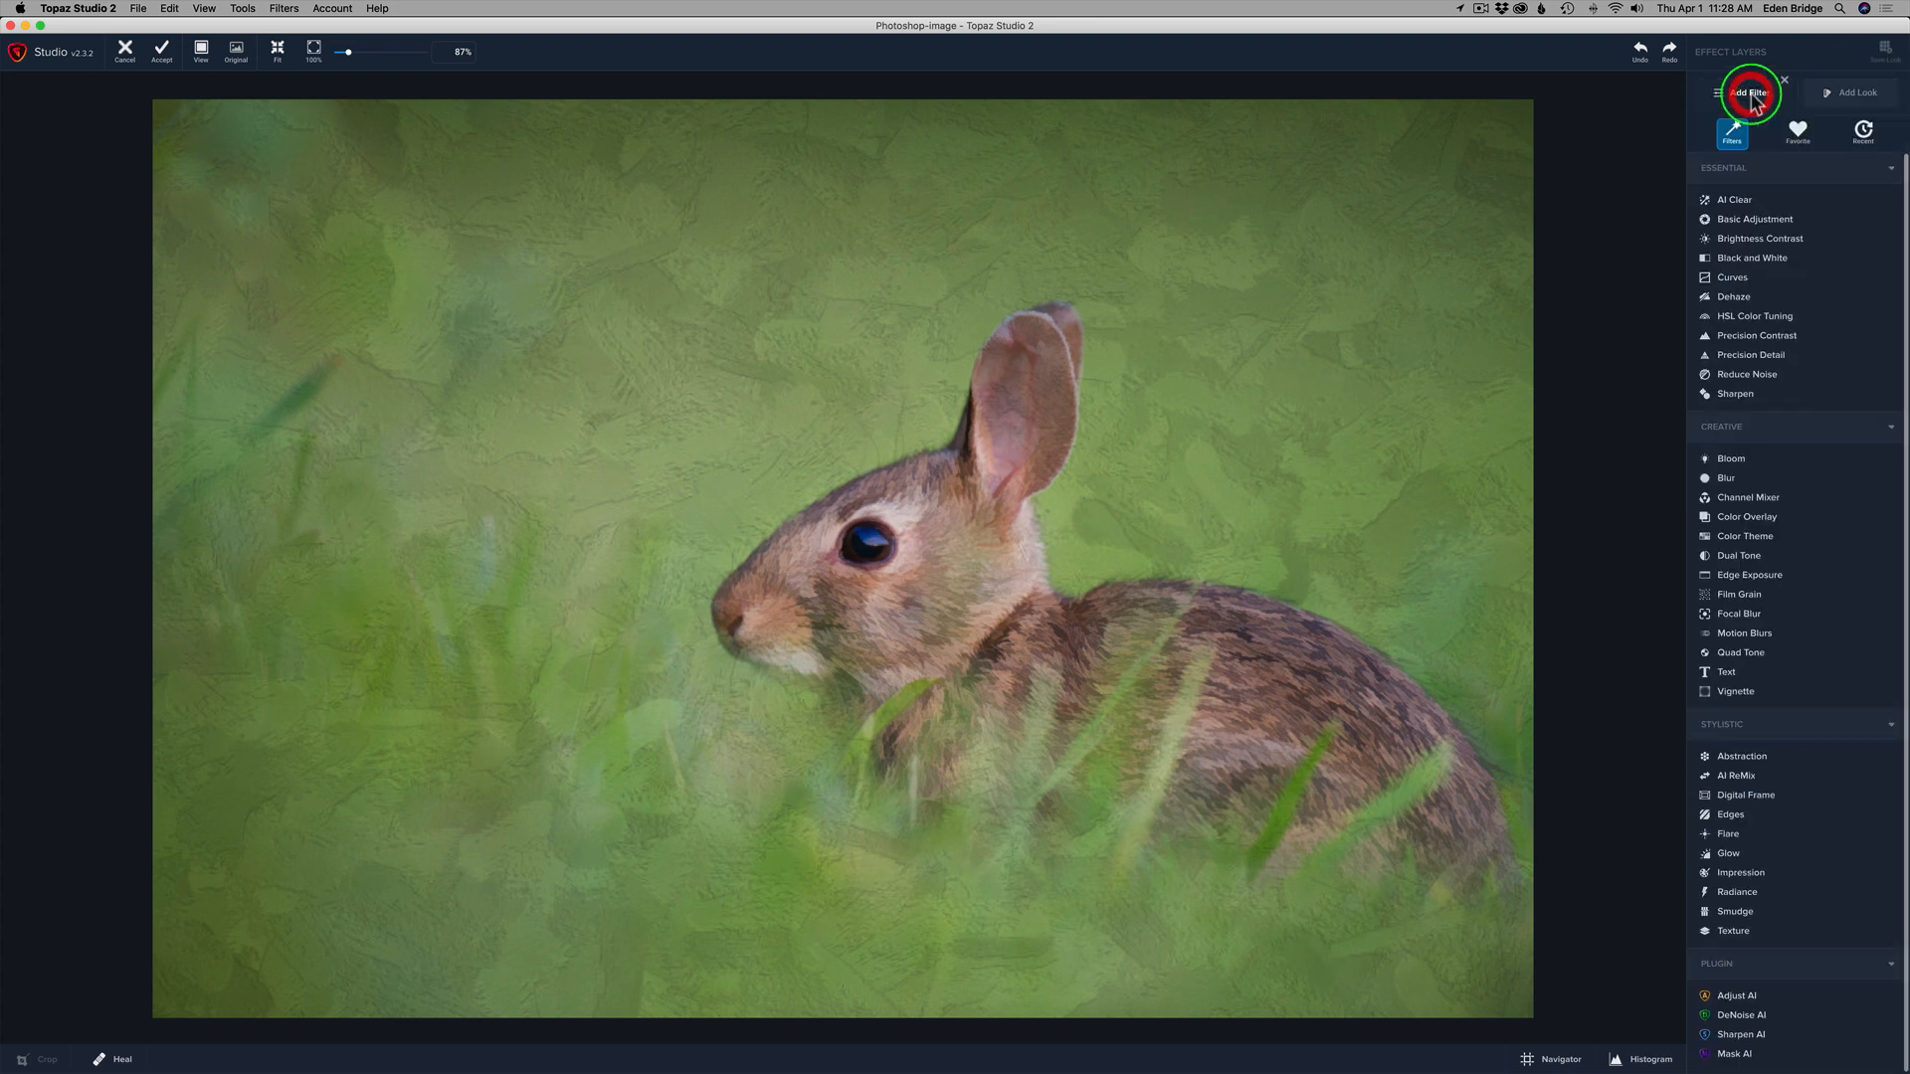
left_click(1753, 876)
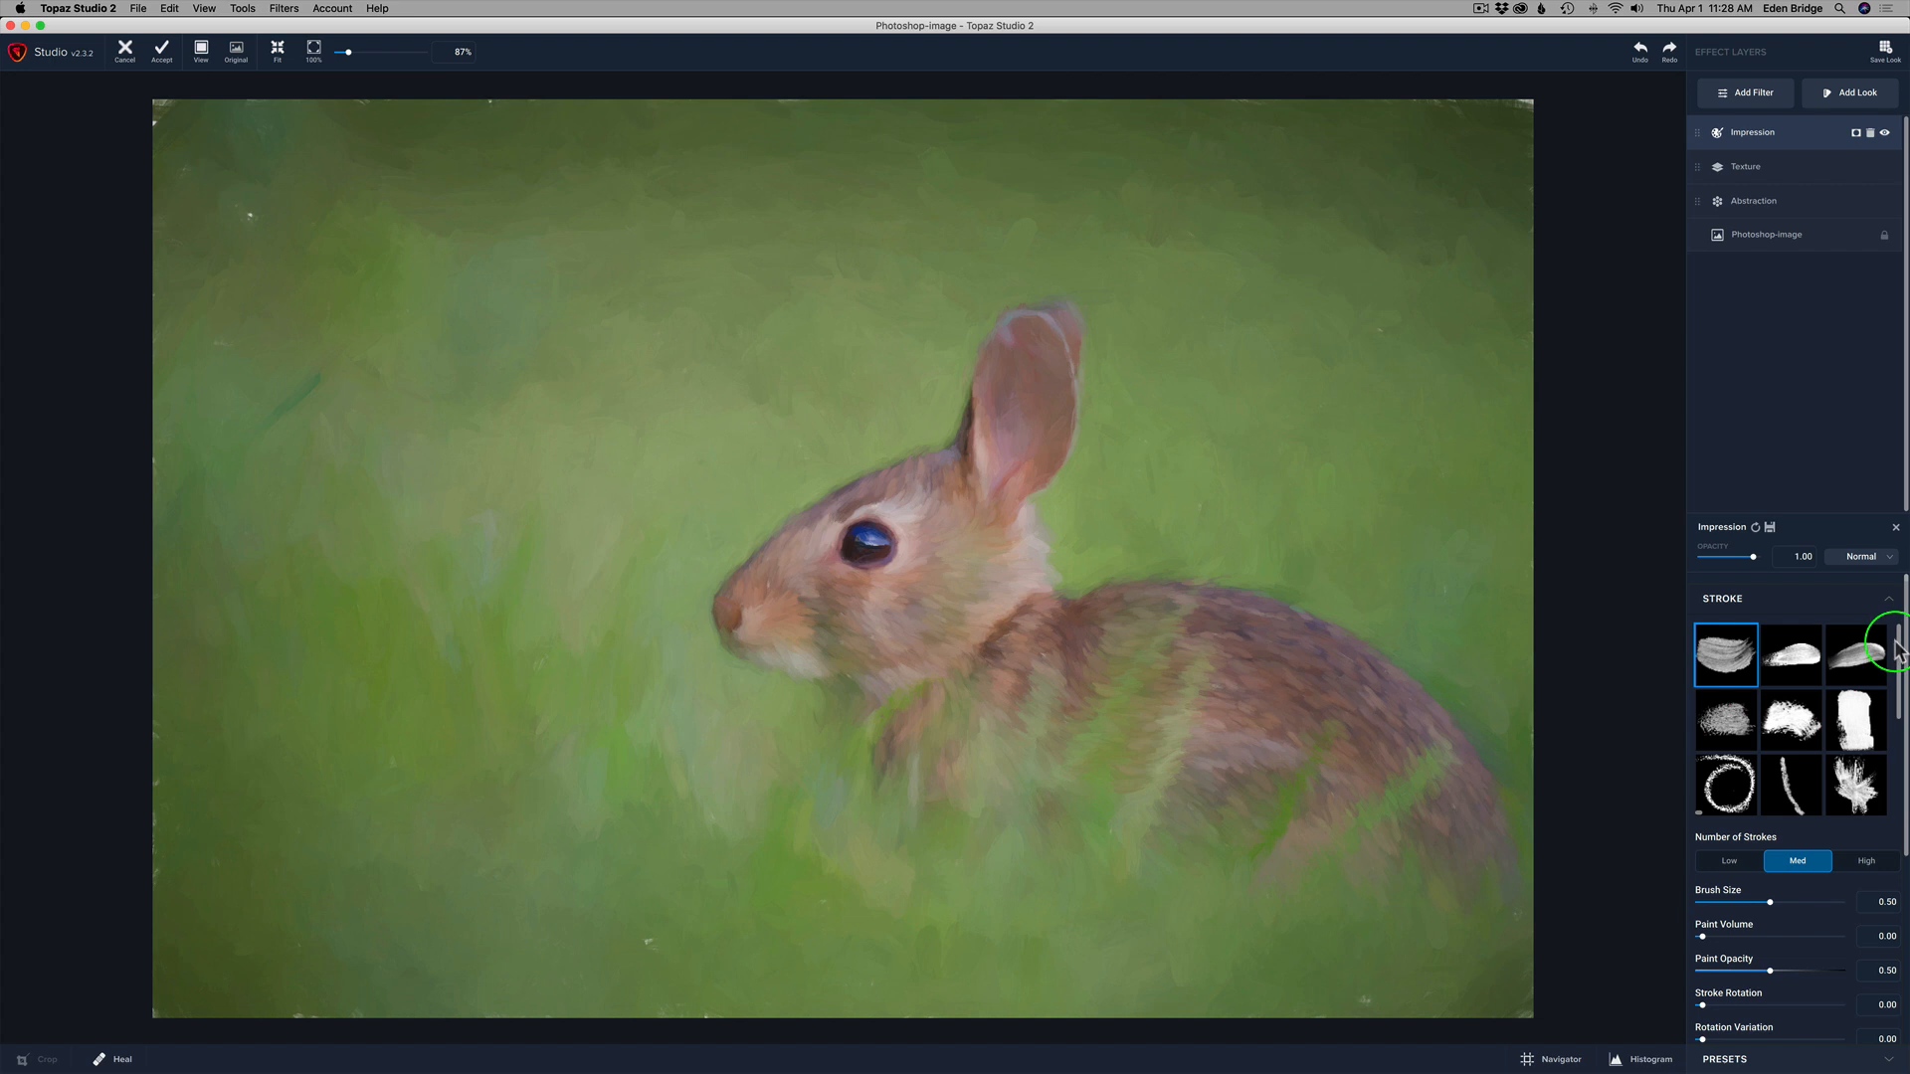
left_click_drag(1897, 652, 1894, 778)
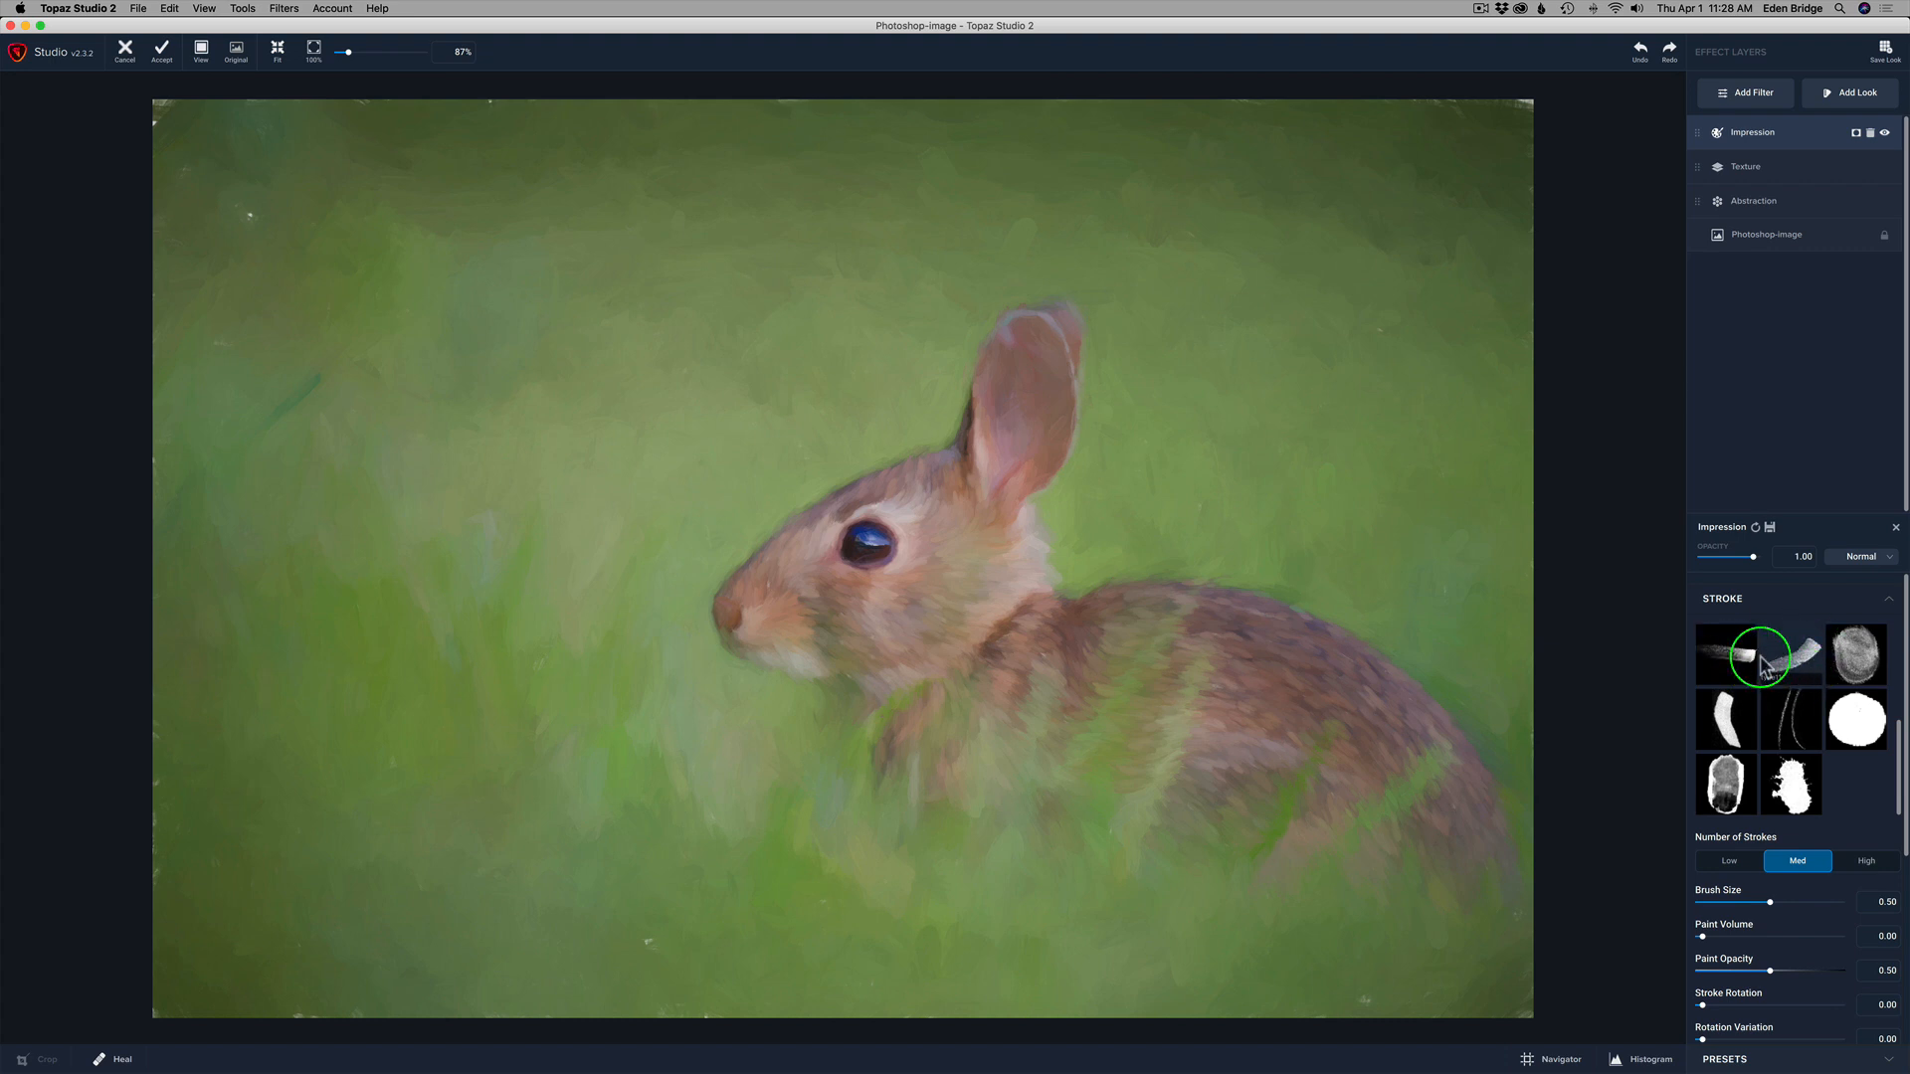
left_click(1861, 661)
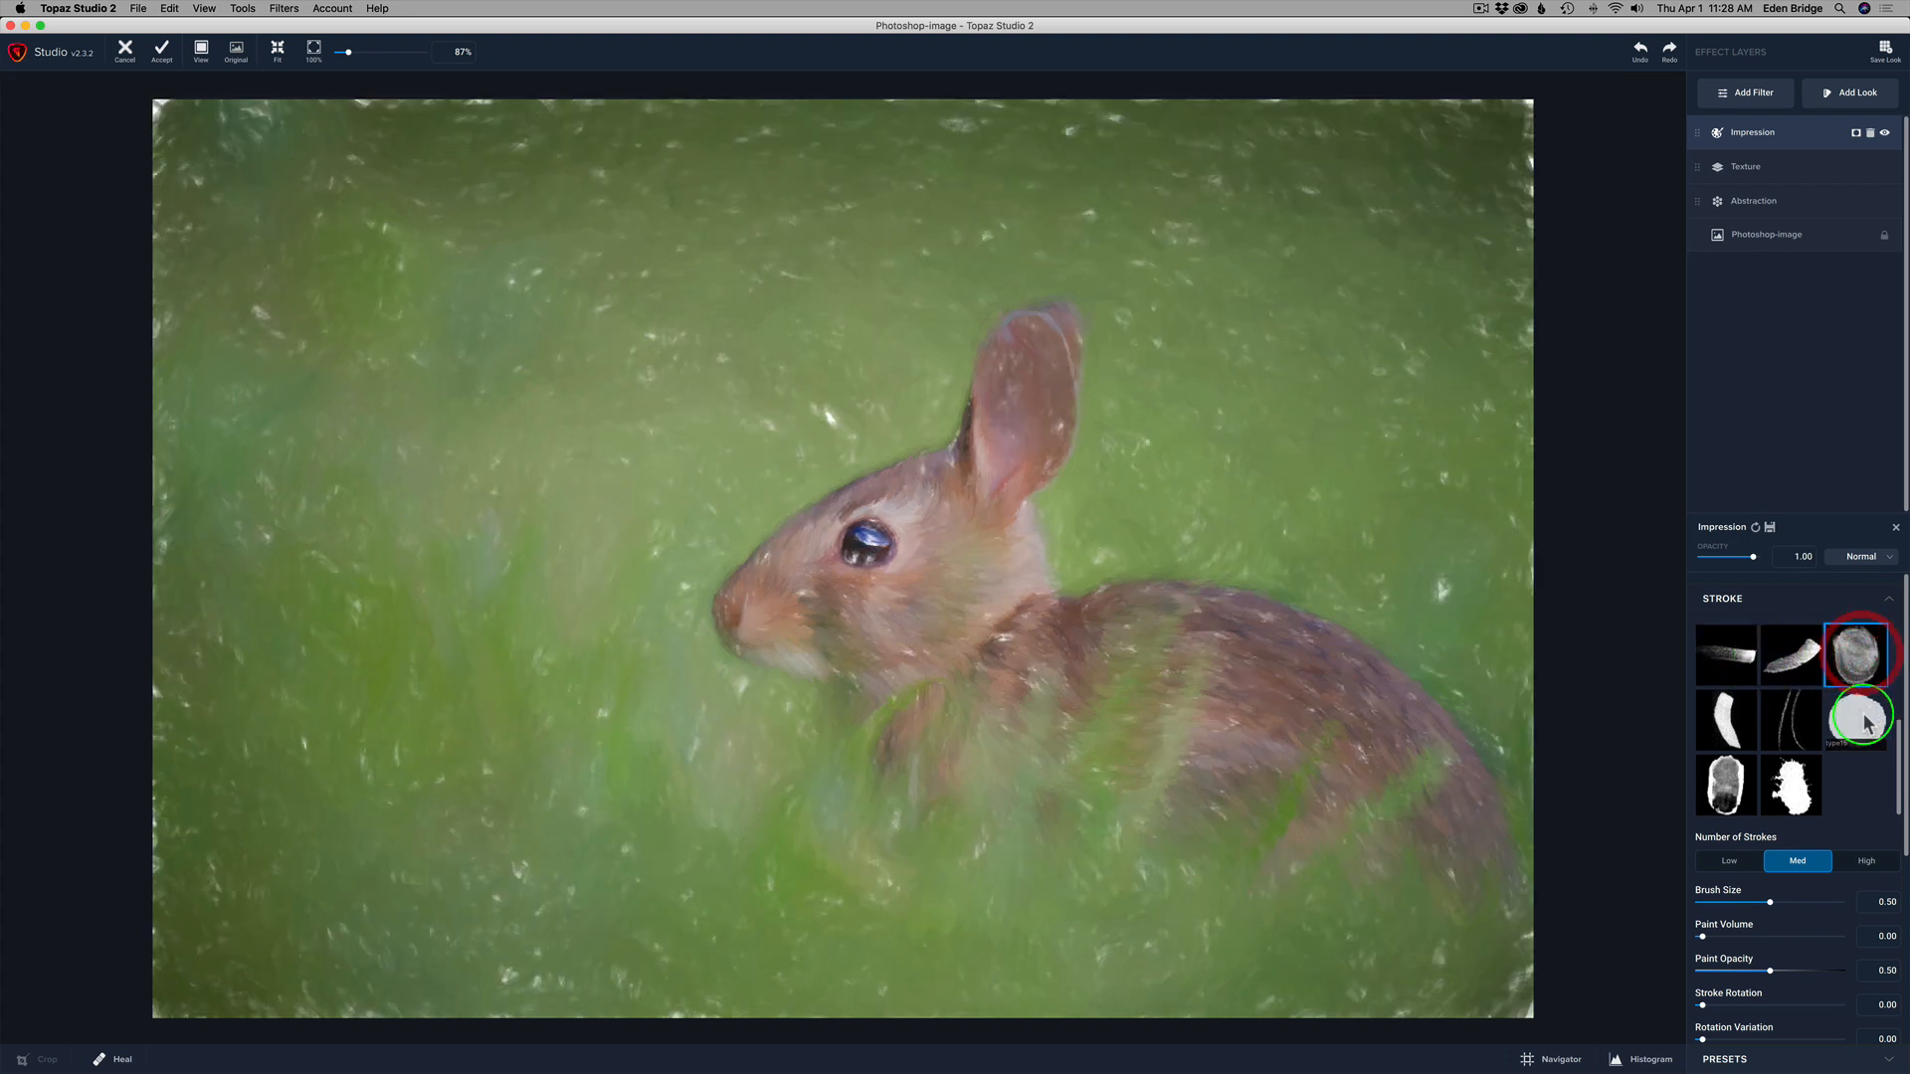
left_click(1848, 701)
left_click(1797, 661)
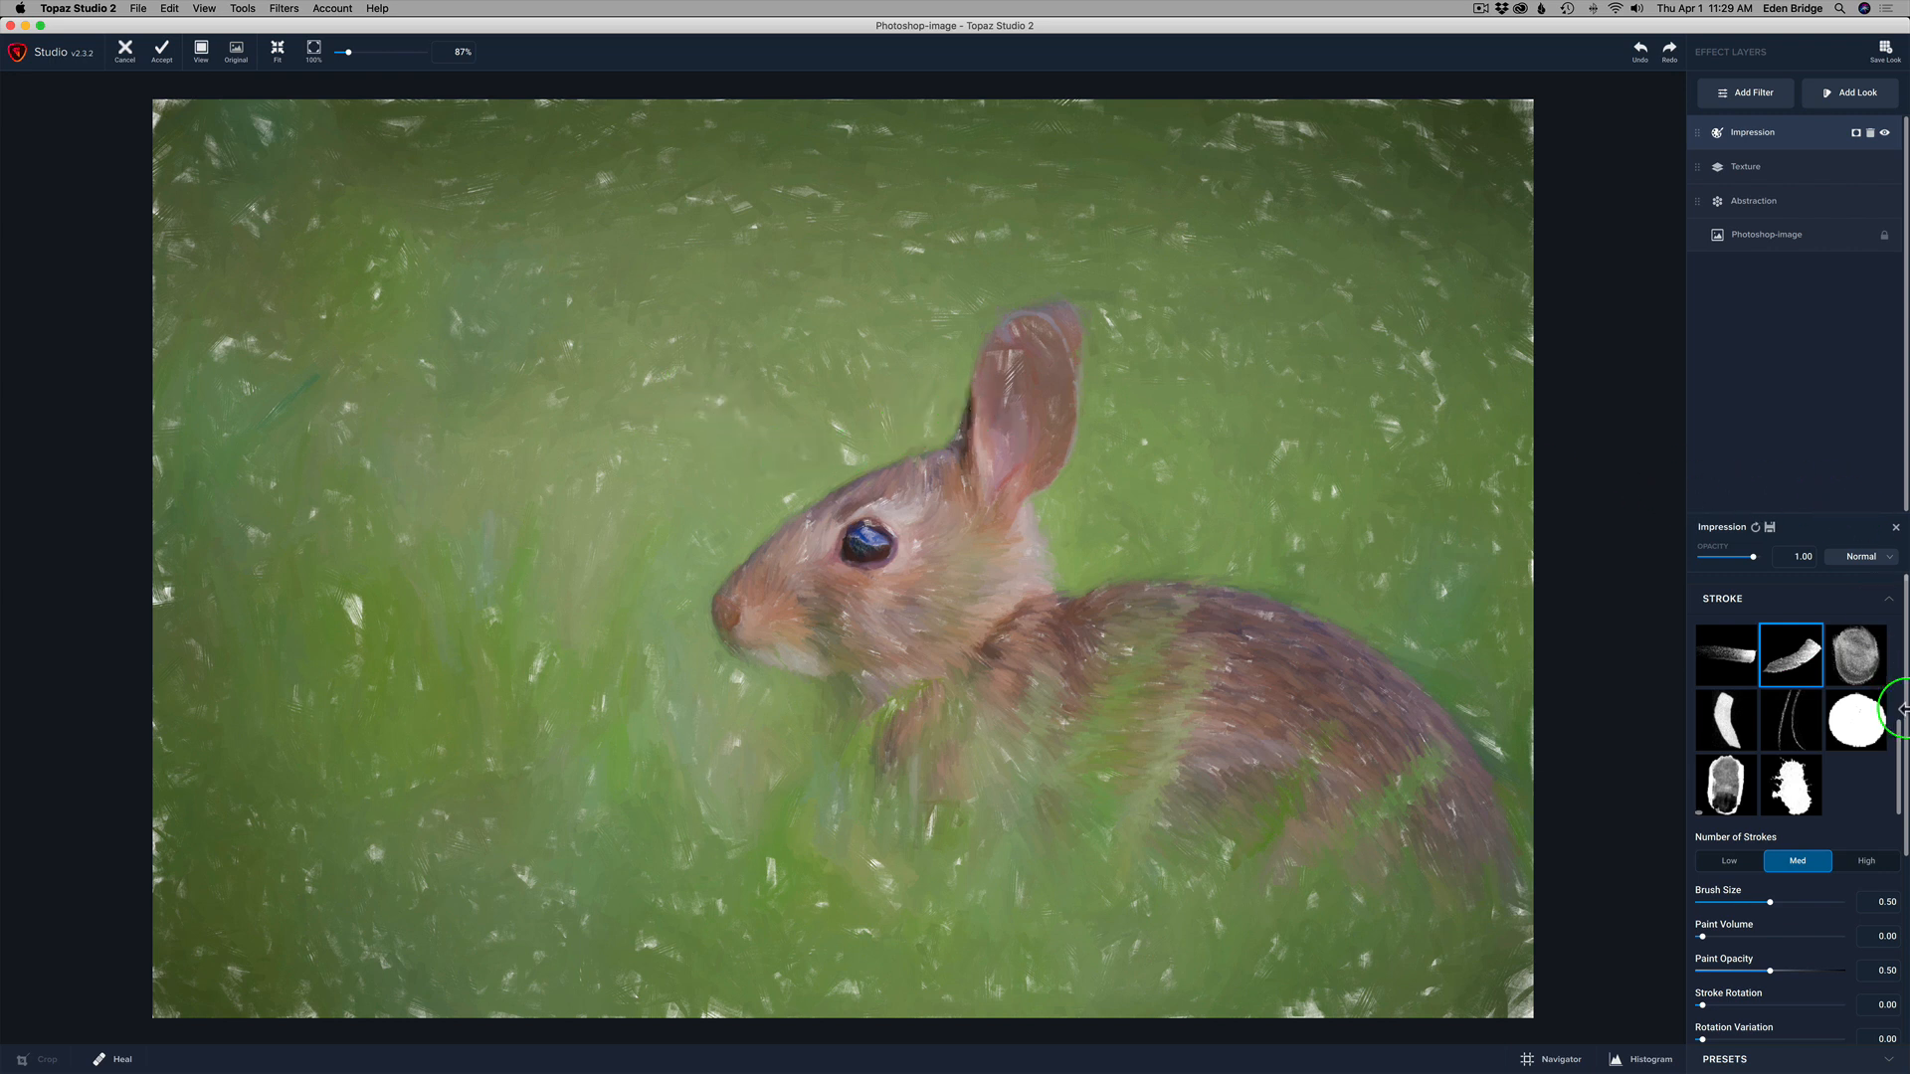
Change the Background Type in the Impression filter's texture settings to Original.
scroll(1888, 746, "down", 5)
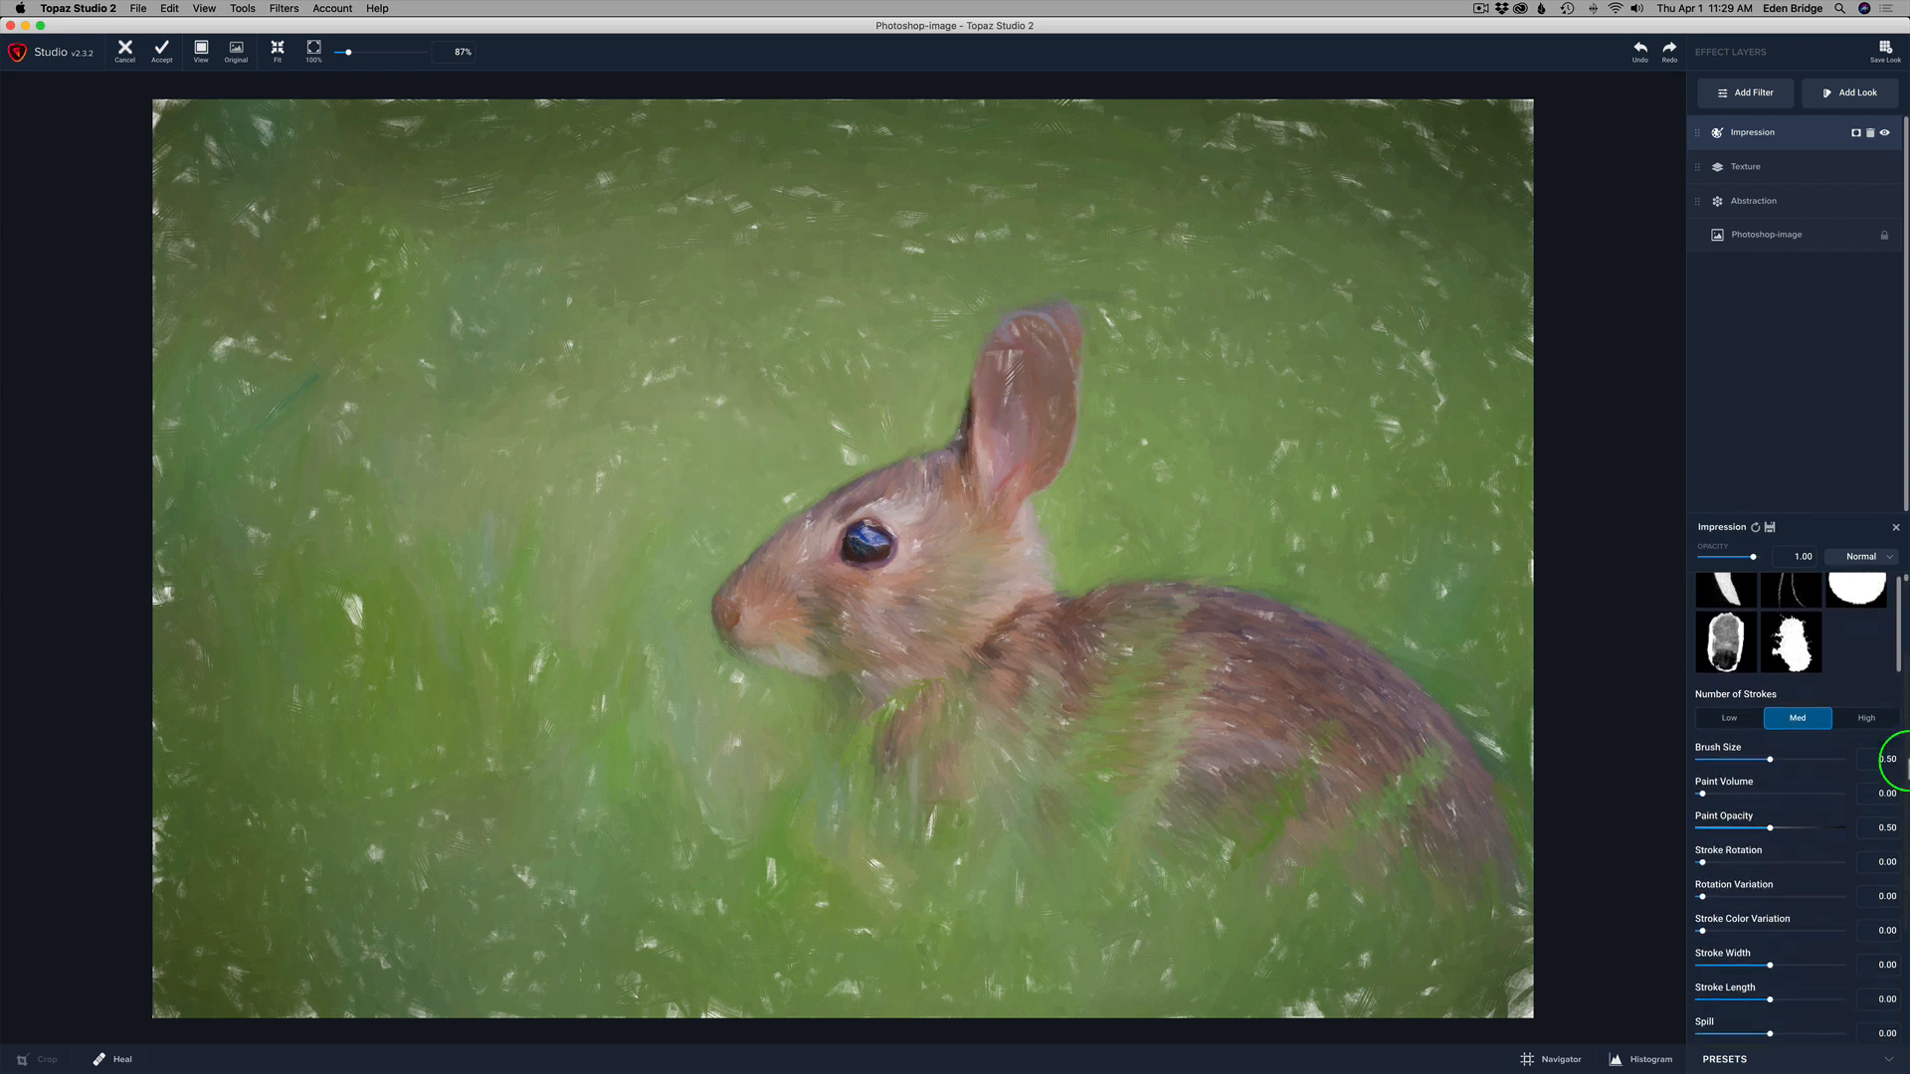
left_click(1890, 1015)
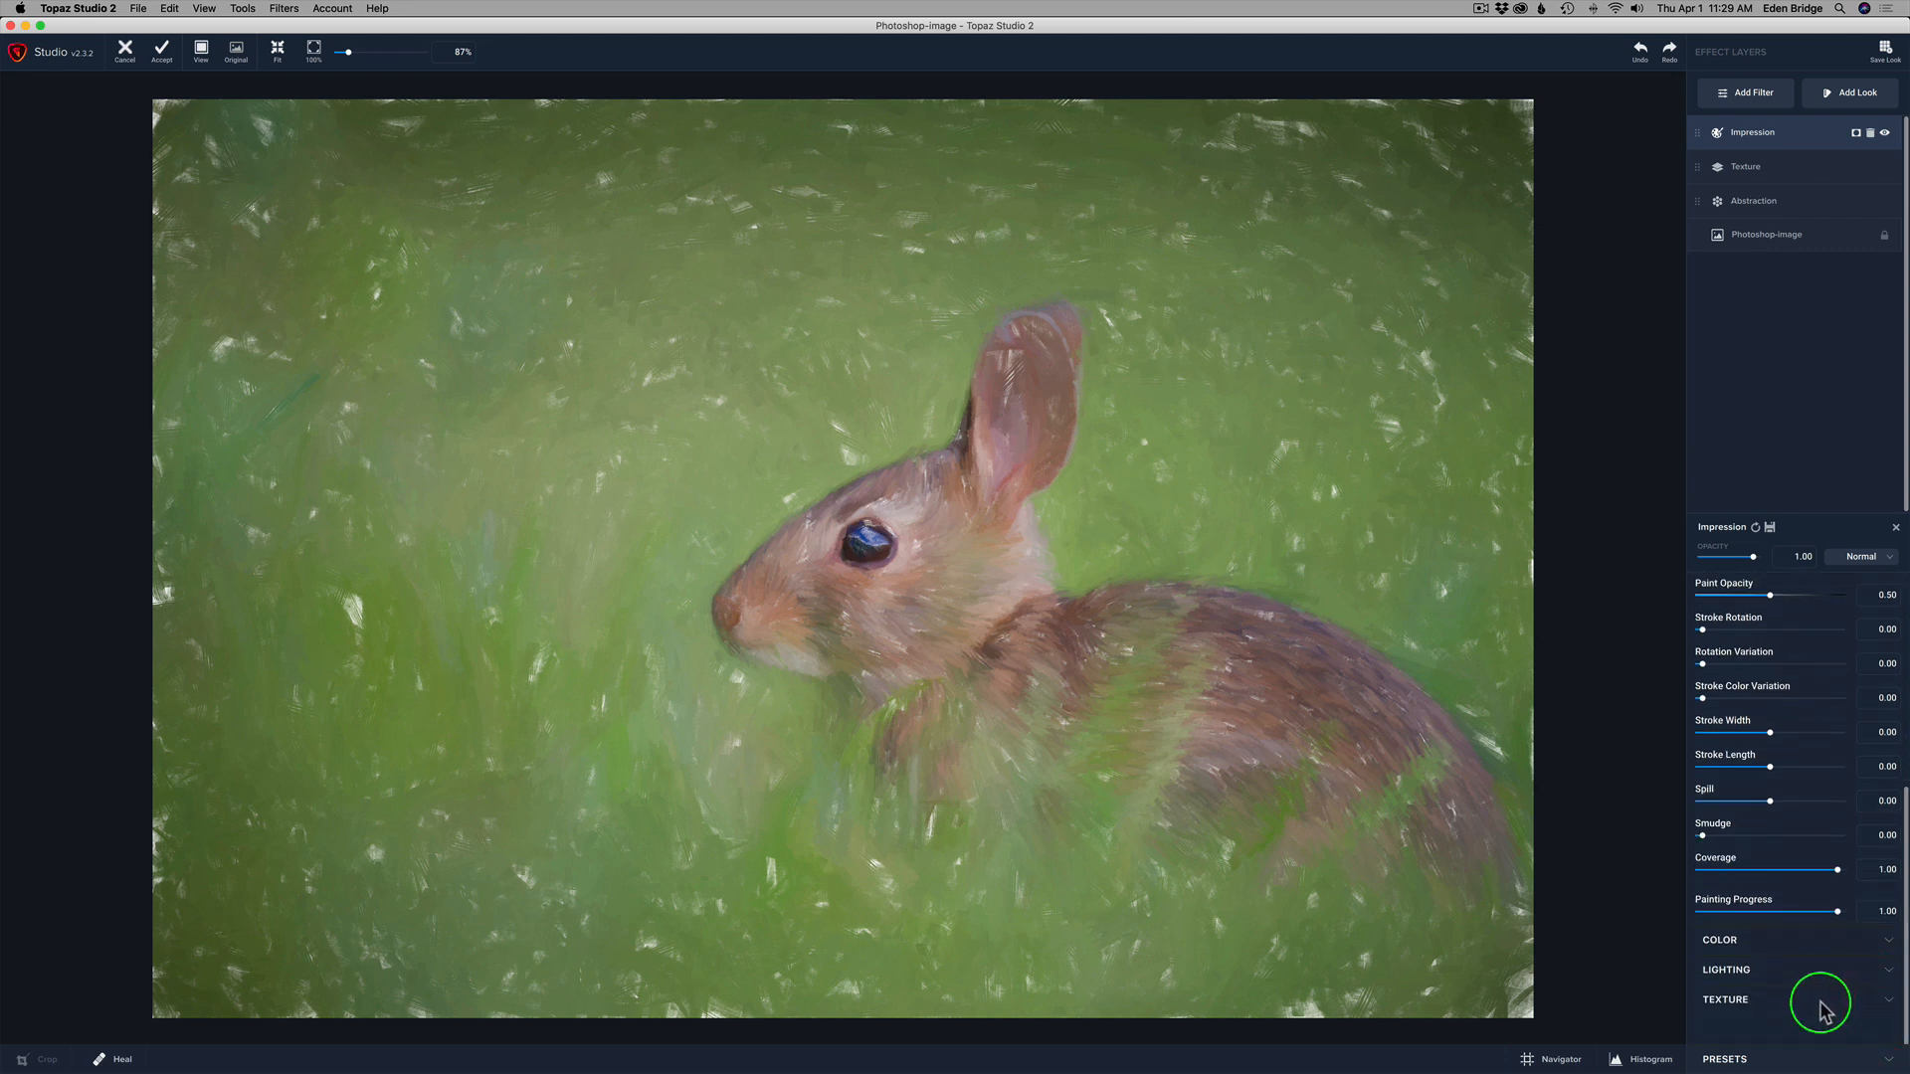
left_click(1888, 1003)
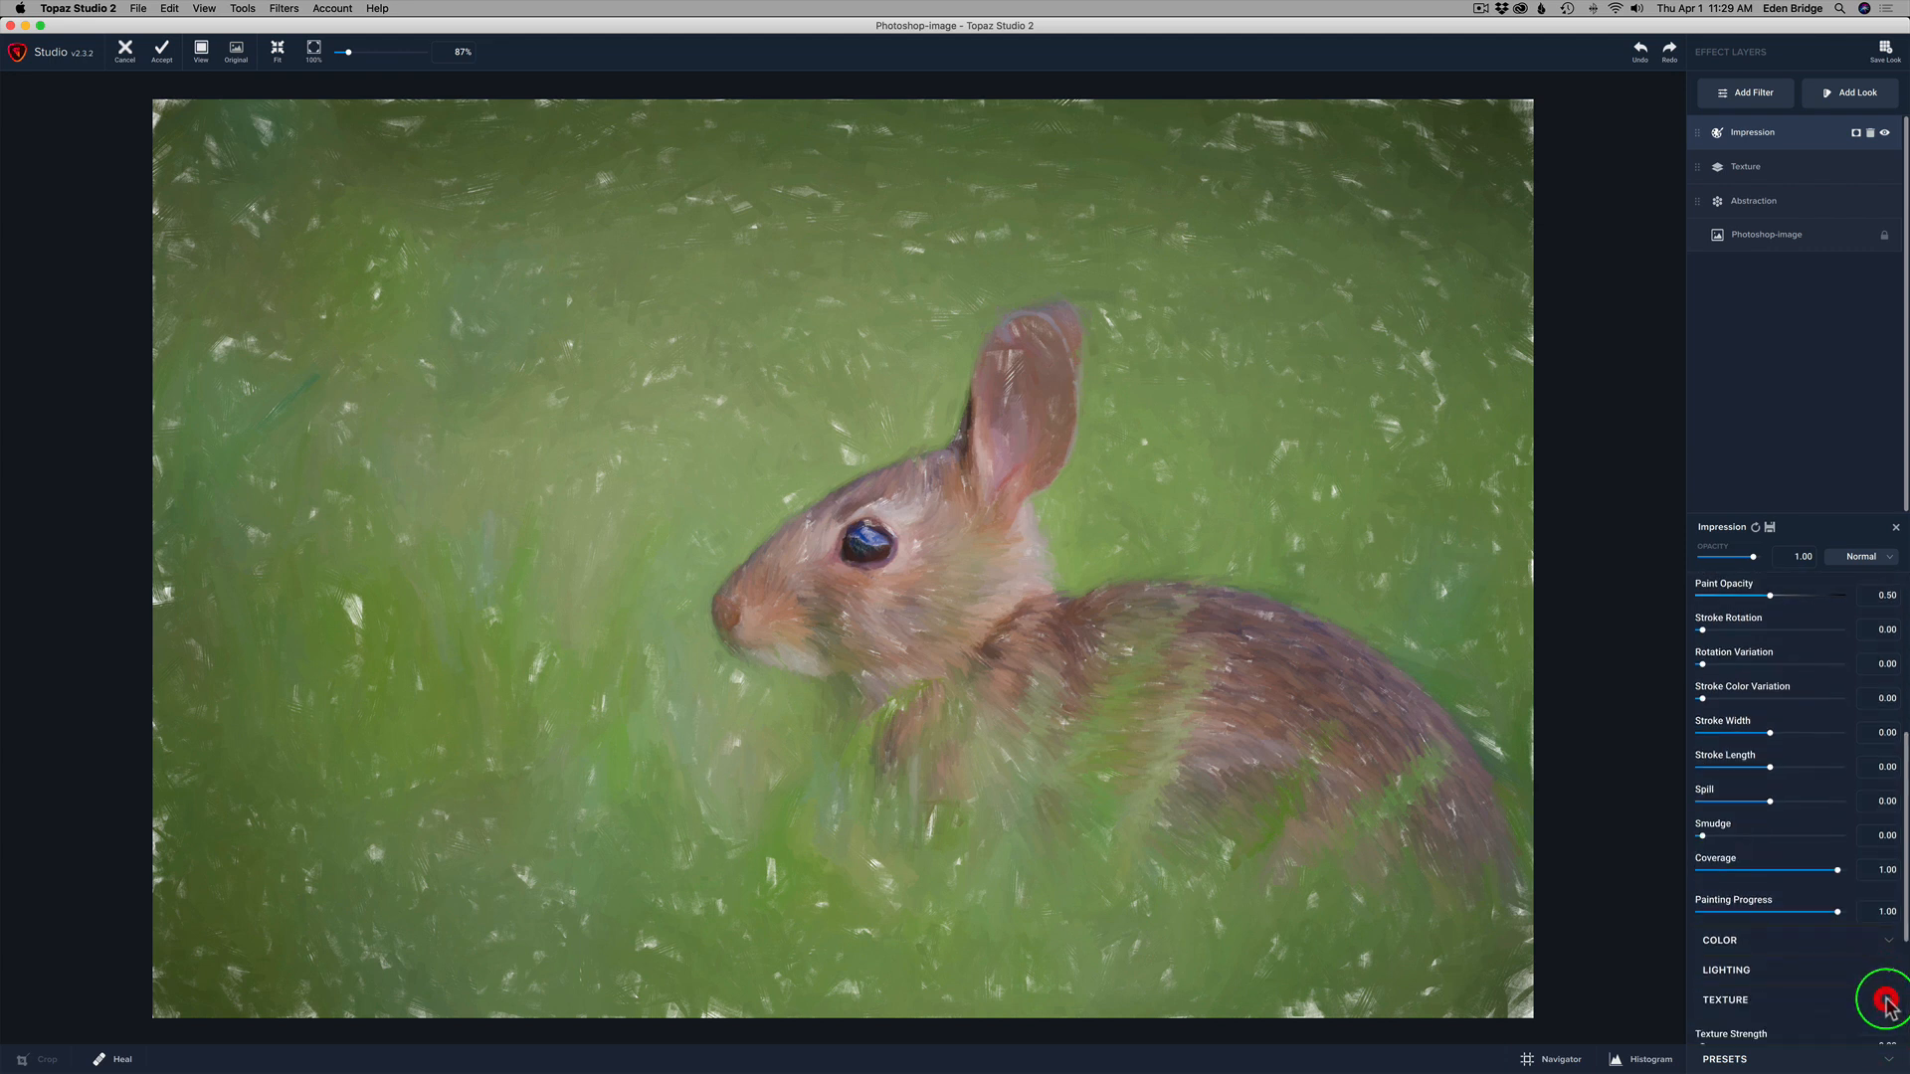
left_click_drag(1903, 883, 1903, 1043)
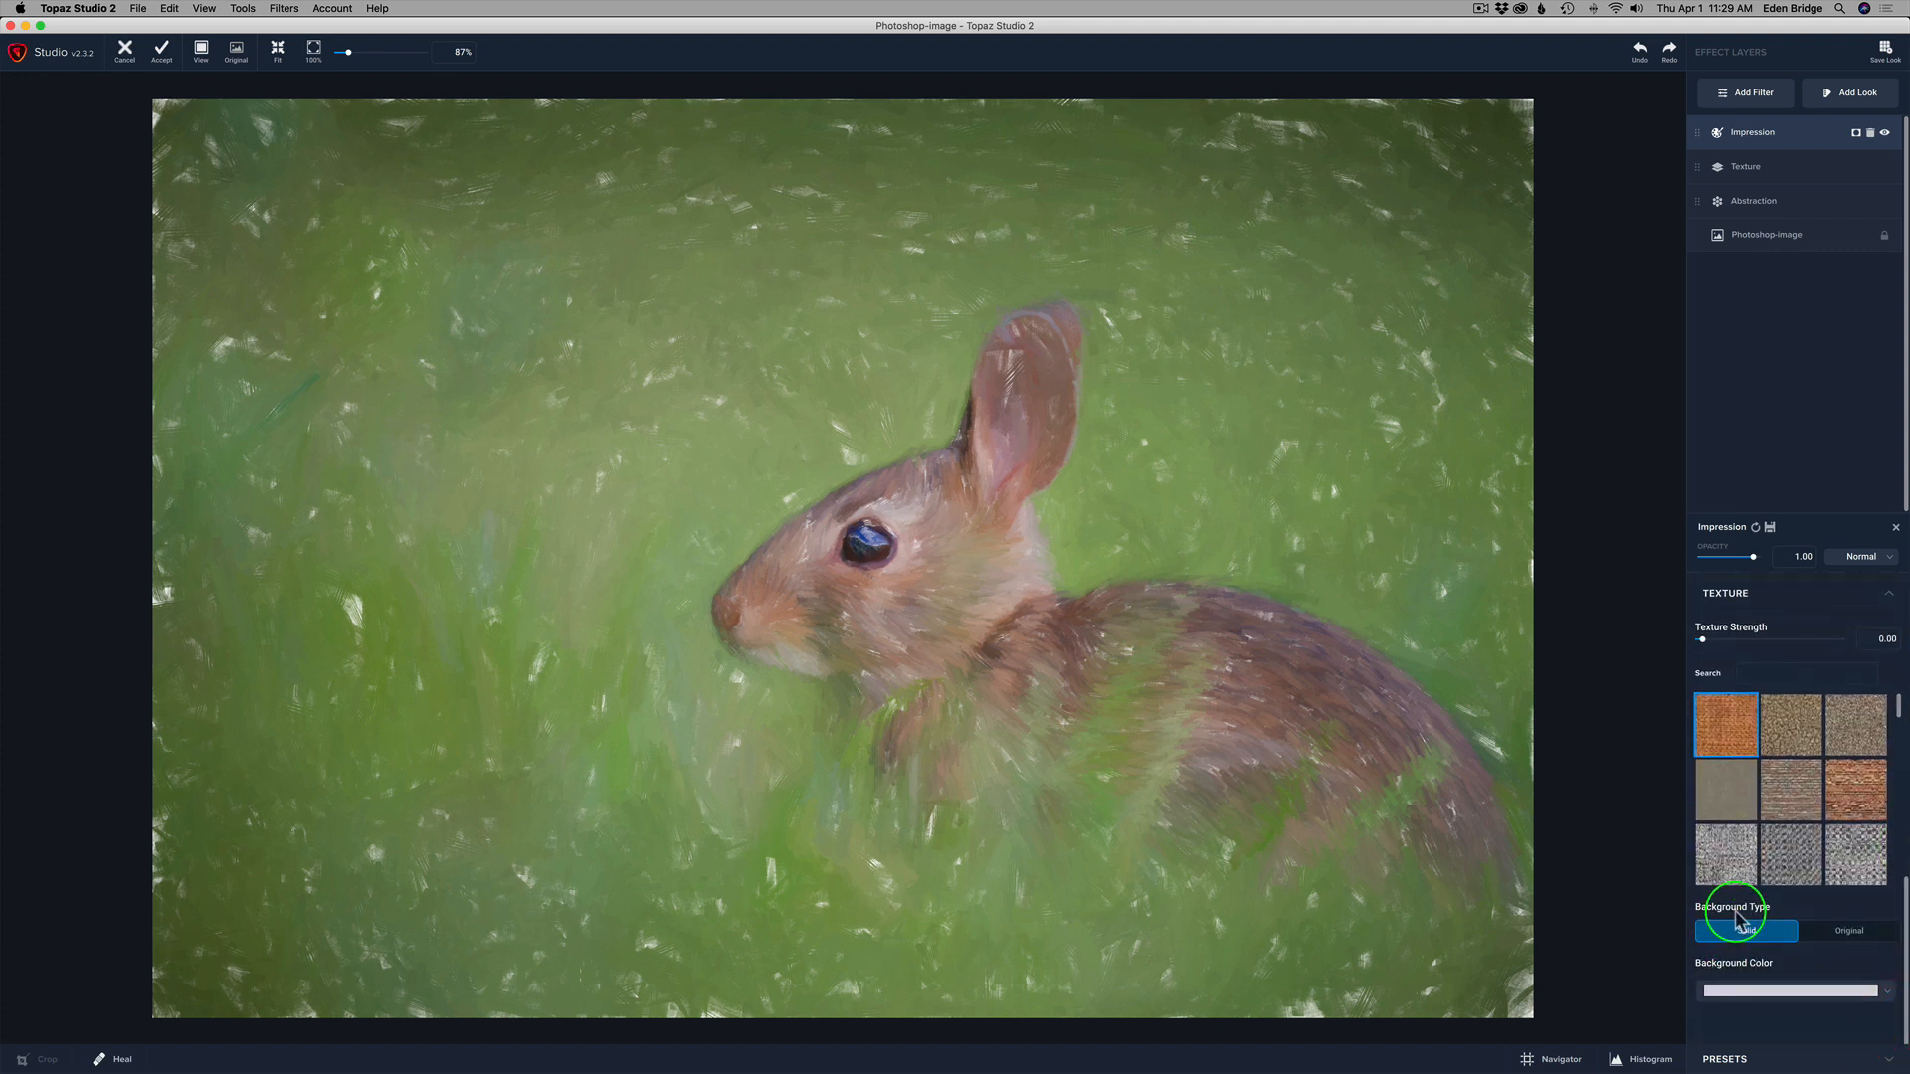
left_click(1847, 931)
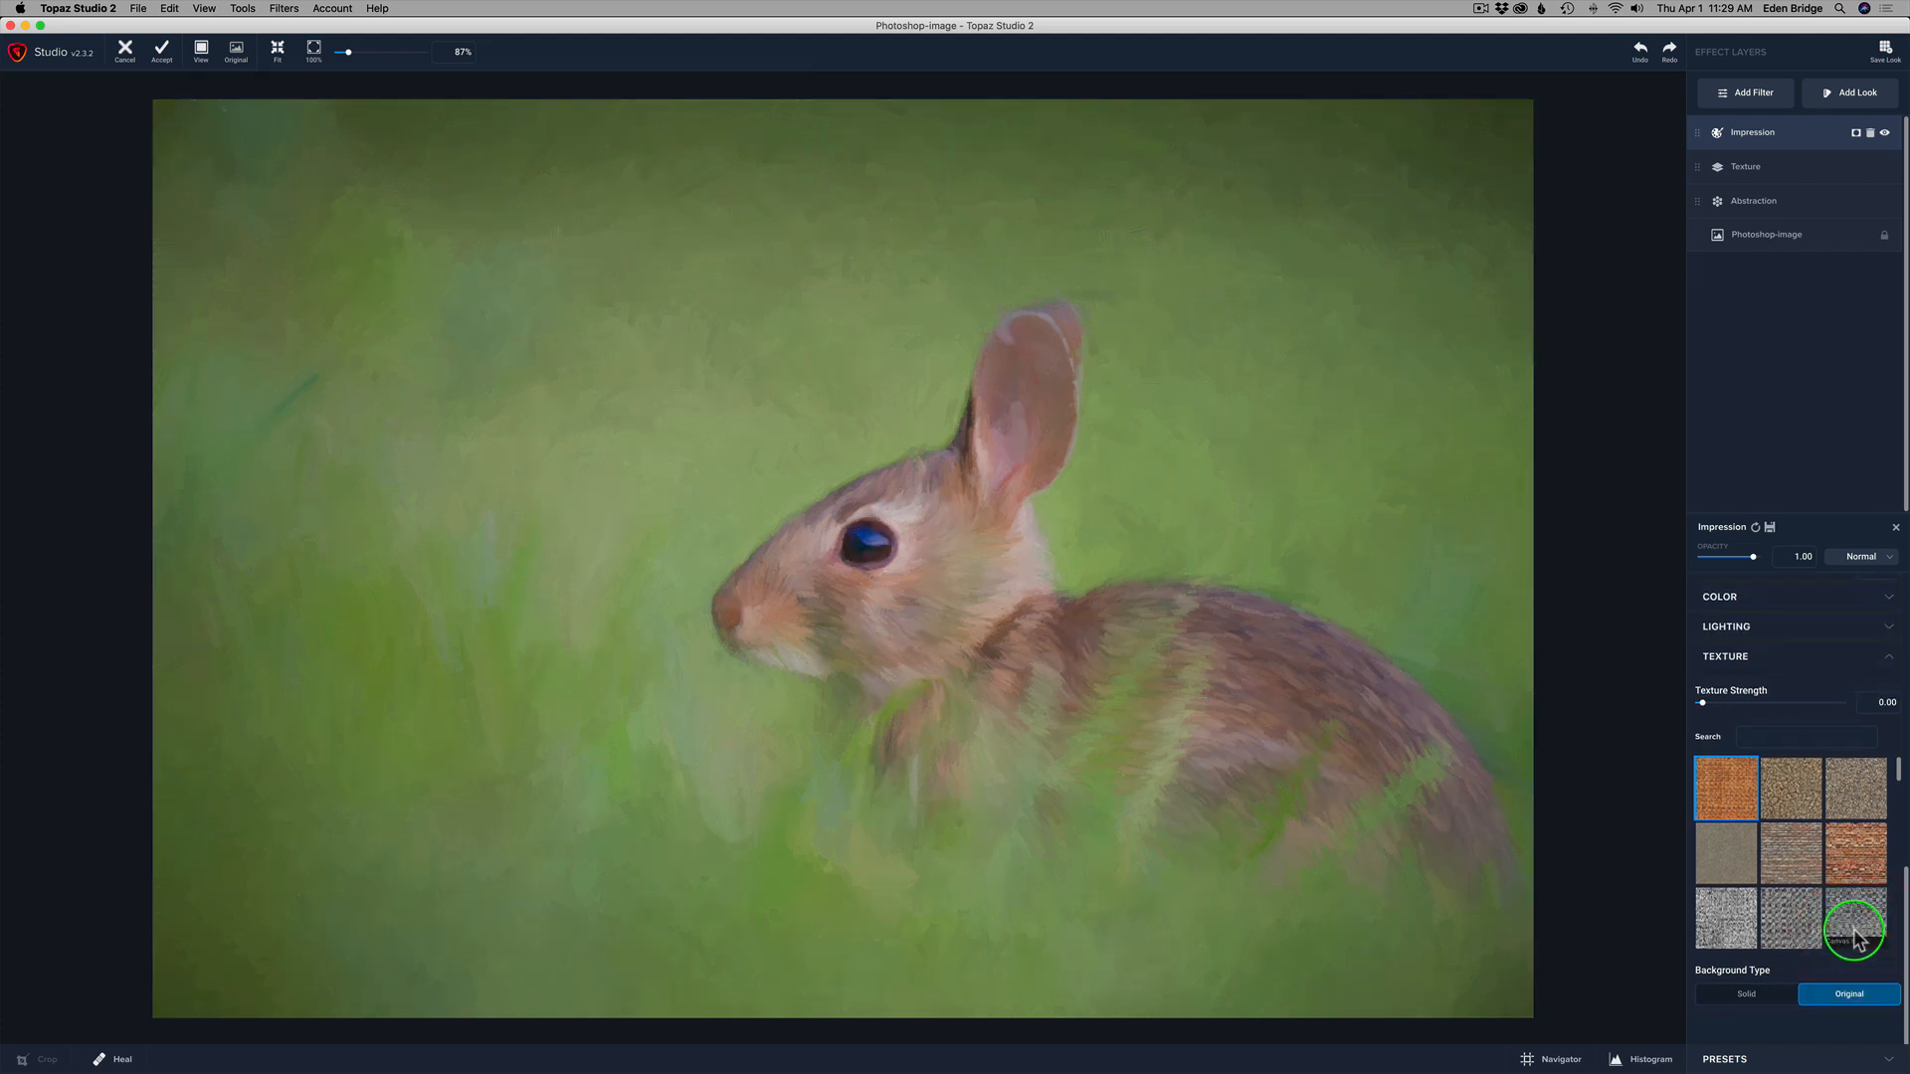
Set the Impression stroke's Brush Size to 0.48 and, after comparing the options, its Number of Strokes to High.
left_click_drag(1905, 895, 1905, 567)
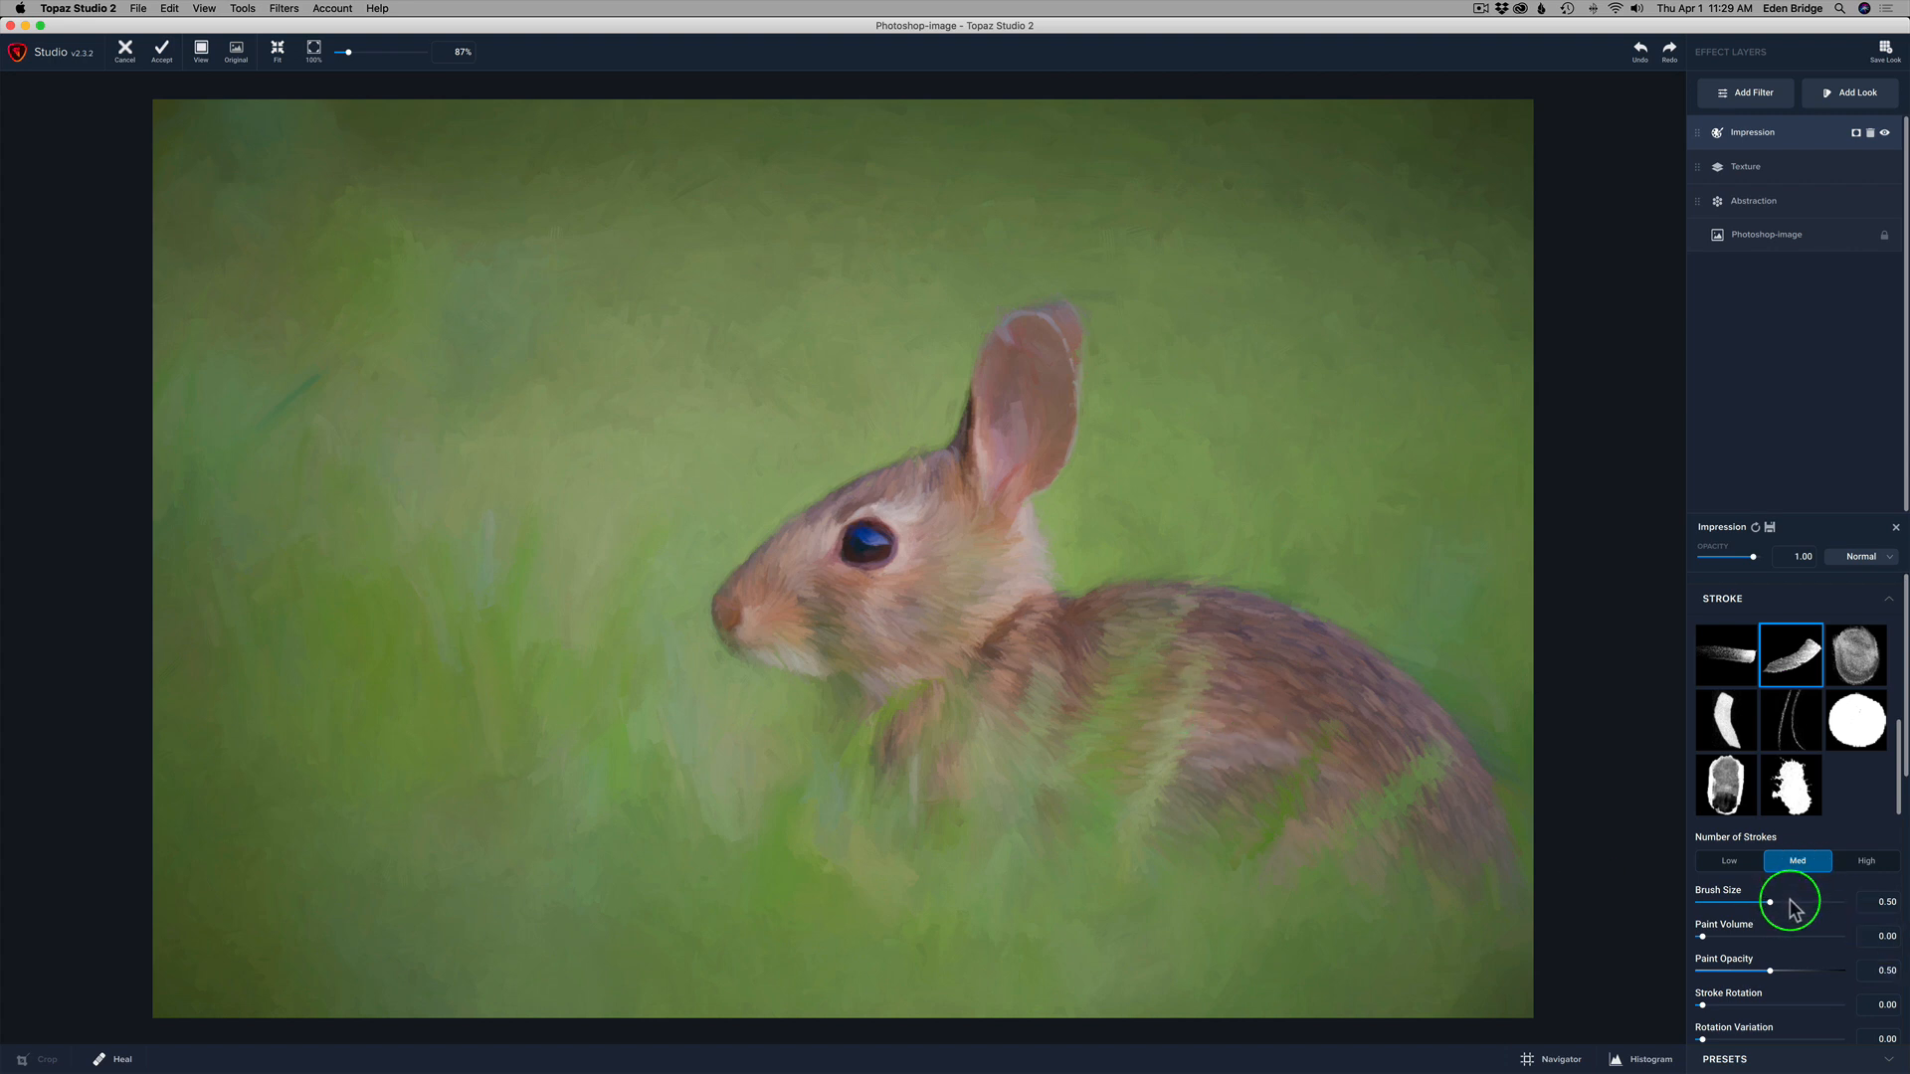
left_click_drag(1769, 901, 1766, 901)
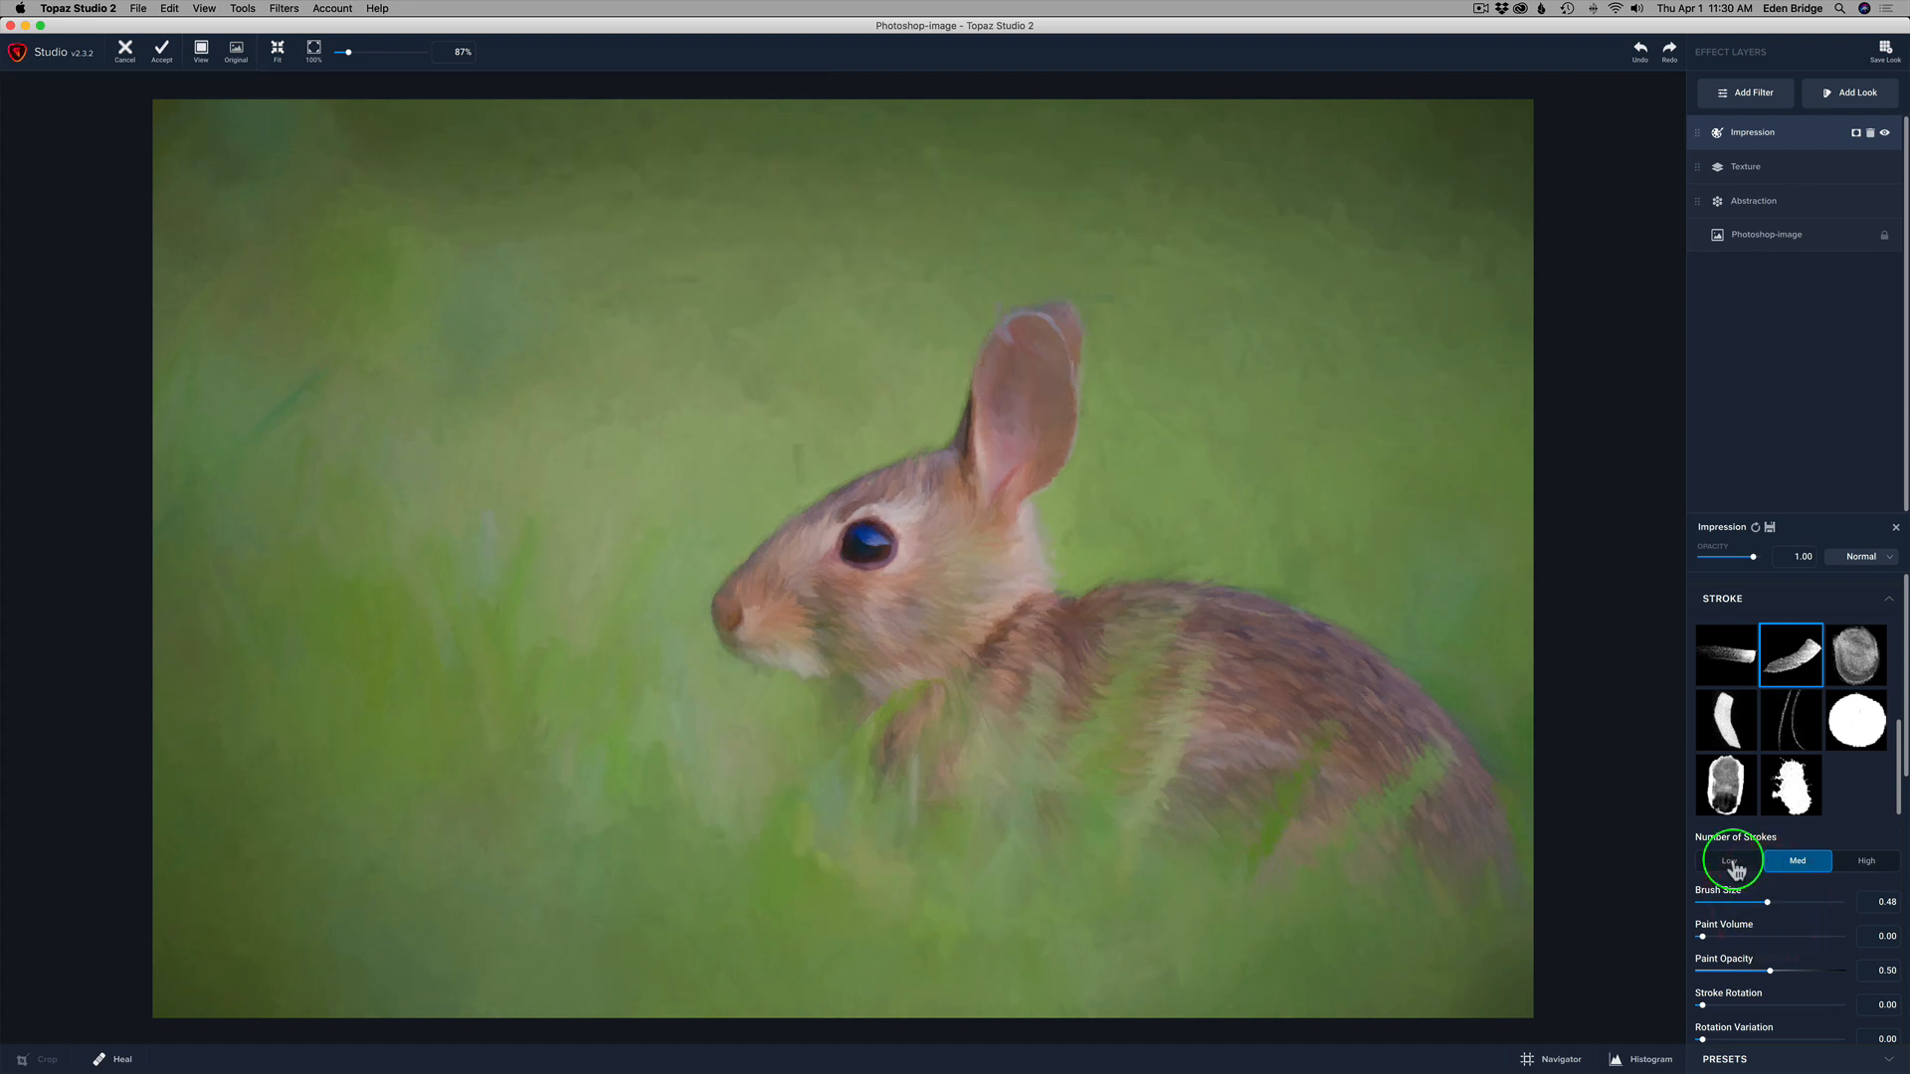
left_click(1734, 867)
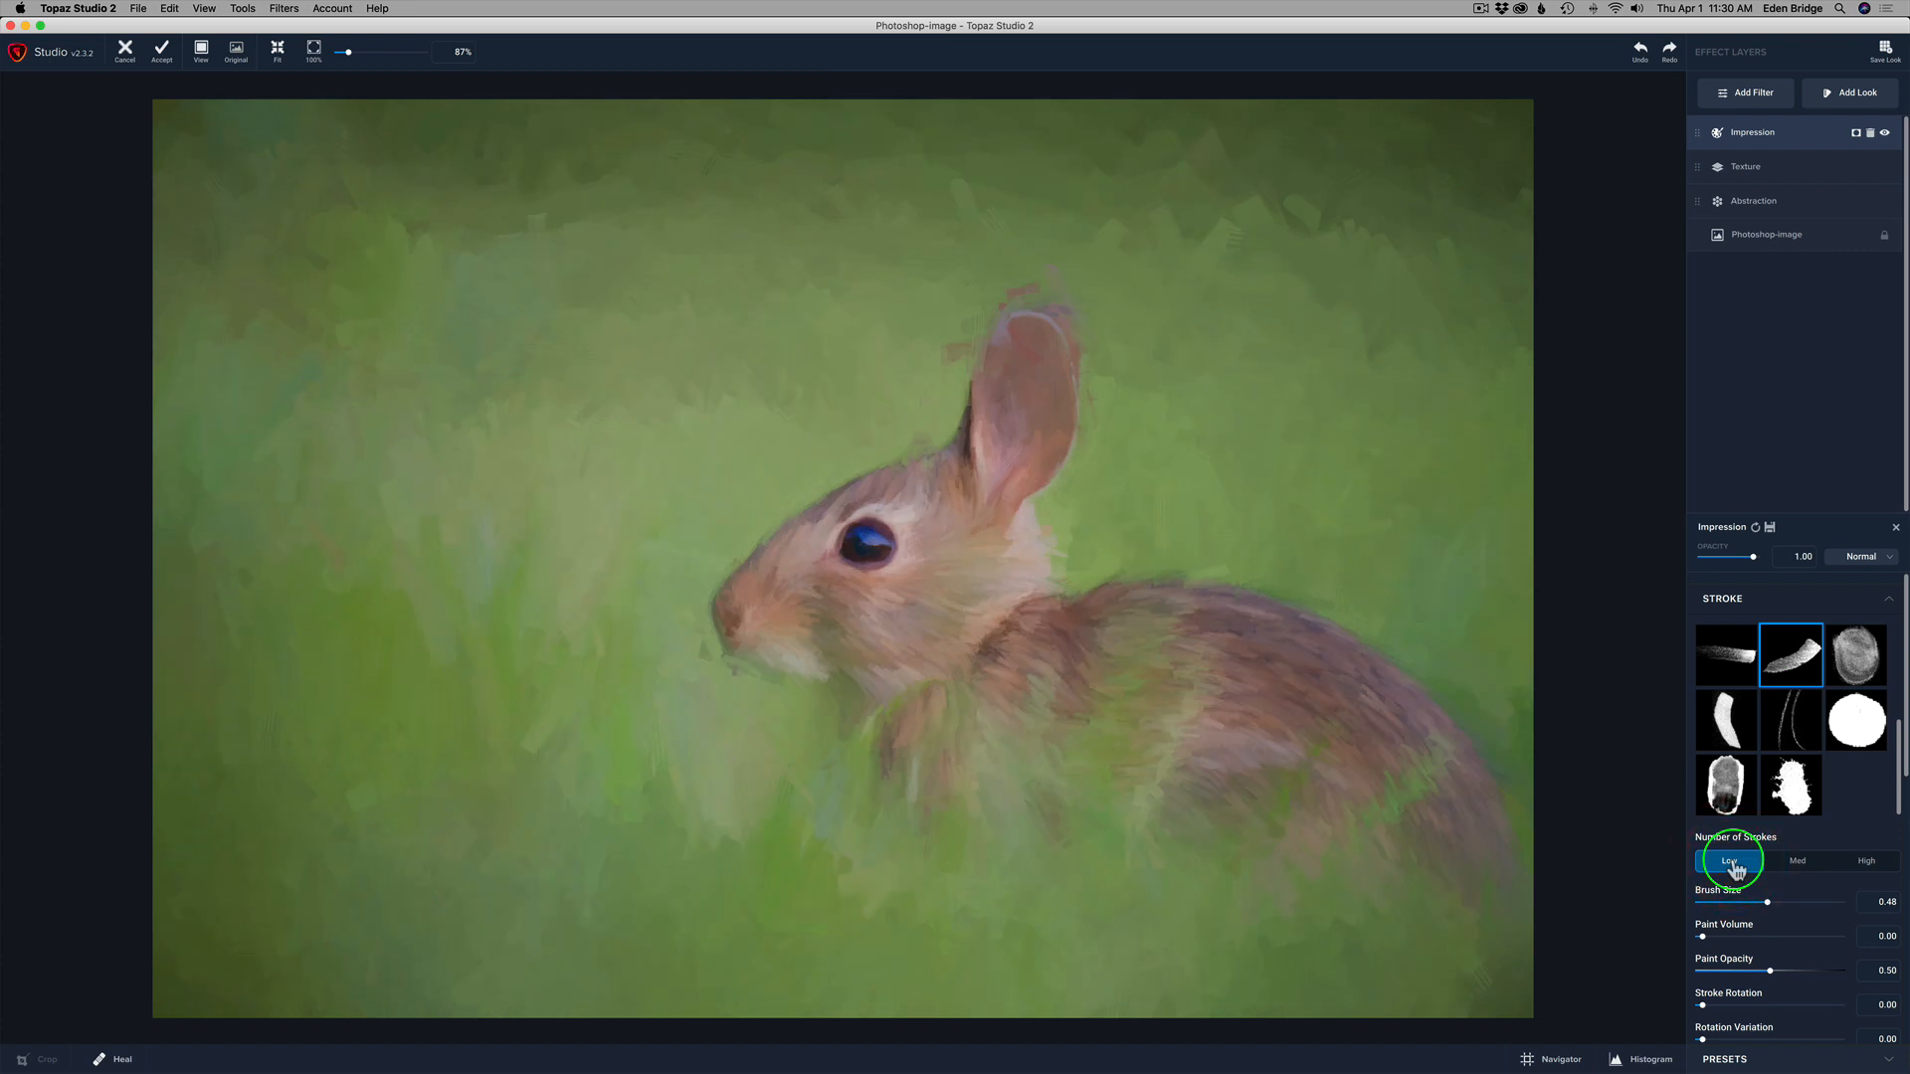
left_click(1794, 865)
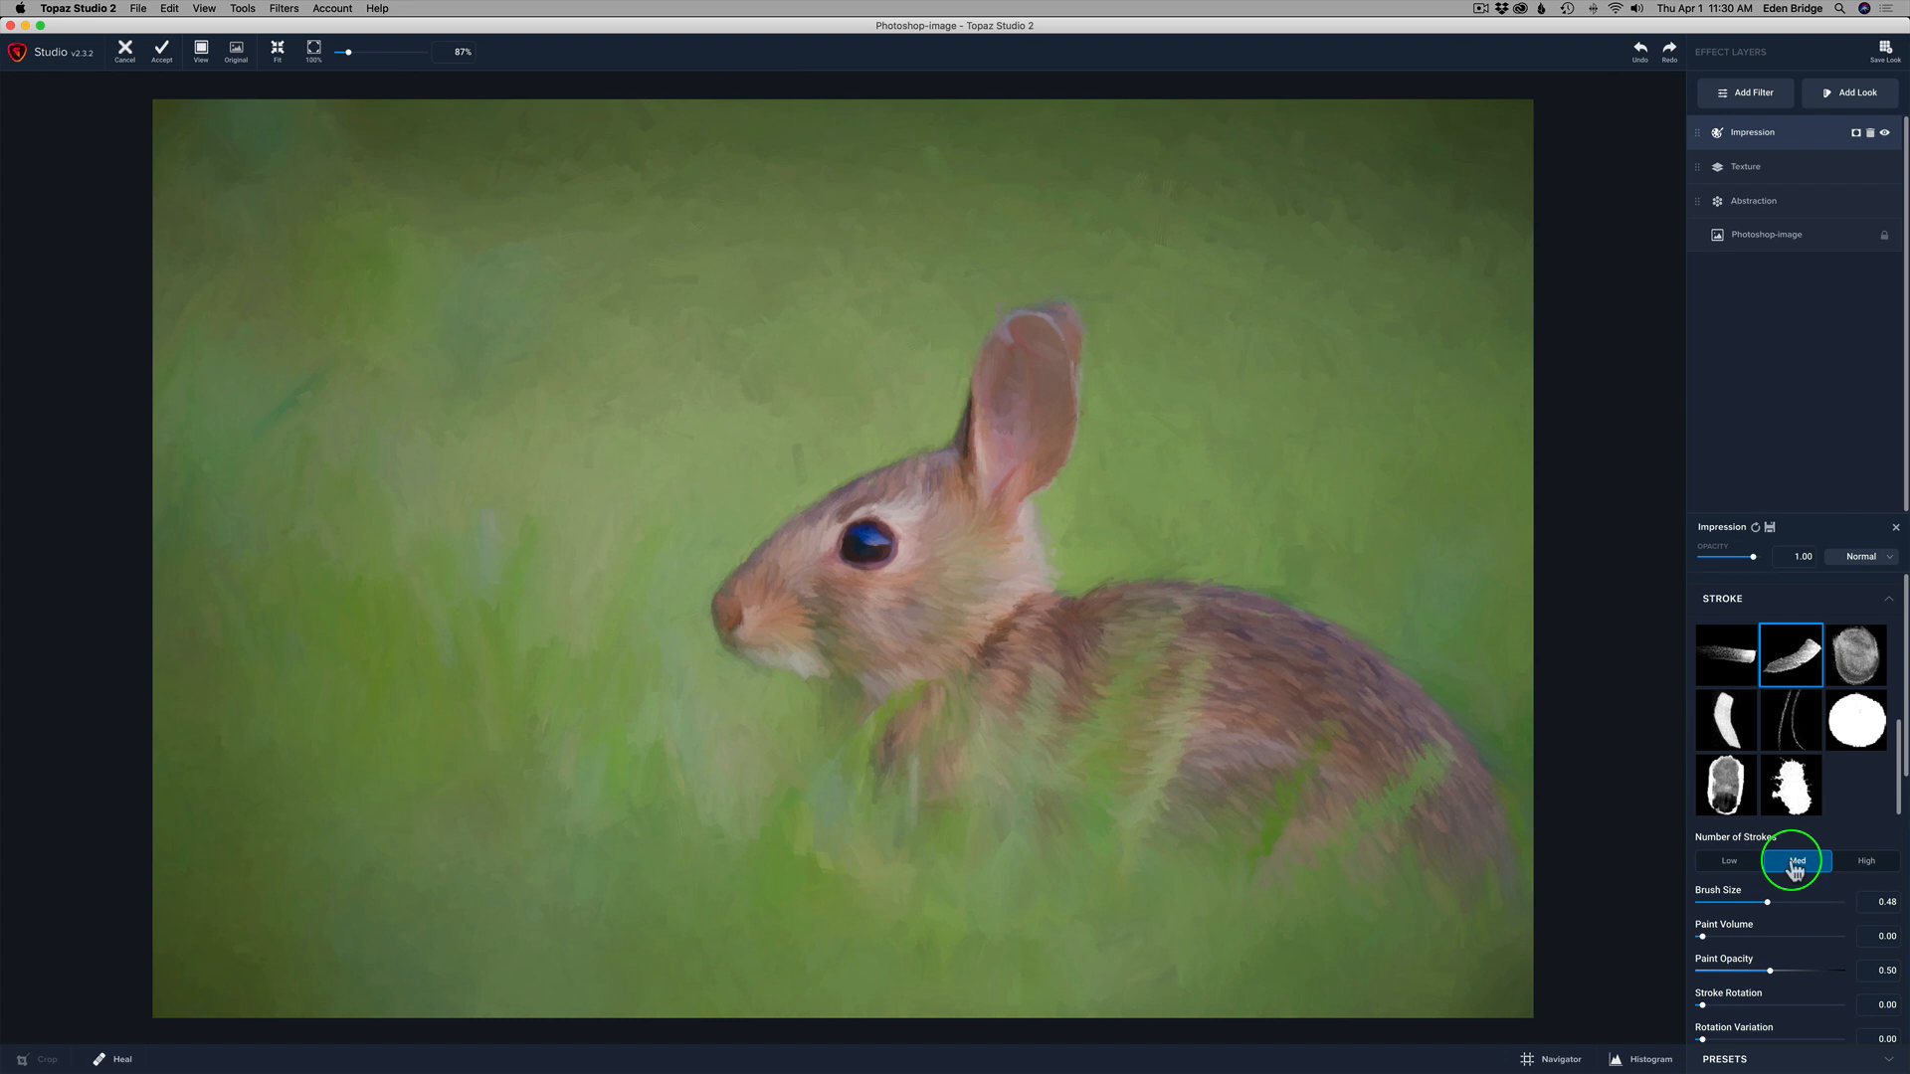
left_click(1870, 866)
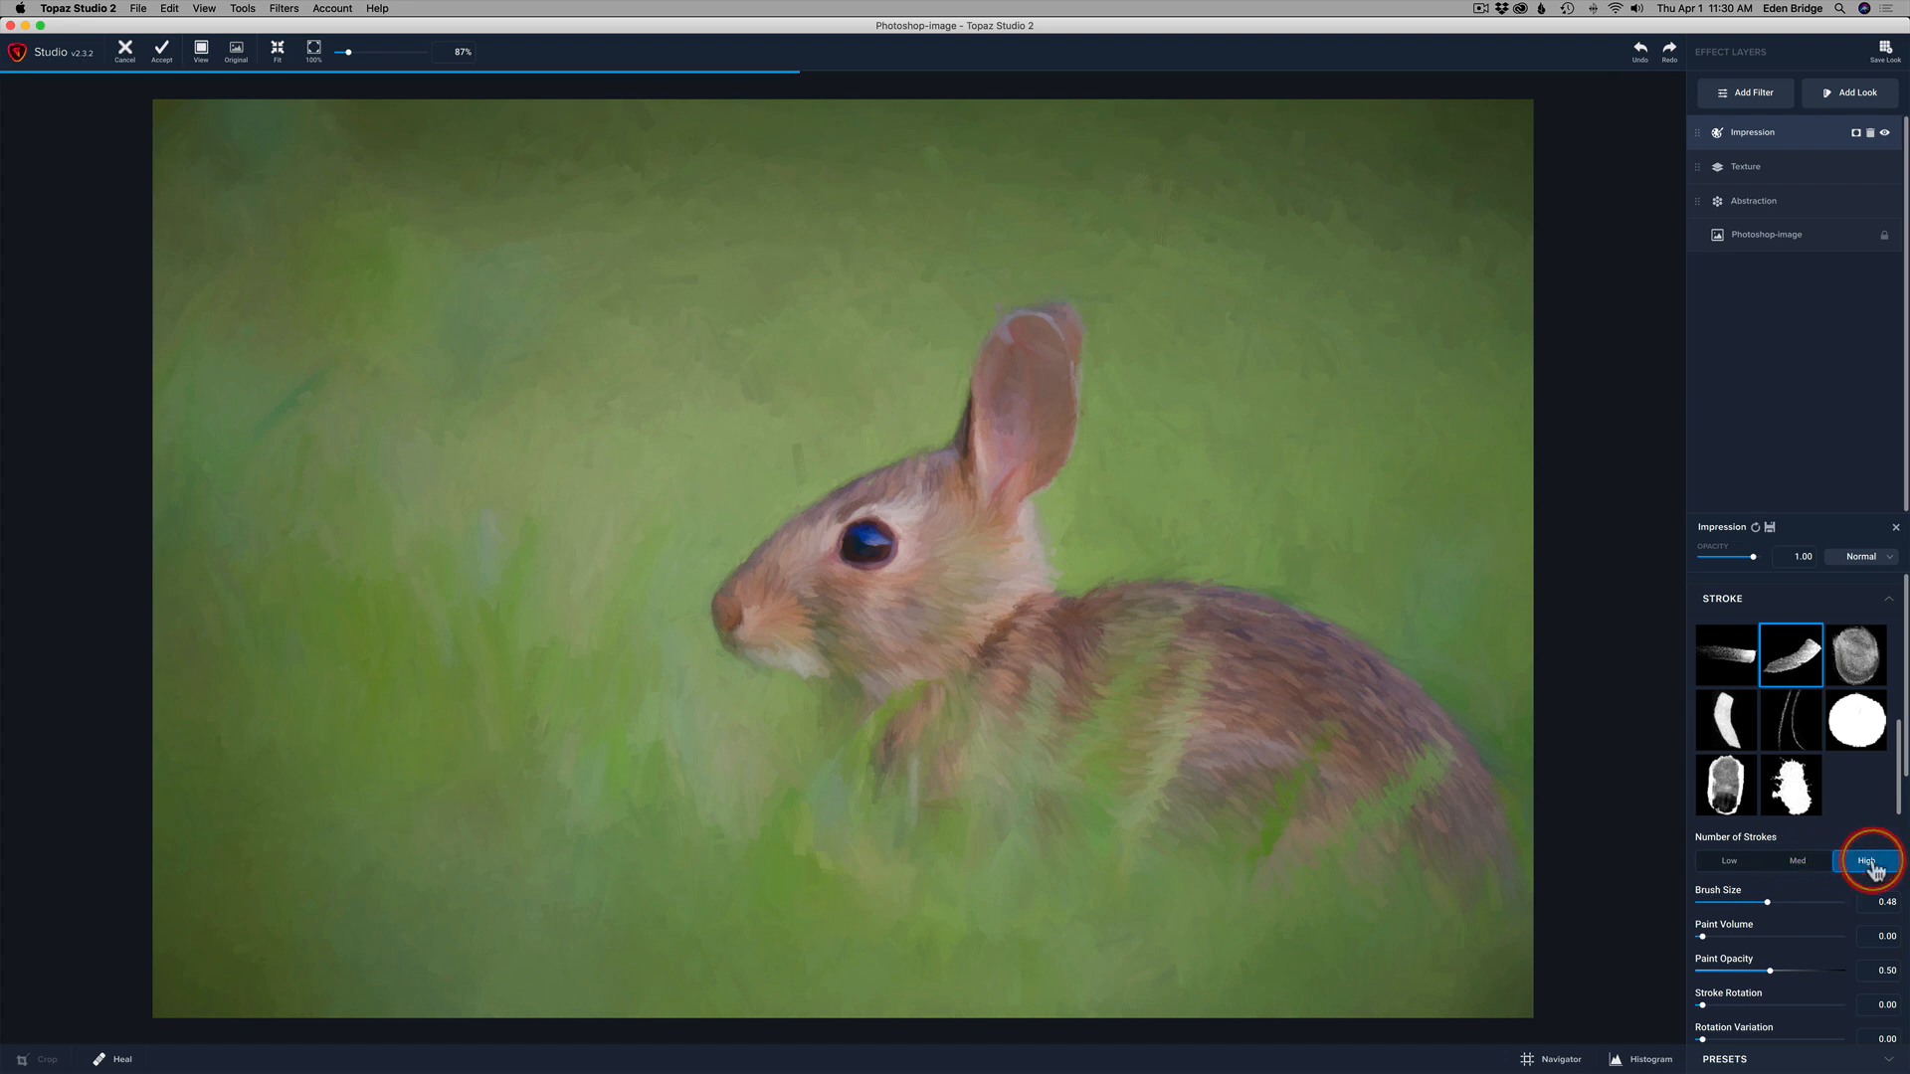
left_click(1810, 865)
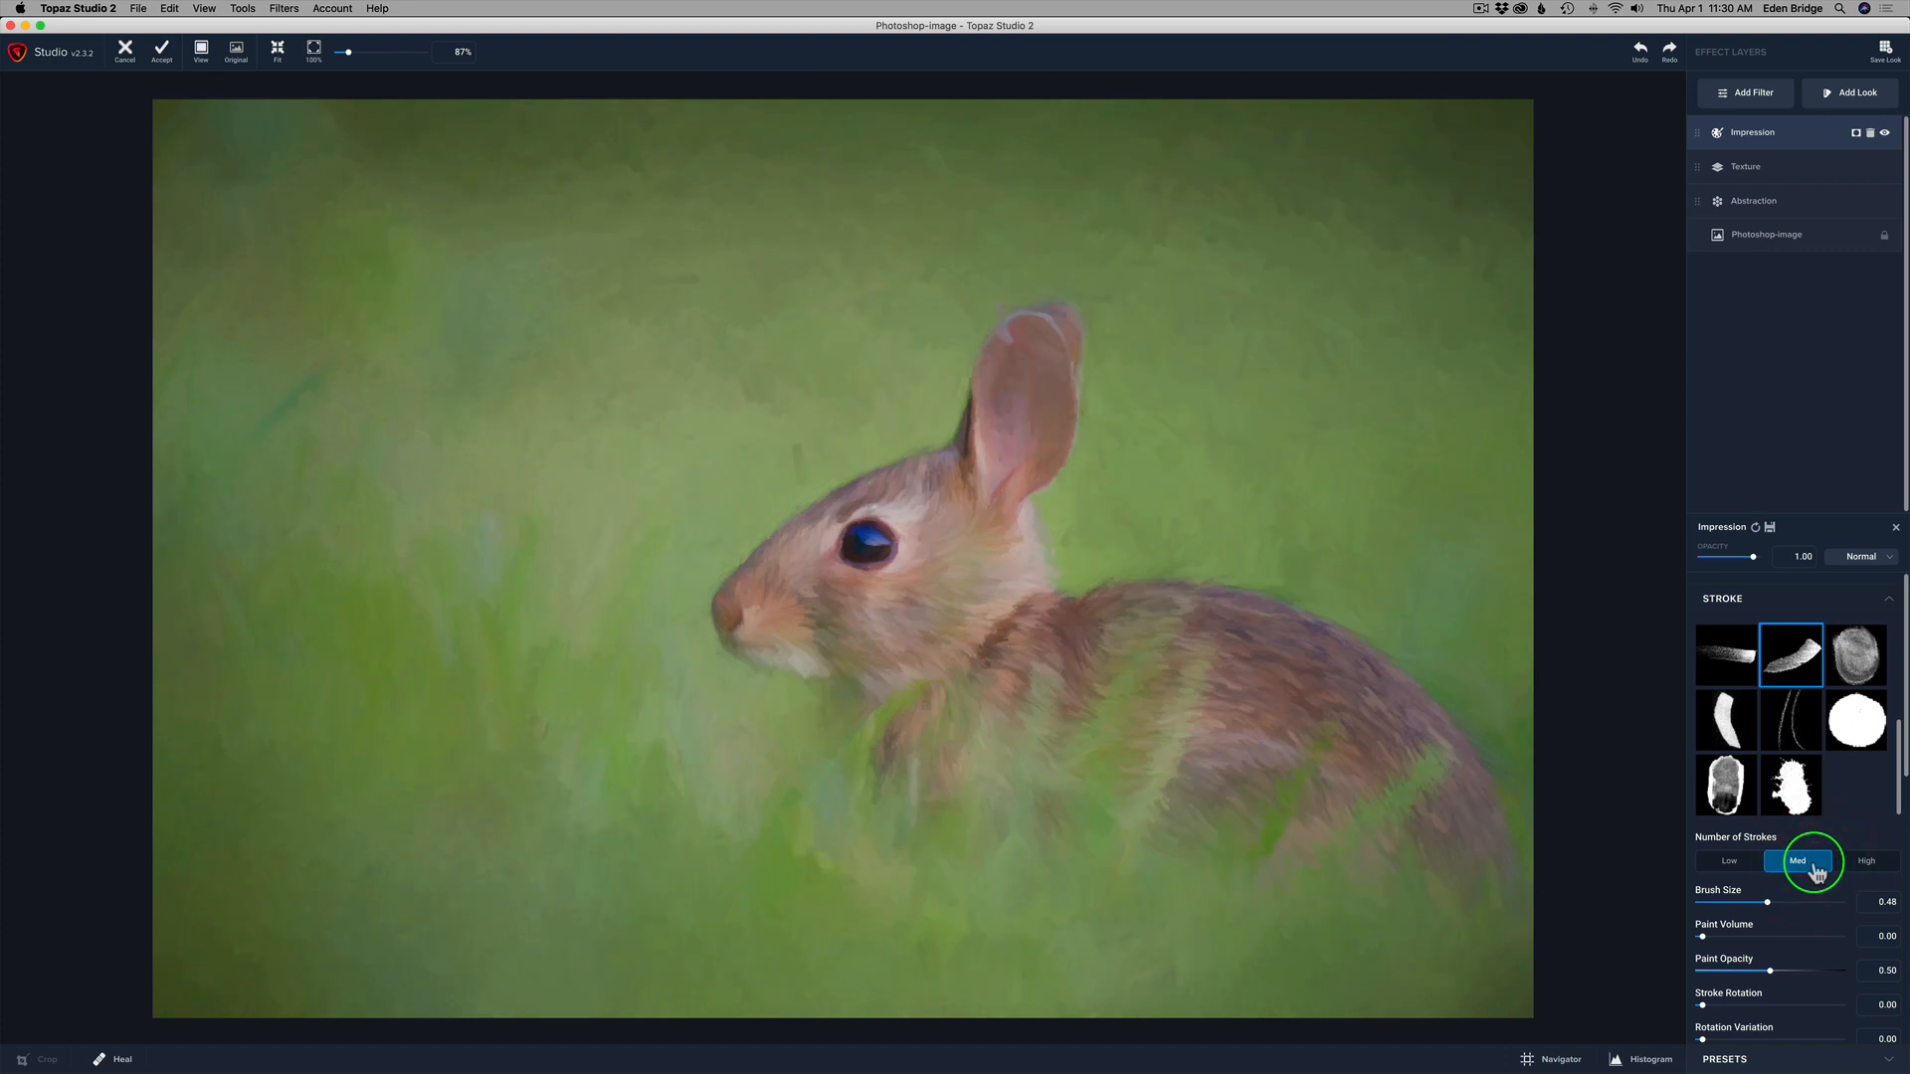
left_click(1858, 869)
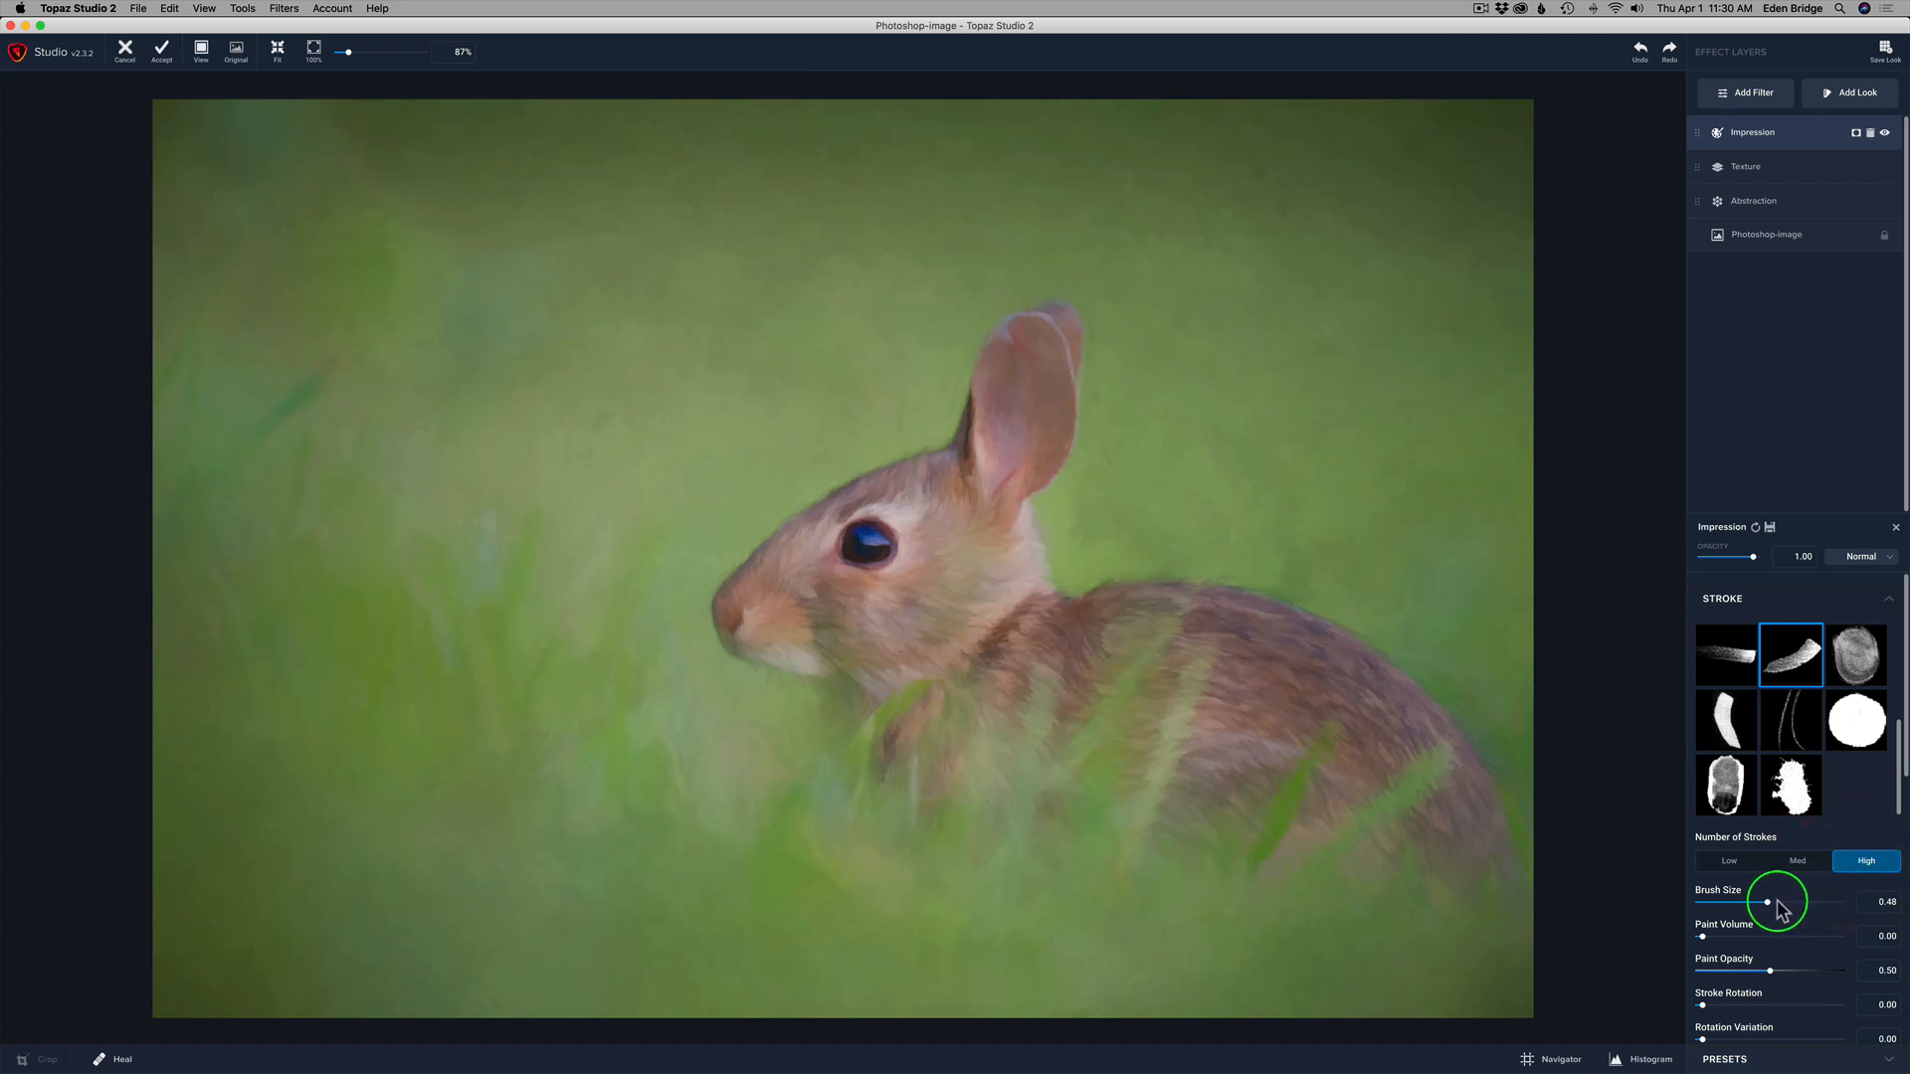
Set the Impression filter's Paint Volume to 0.11 and its Paint Opacity to 0.70.
scroll(1903, 761, "down", 5)
scroll(1902, 846, "down", 1)
left_click(1903, 852)
left_click_drag(1703, 716, 1736, 716)
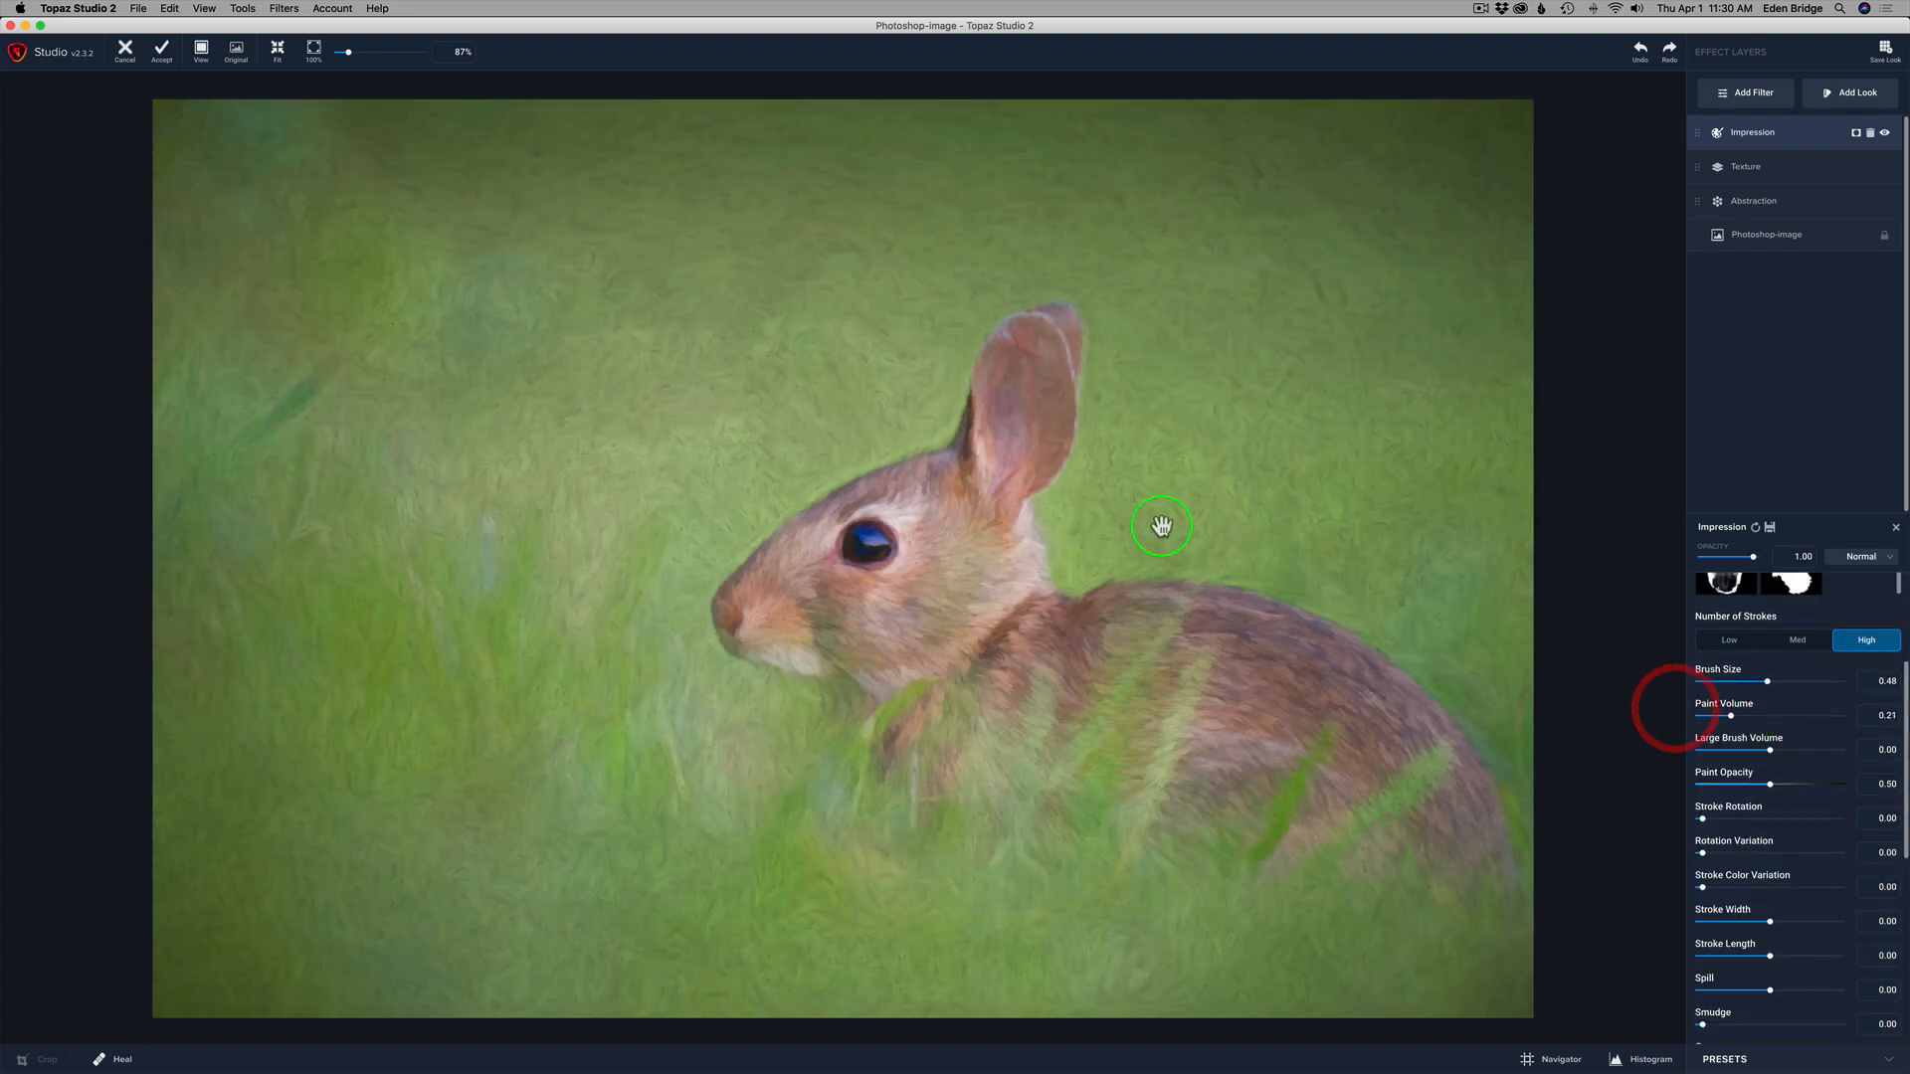
left_click_drag(1749, 714, 1716, 716)
left_click(1769, 748)
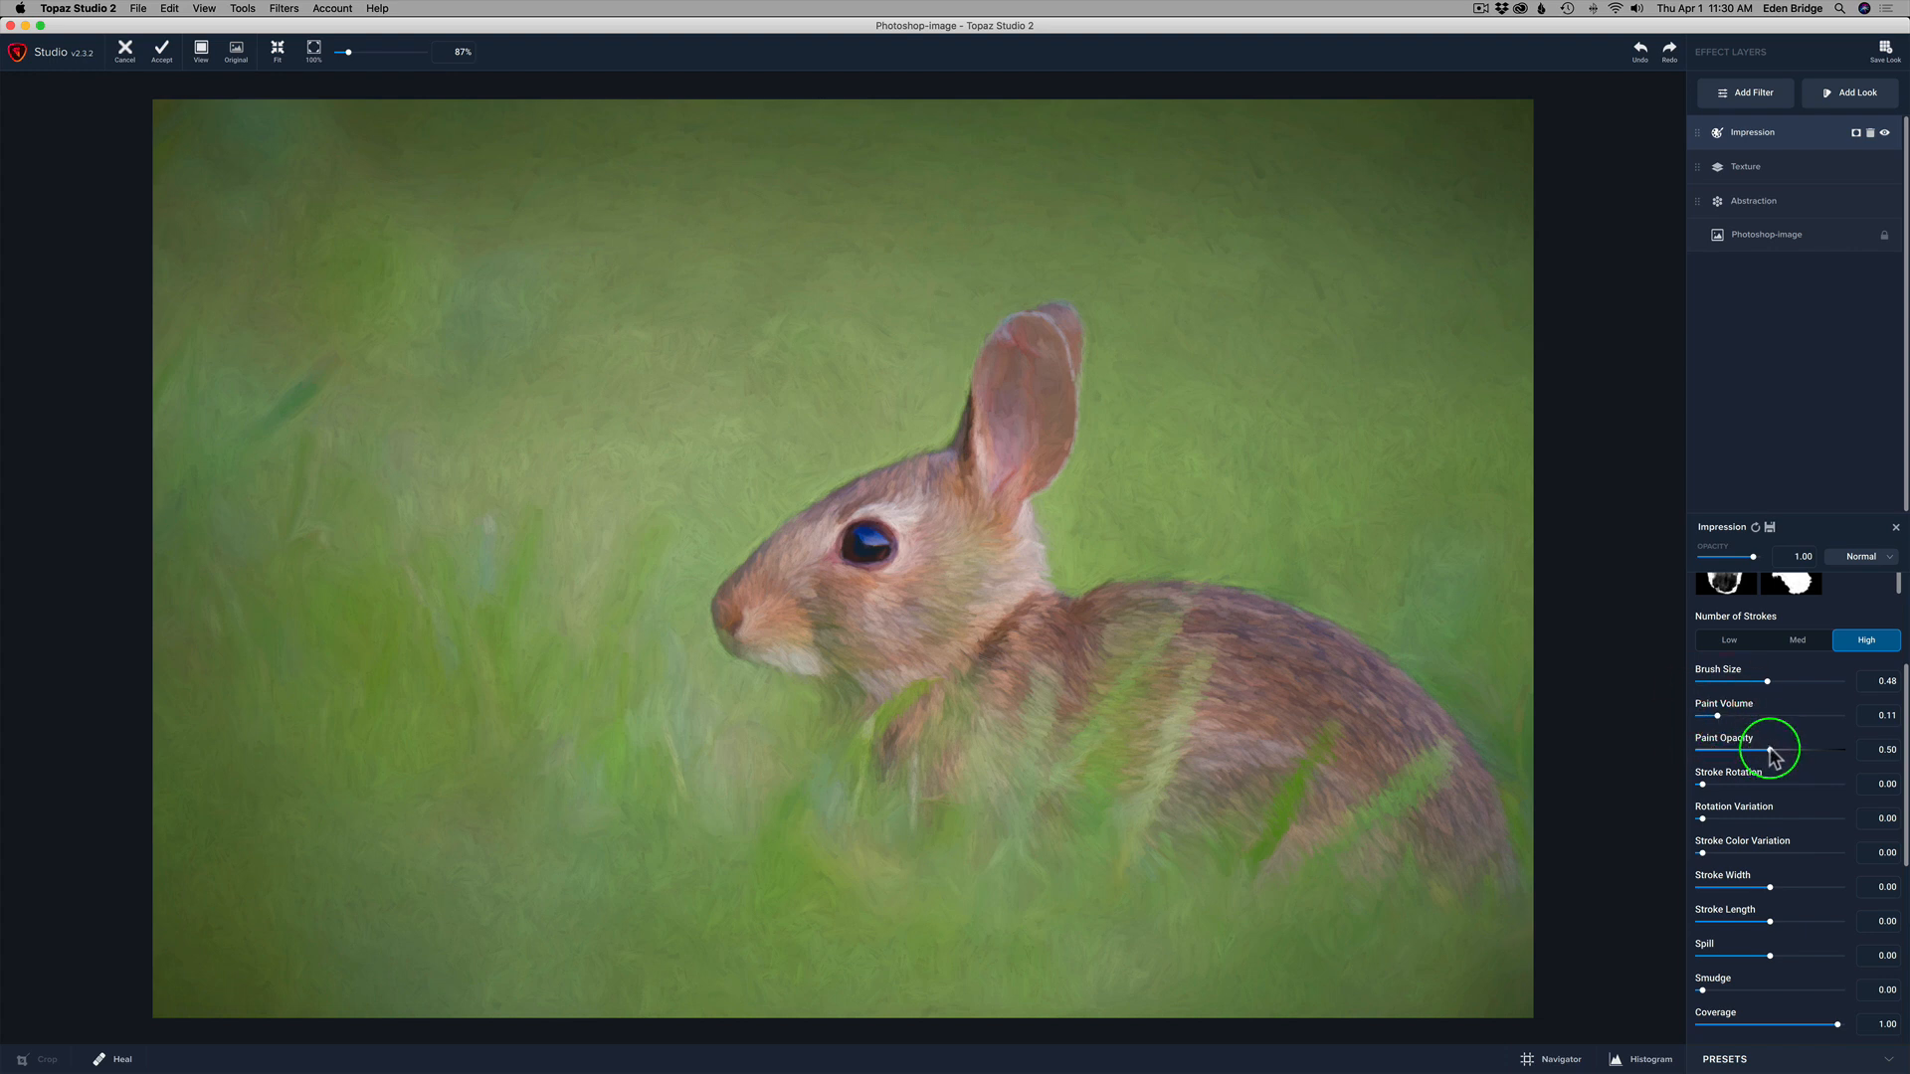
mouse_move(1770, 753)
left_mouse_down()
mouse_move(1821, 760)
mouse_move(1798, 758)
left_mouse_up()
Set the Impression filter's Stroke Width to -0.27 and its Stroke Length to 0.23.
left_click_drag(1905, 764, 1880, 823)
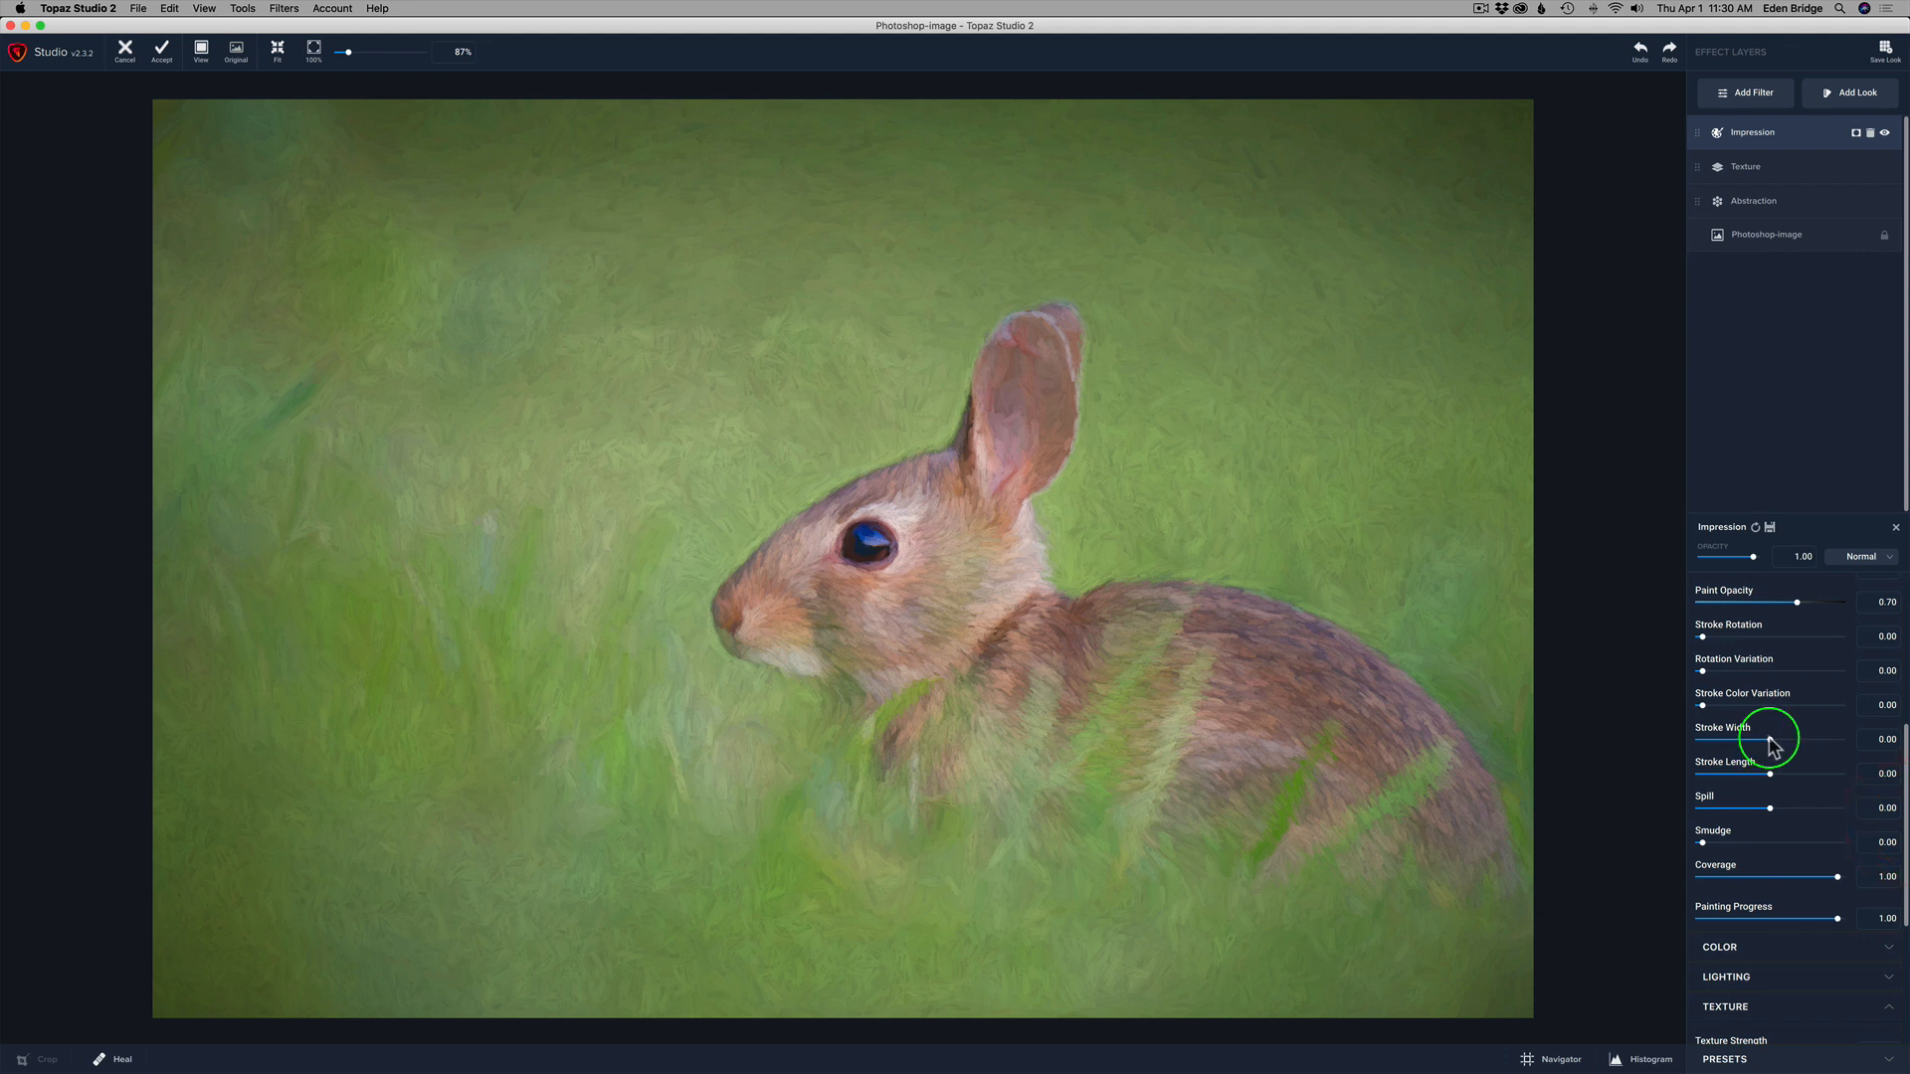
mouse_move(1768, 746)
left_mouse_down()
mouse_move(1726, 744)
mouse_move(1754, 741)
left_mouse_up()
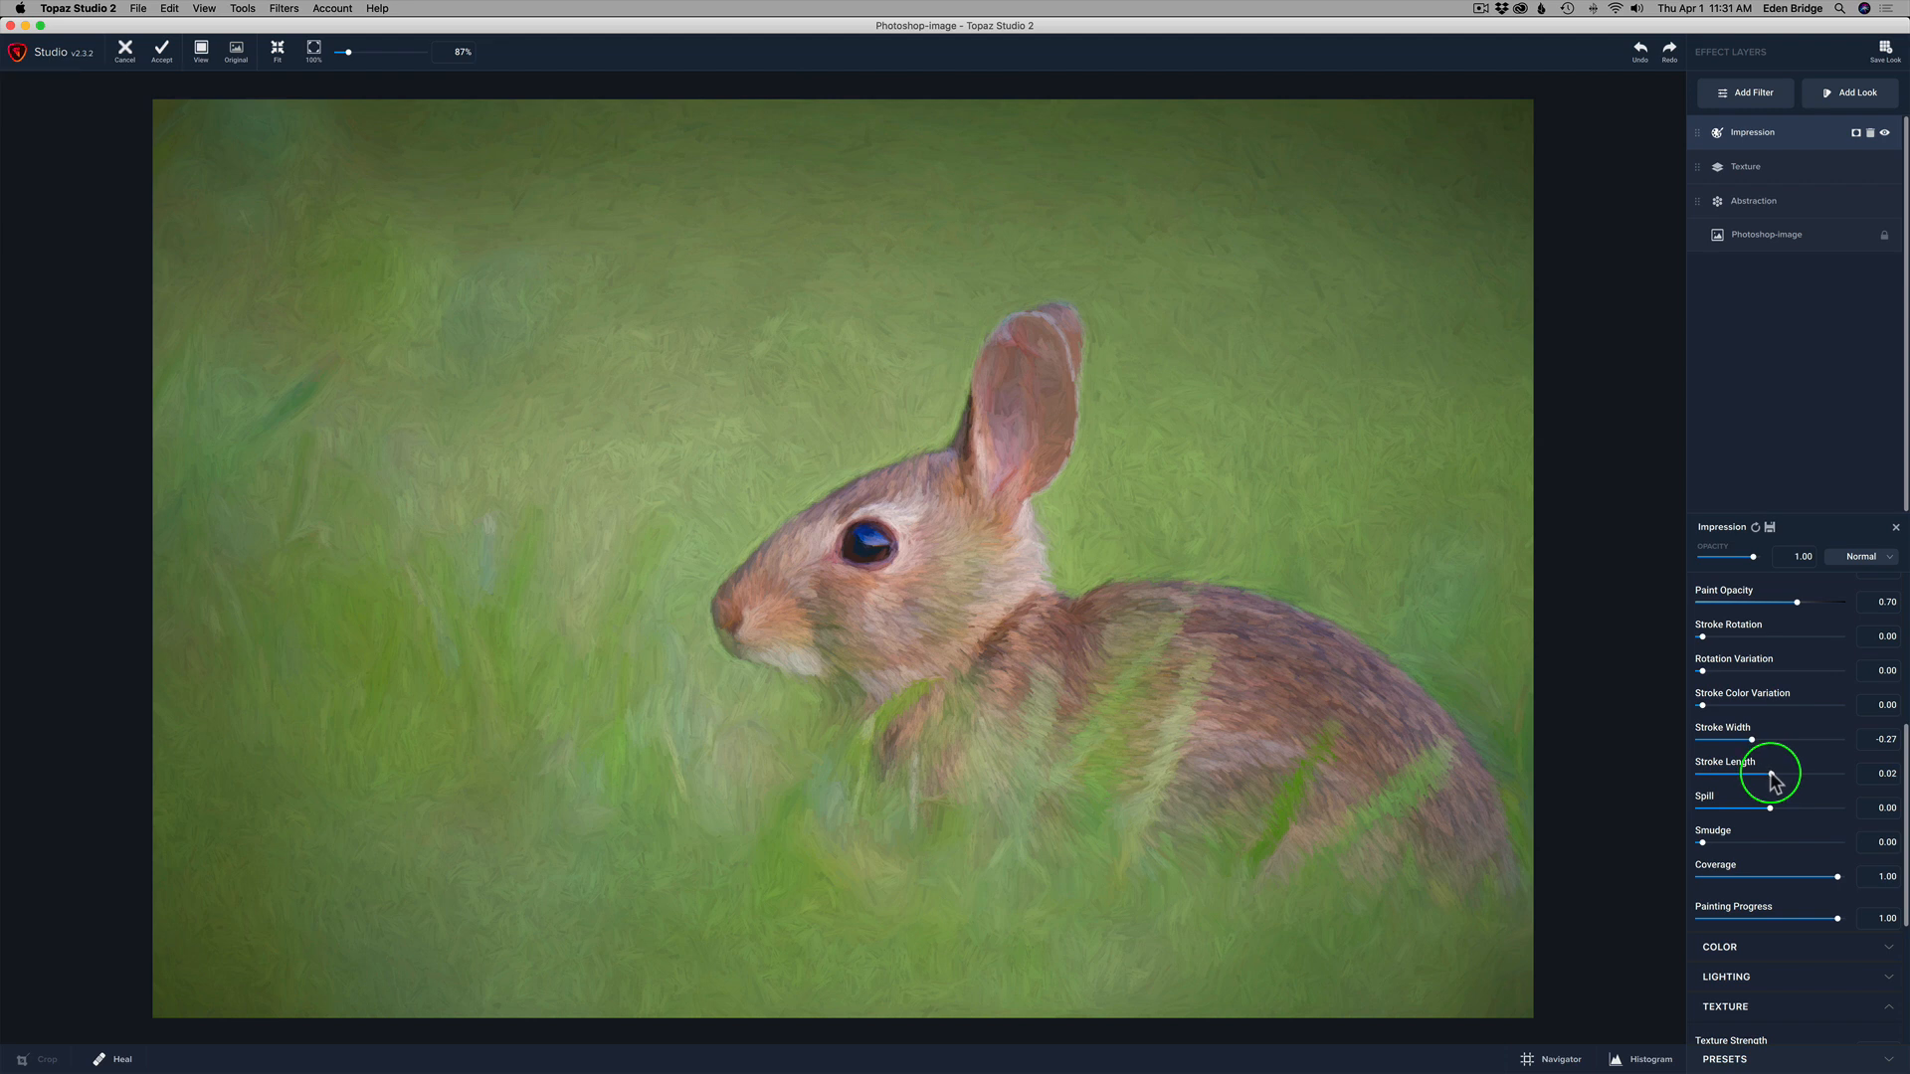
mouse_move(1769, 773)
left_mouse_down()
mouse_move(1833, 776)
mouse_move(1790, 774)
left_mouse_up()
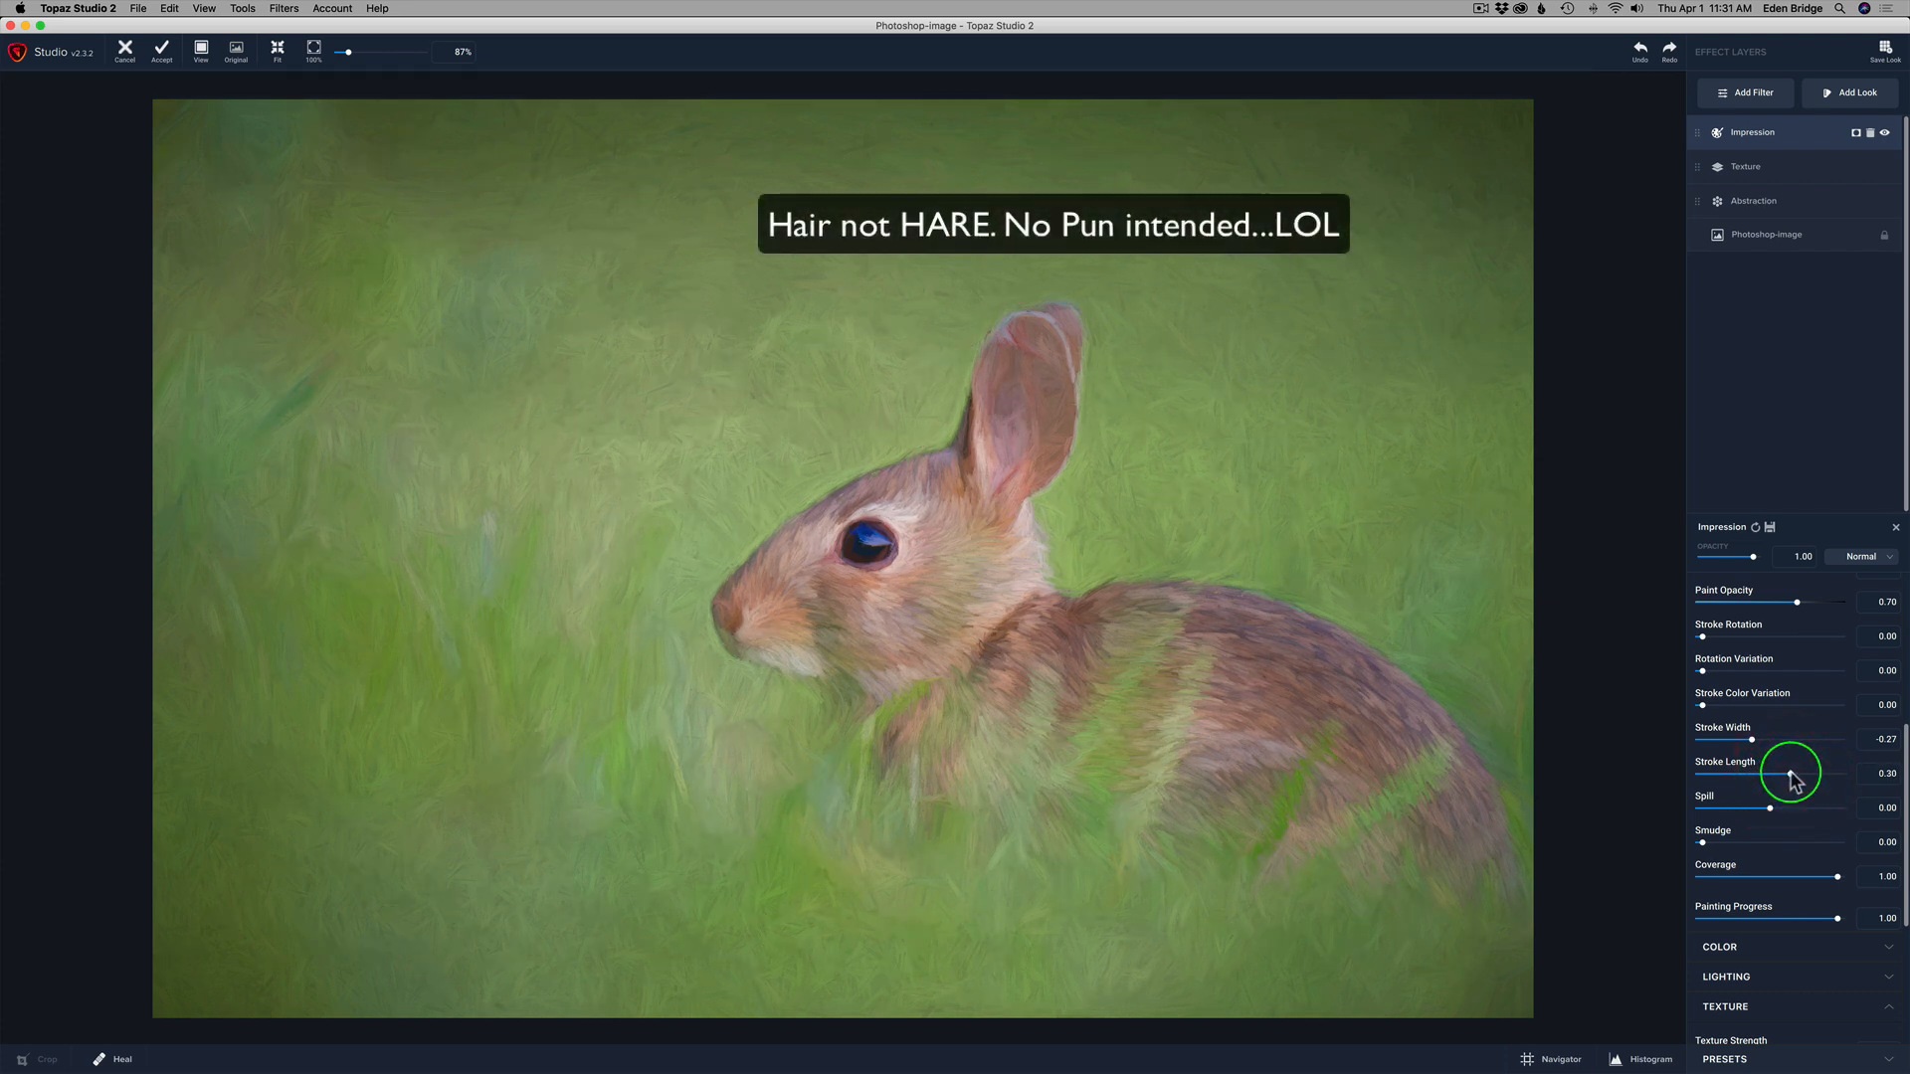
left_click_drag(1791, 775, 1783, 775)
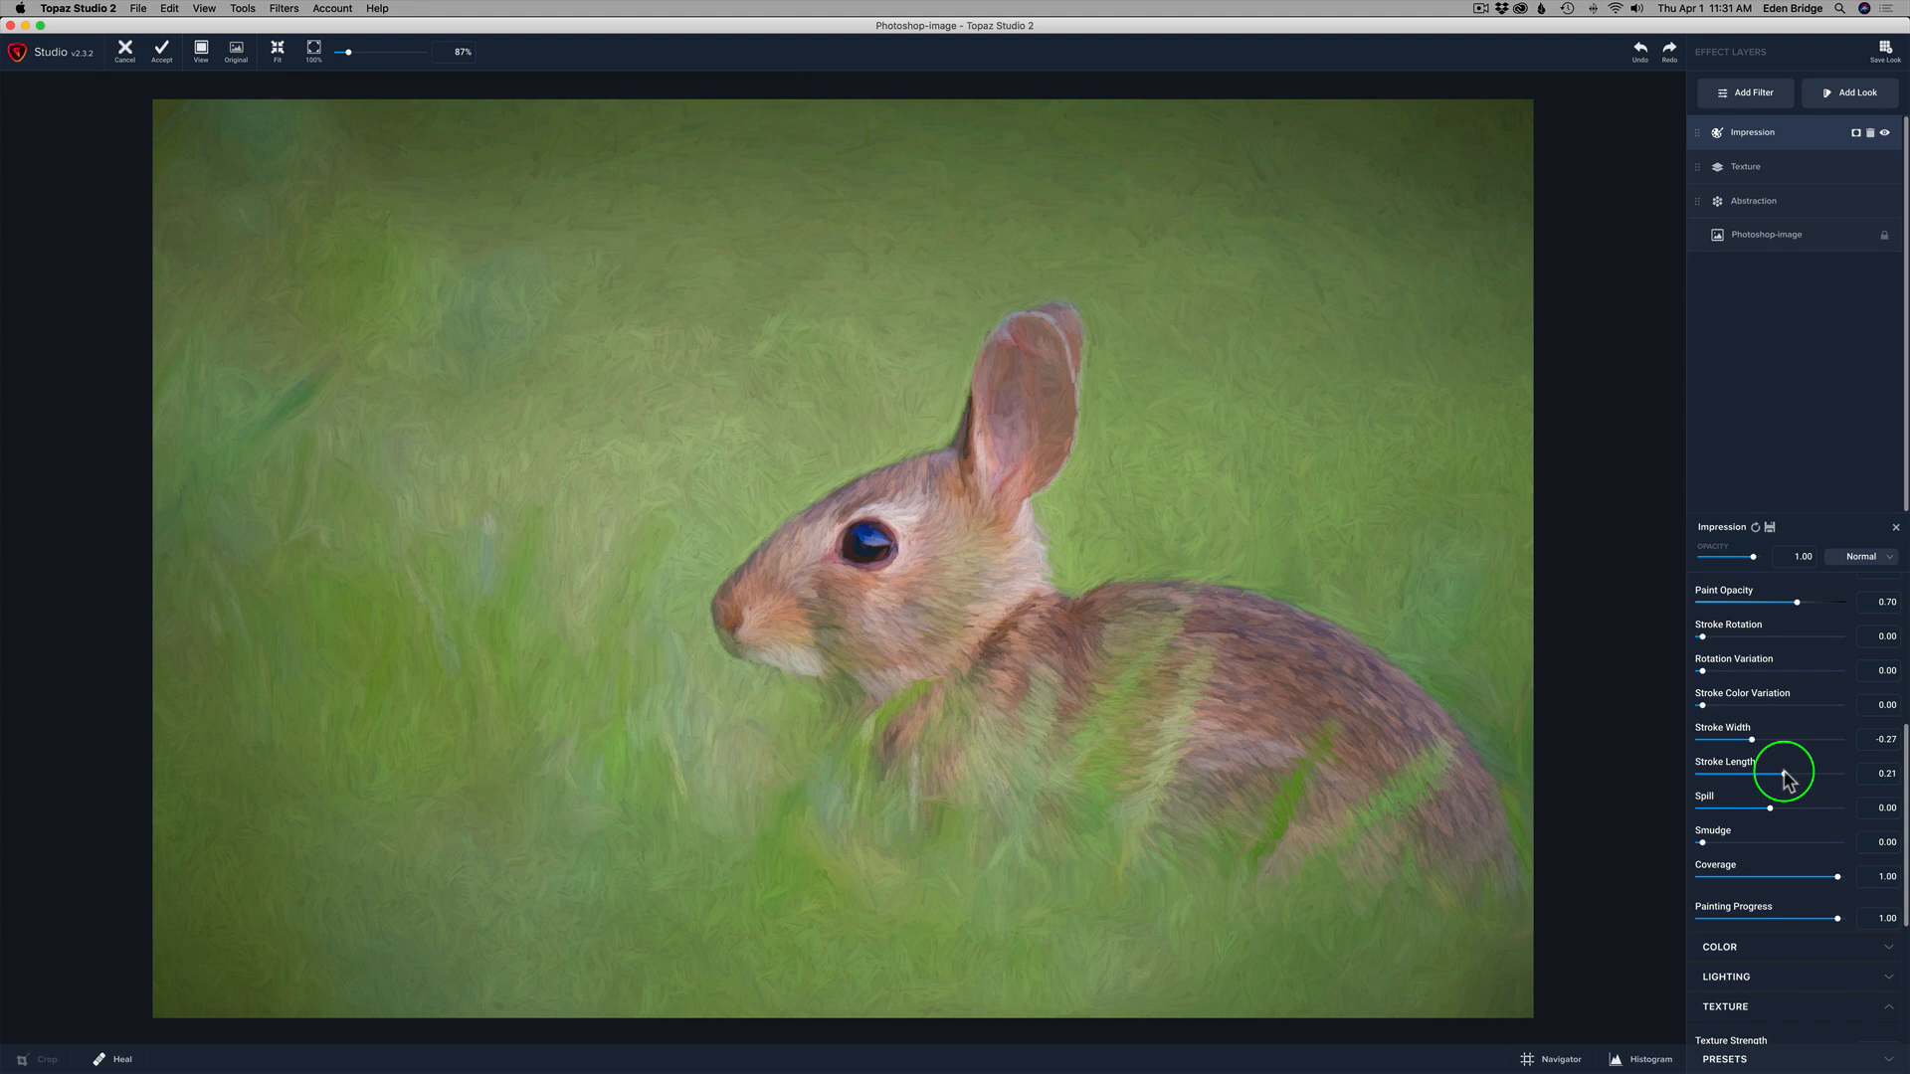
left_click_drag(1785, 775, 1788, 775)
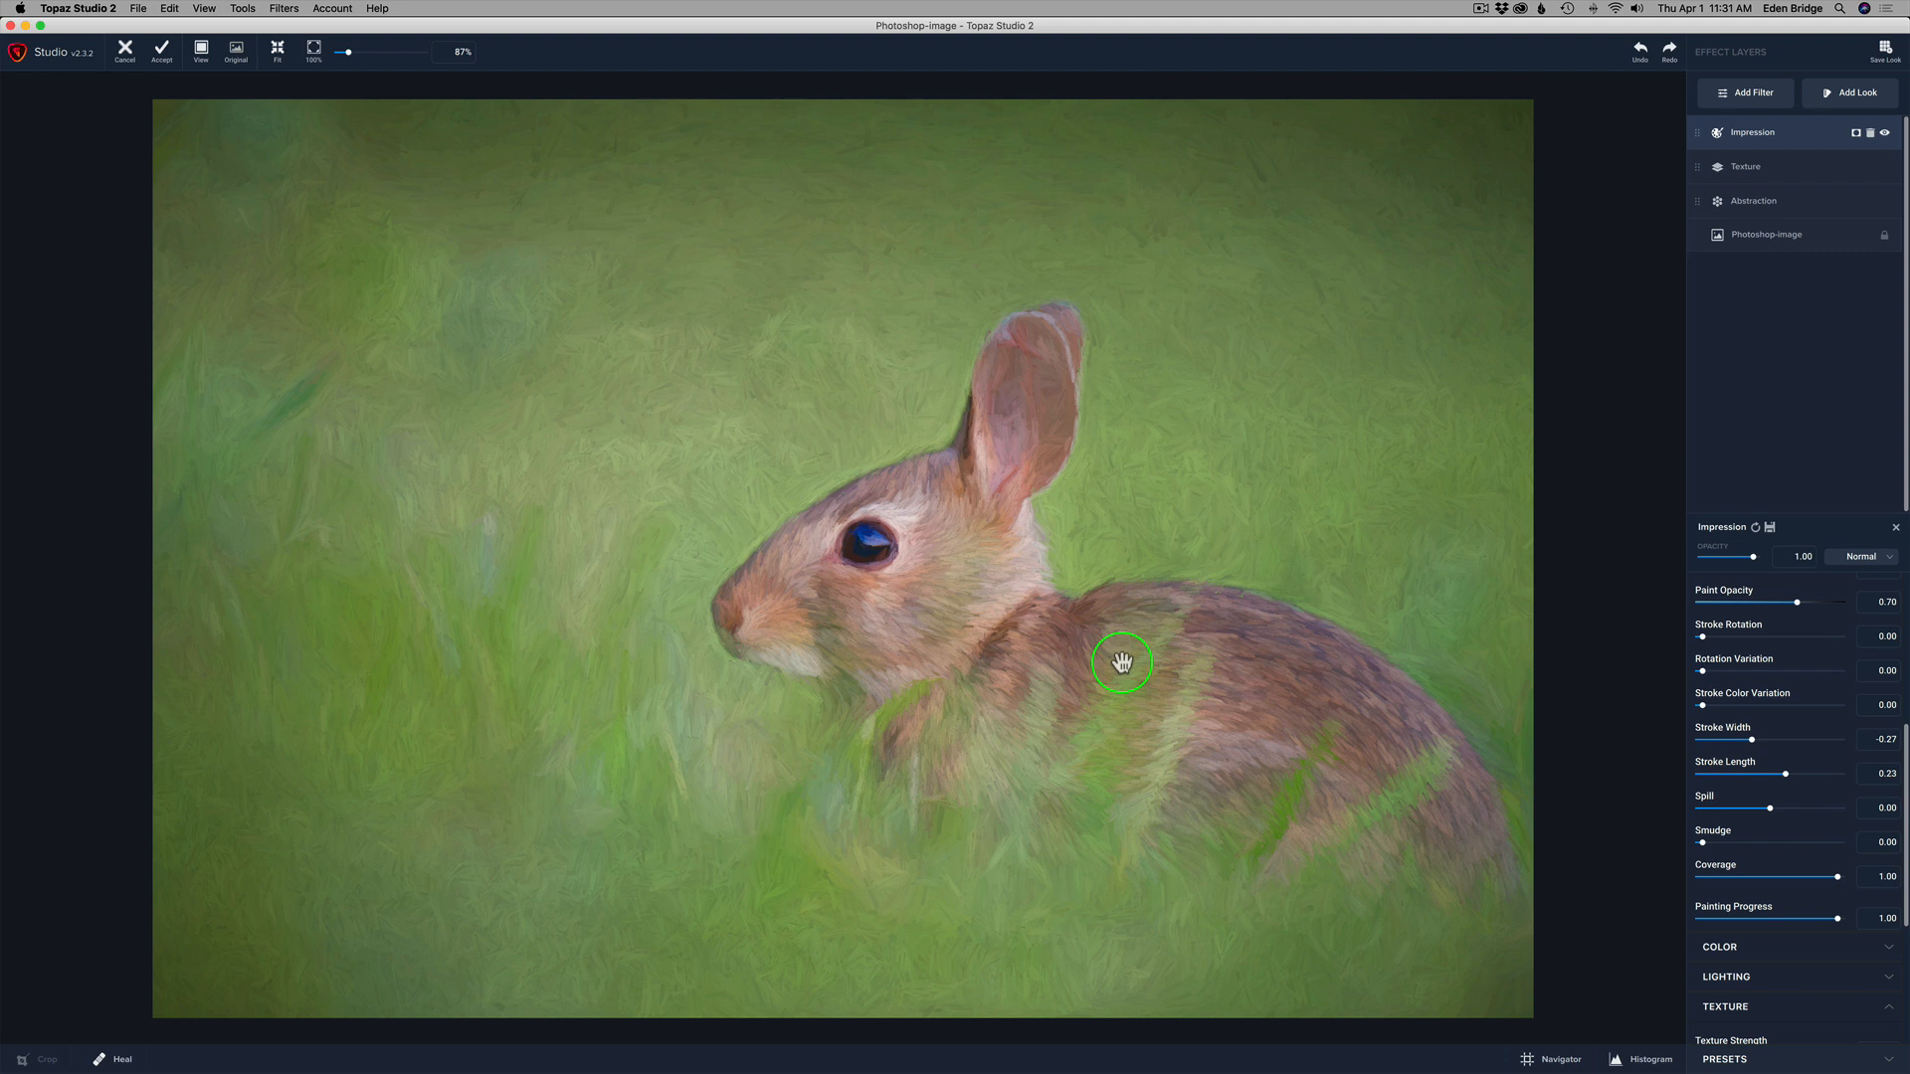
Add a mask to the Impression layer and invert it to black to hide the effect.
left_click(1856, 136)
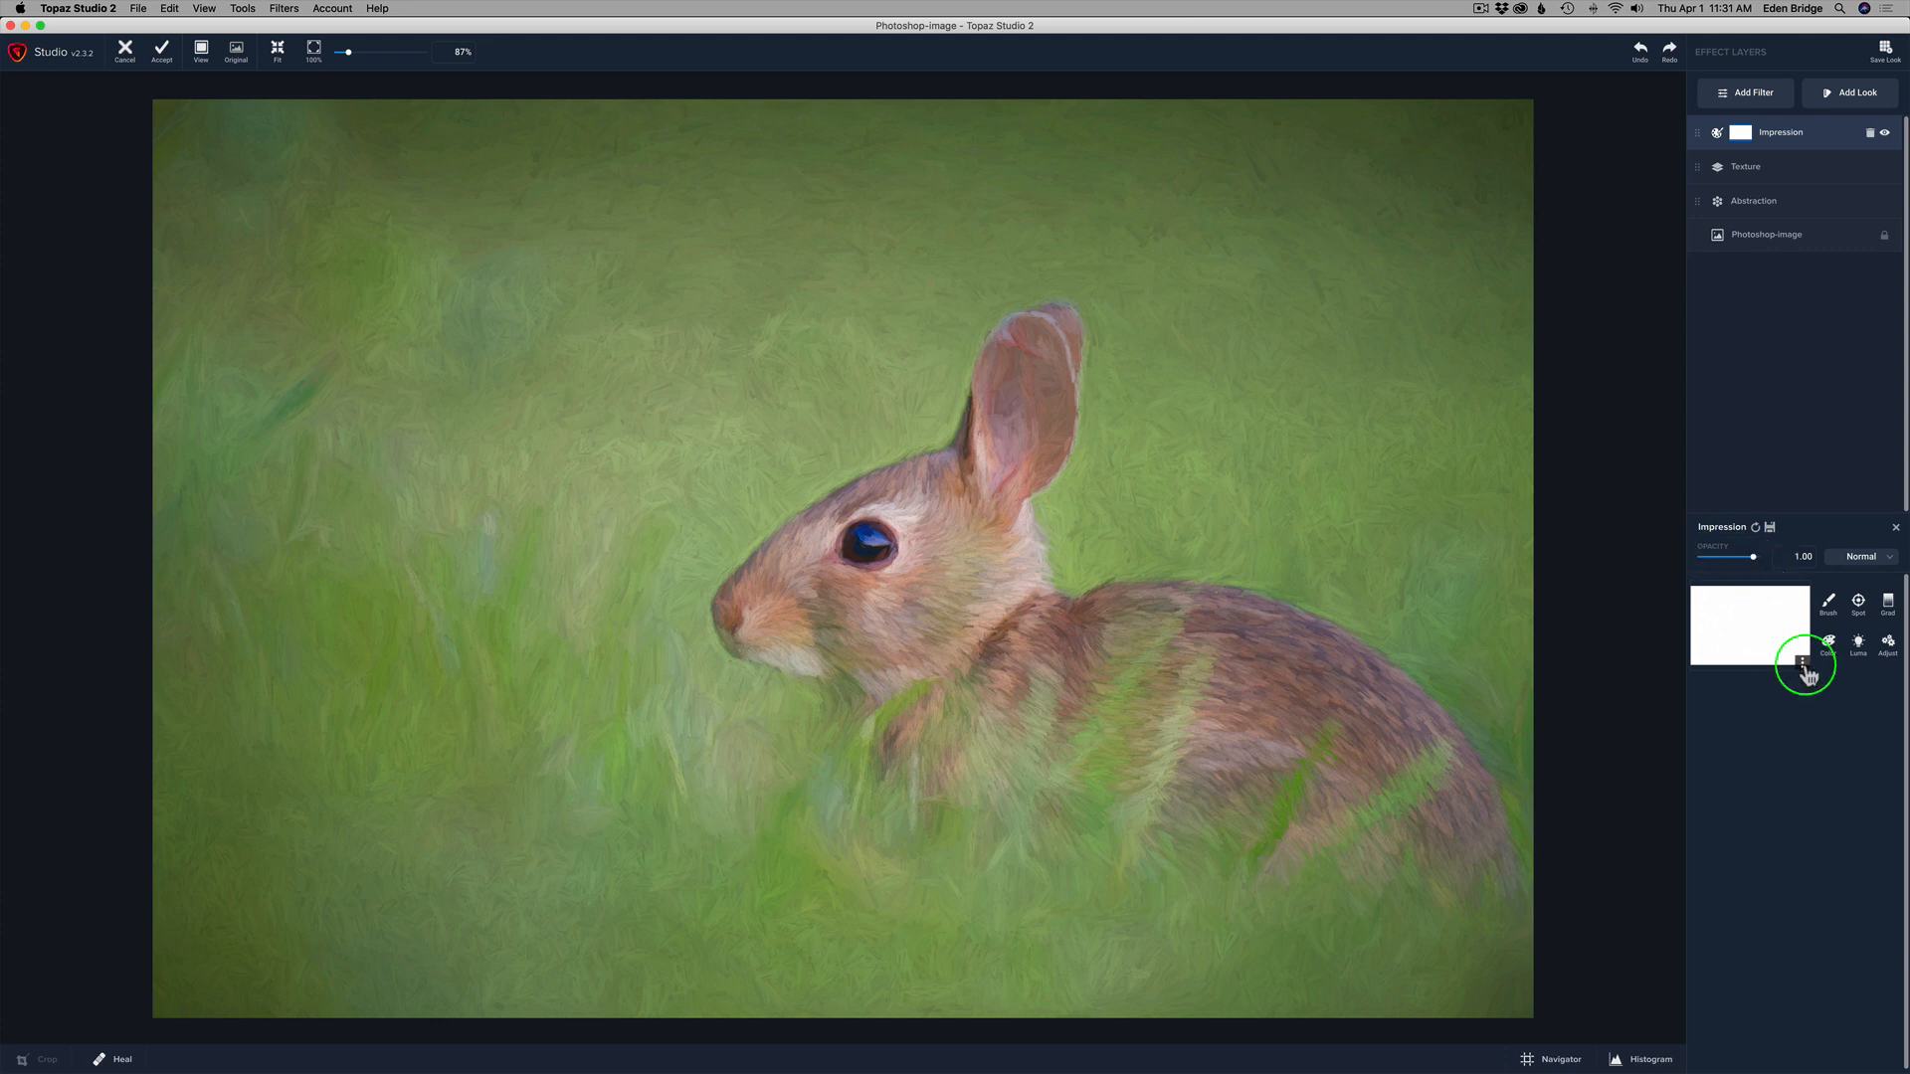
left_click(1802, 663)
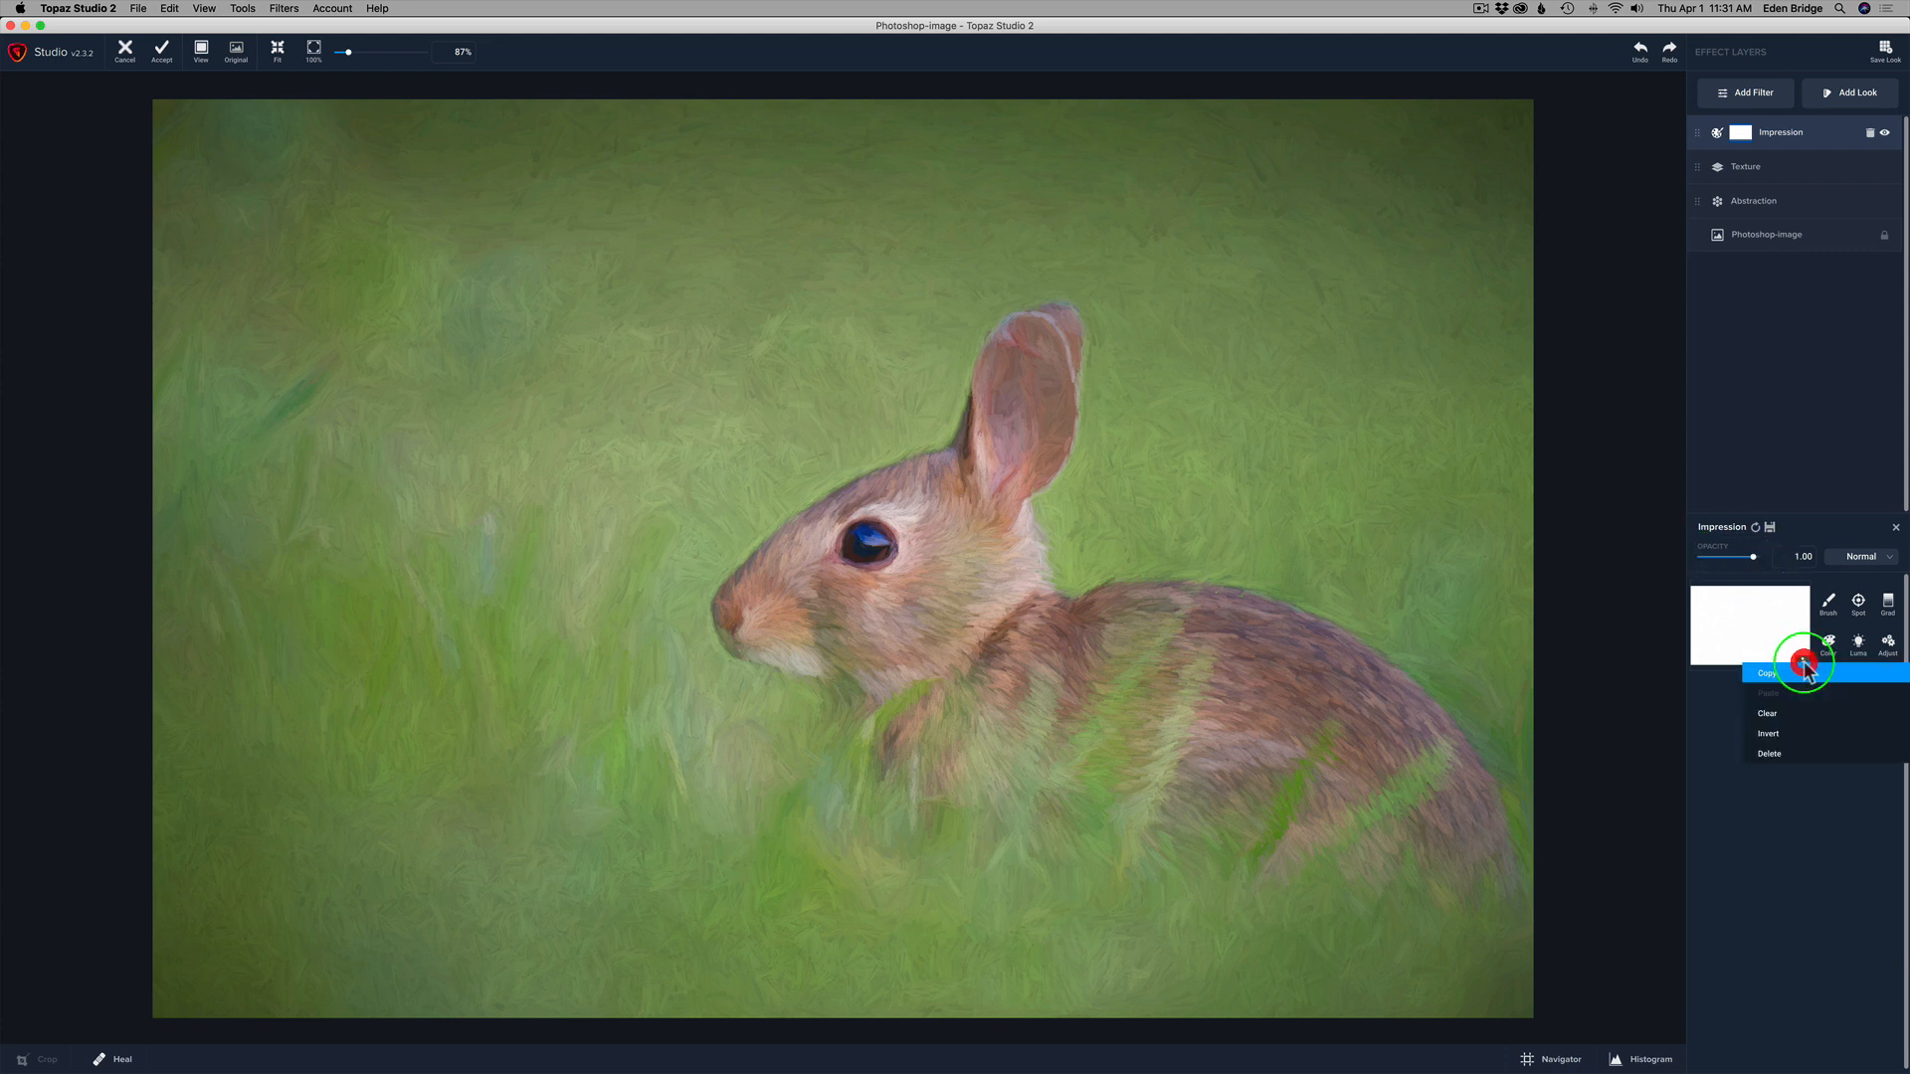
left_click(1800, 736)
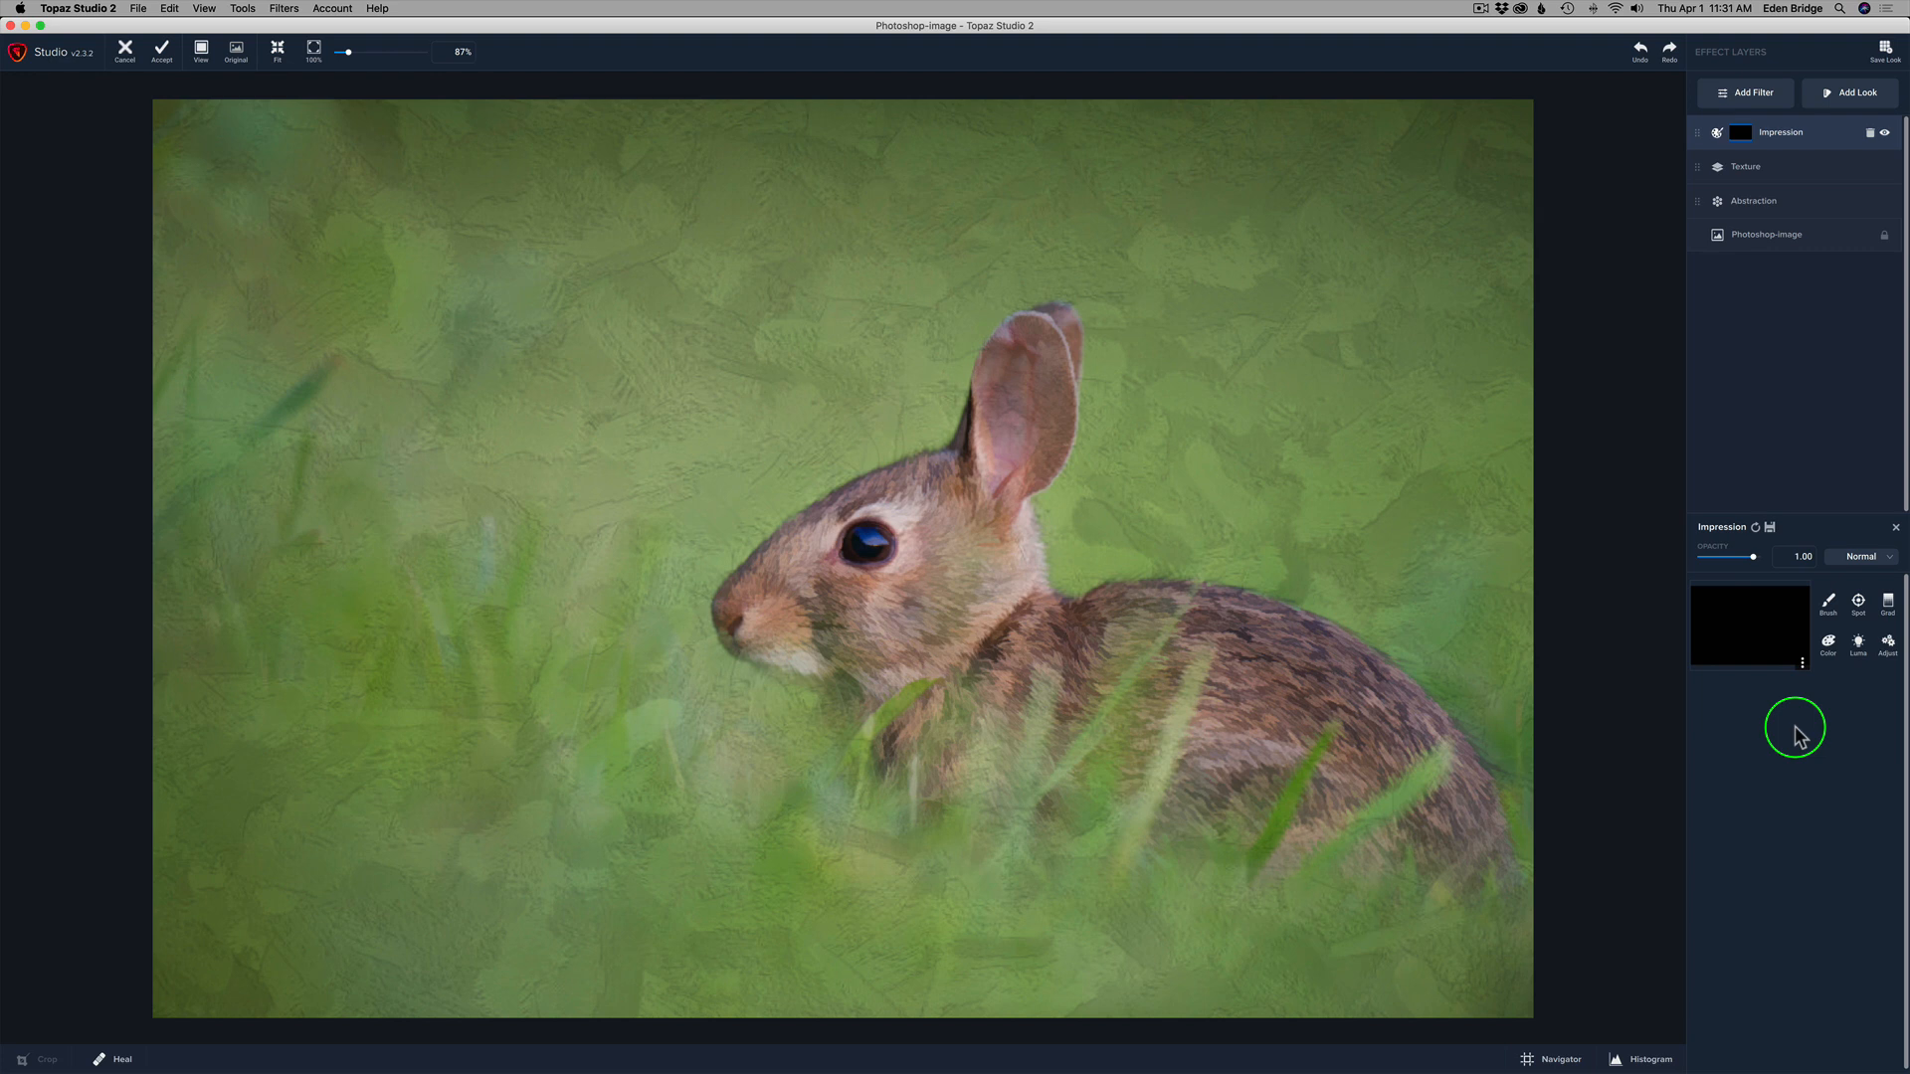
Set up the mask brush for the Impression mask with Transparency 1.00 and Radius 0.19.
left_click(1826, 601)
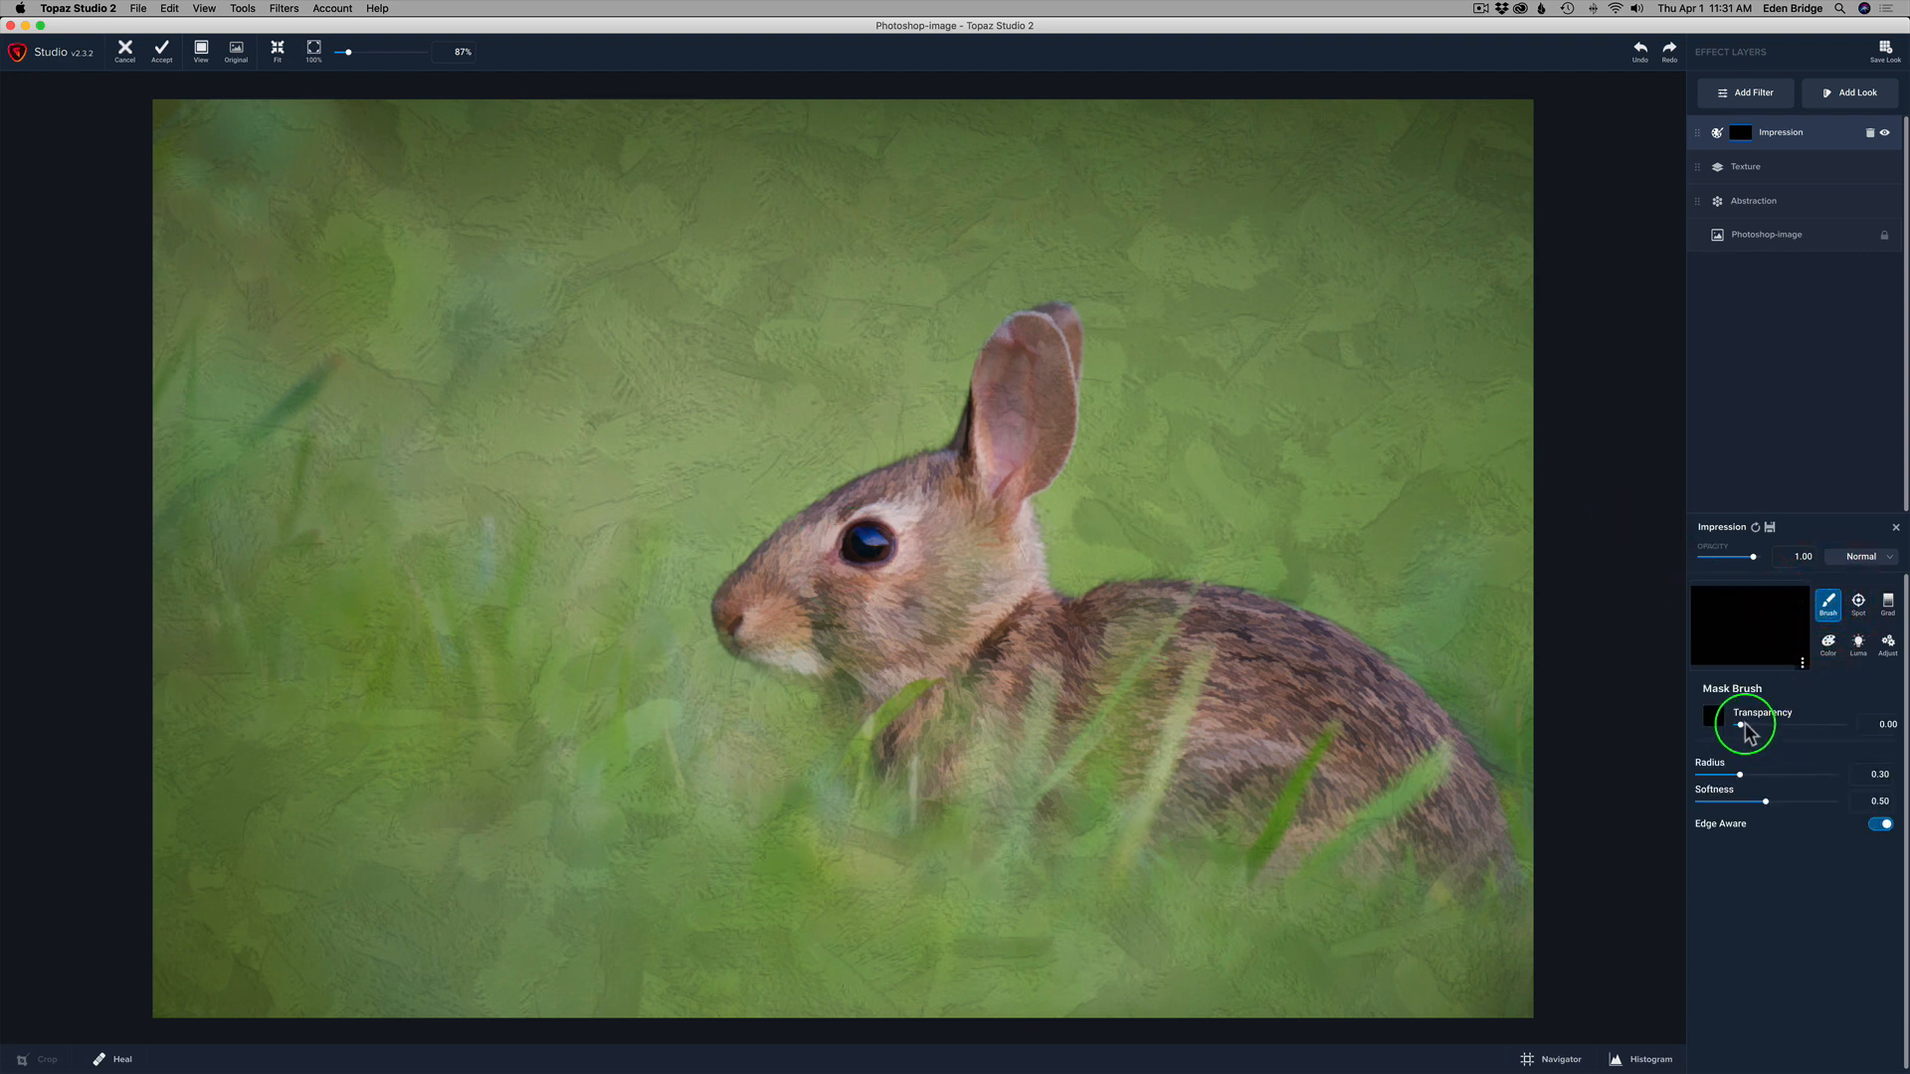
left_click_drag(1776, 733, 1863, 731)
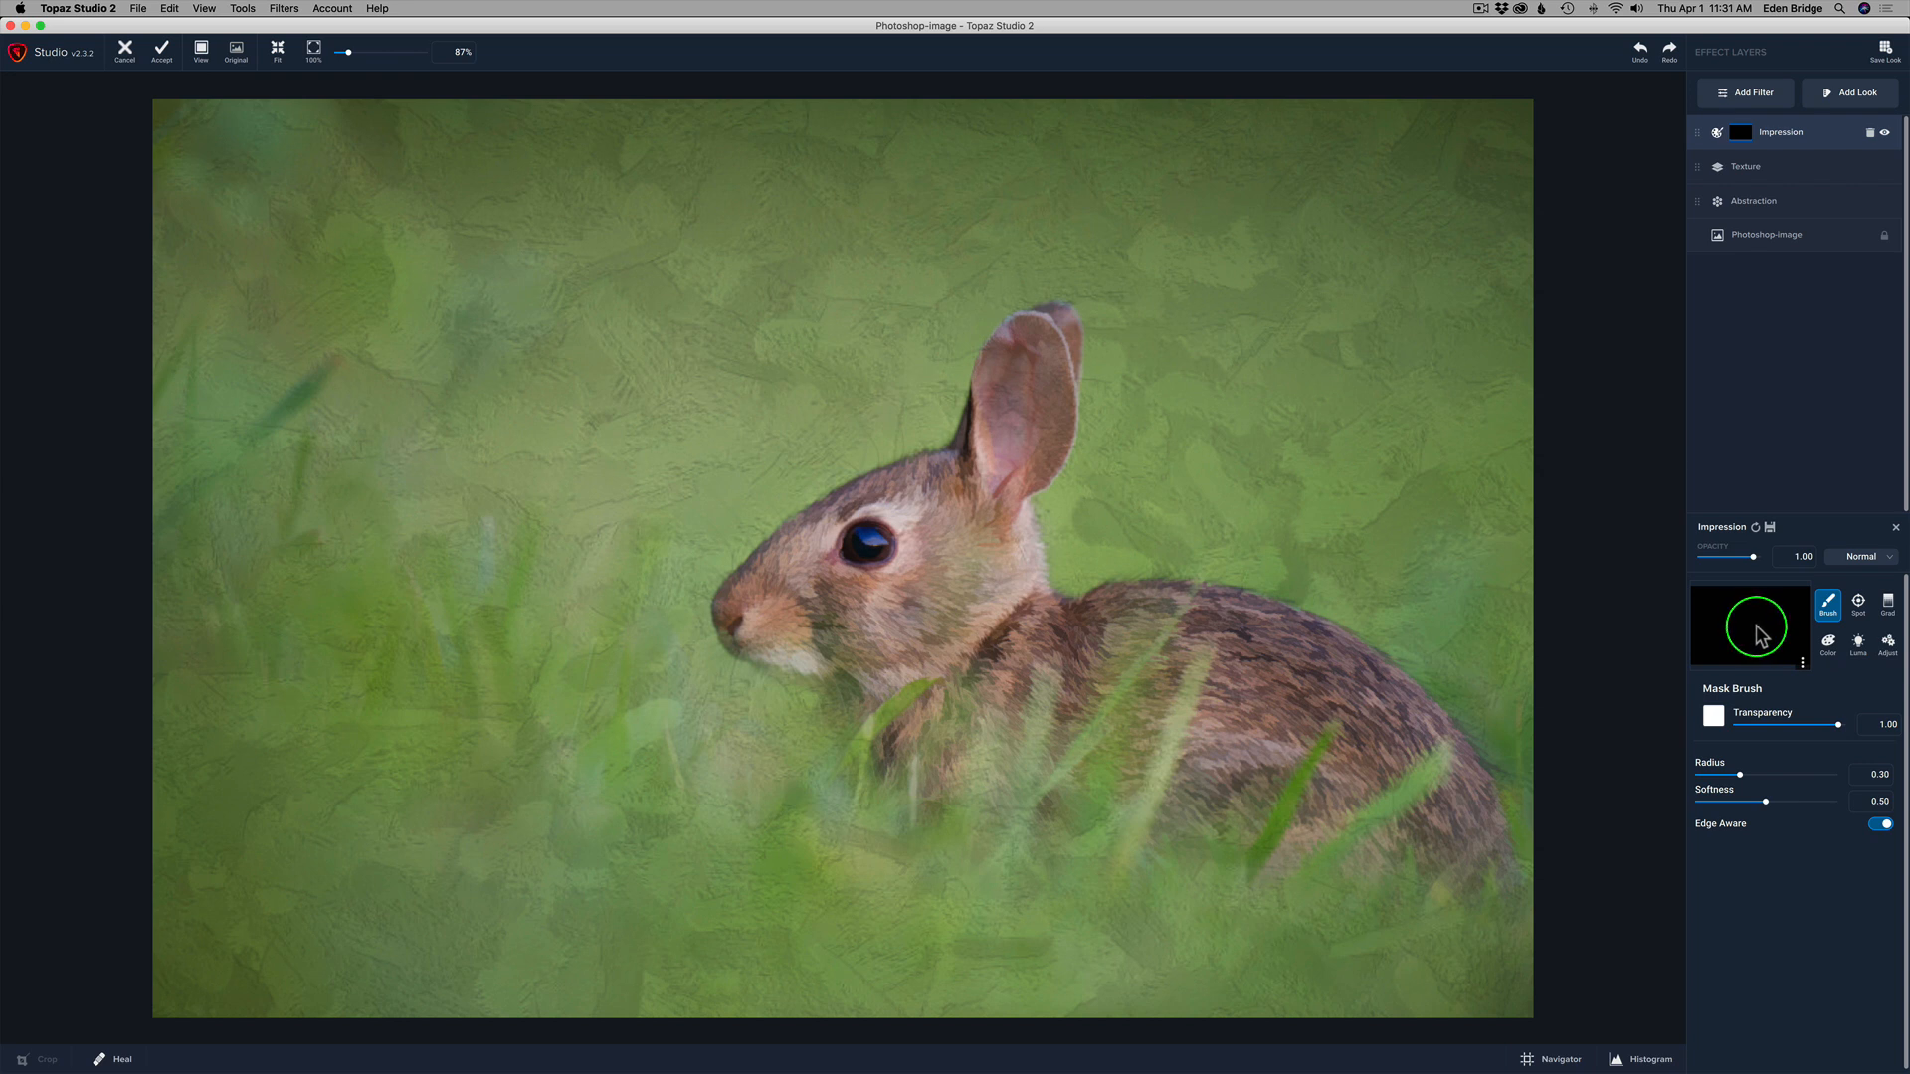
mouse_move(1836, 725)
left_mouse_down()
mouse_move(1760, 733)
mouse_move(1859, 720)
left_mouse_up()
left_click_drag(1739, 774, 1726, 773)
Paint the Impression effect back over the rabbit's ear, head and body, and compare the image with the layer off and on.
mouse_move(1038, 343)
left_mouse_down()
mouse_move(995, 414)
mouse_move(1001, 466)
mouse_move(1047, 330)
mouse_move(1005, 472)
mouse_move(1036, 408)
mouse_move(1029, 460)
mouse_move(995, 415)
mouse_move(934, 479)
mouse_move(793, 536)
mouse_move(735, 605)
mouse_move(761, 638)
mouse_move(876, 670)
mouse_move(988, 590)
mouse_move(874, 637)
mouse_move(800, 620)
mouse_move(803, 600)
mouse_move(833, 571)
mouse_move(857, 593)
mouse_move(998, 553)
mouse_move(1009, 589)
mouse_move(985, 537)
mouse_move(939, 538)
mouse_move(933, 519)
mouse_move(1000, 577)
left_mouse_up()
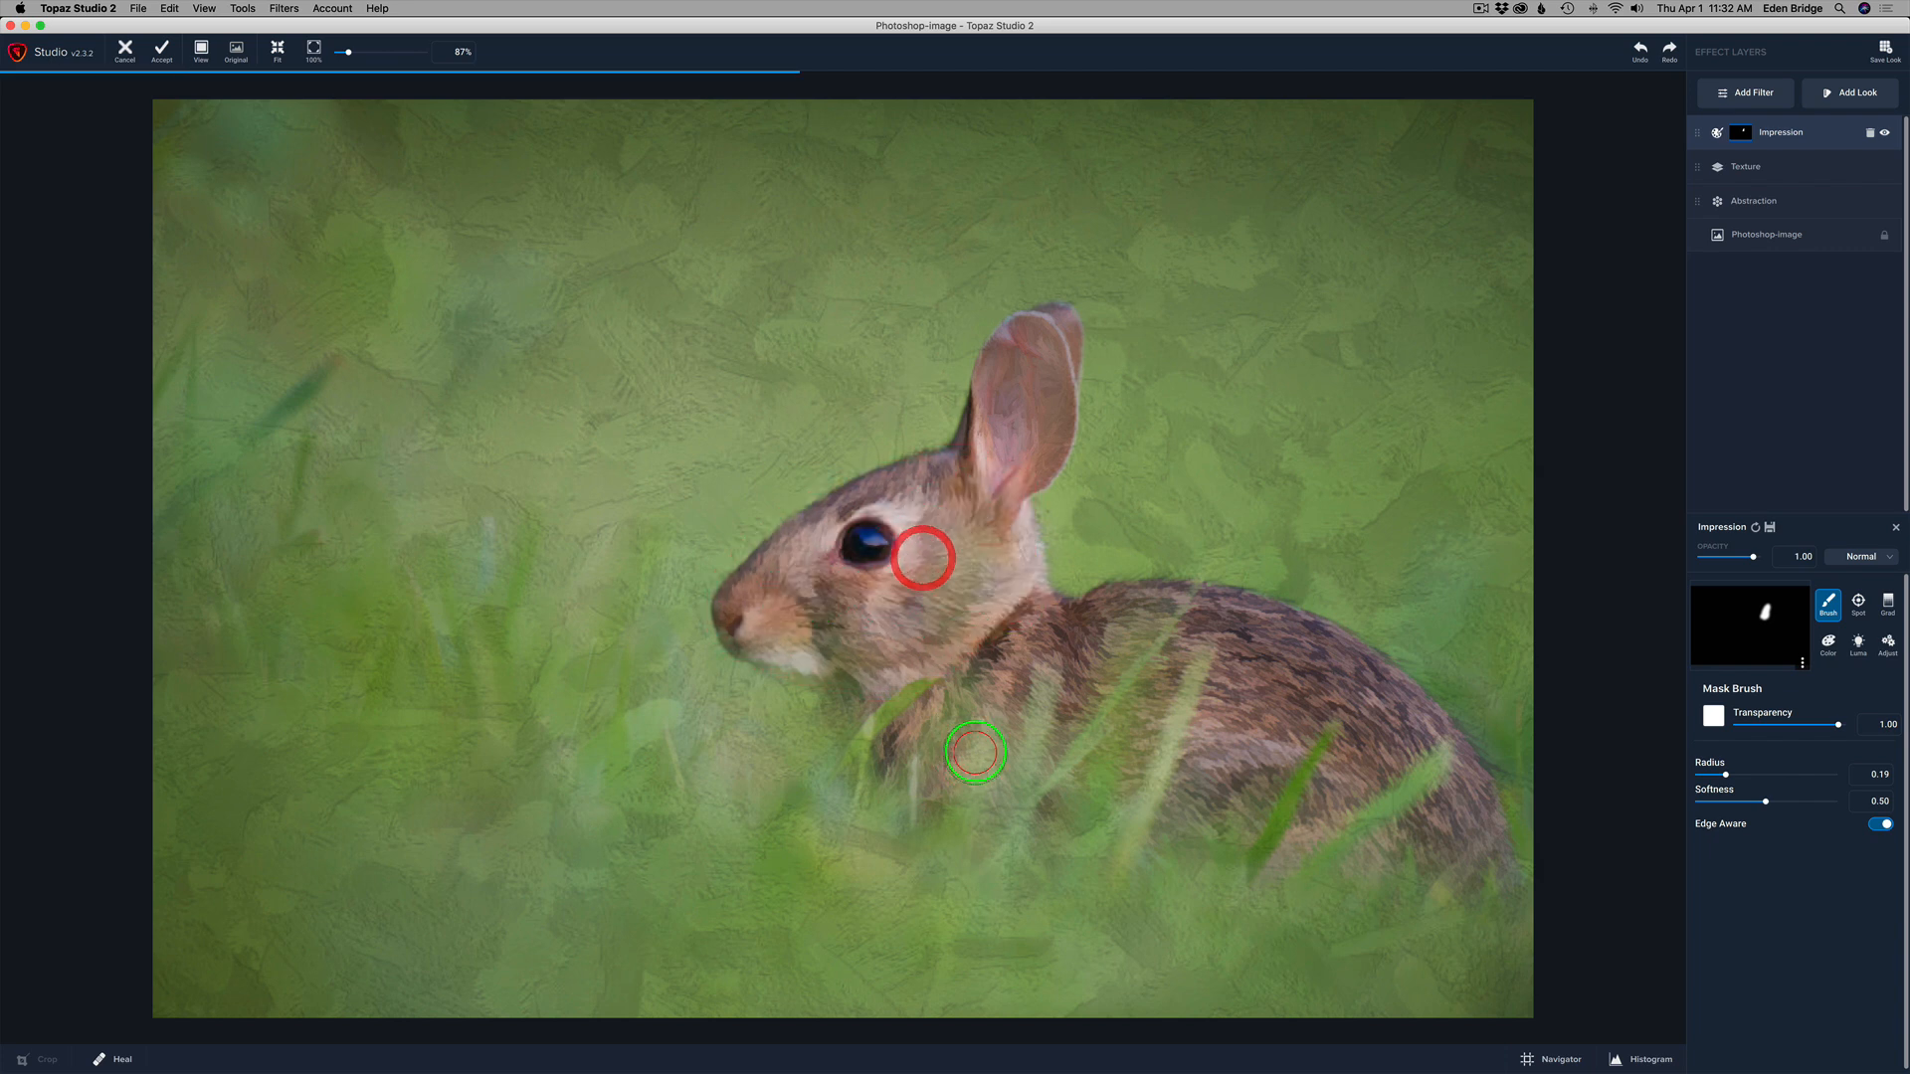
mouse_move(893, 767)
left_mouse_down()
mouse_move(1026, 618)
mouse_move(972, 740)
mouse_move(972, 769)
mouse_move(997, 742)
mouse_move(990, 775)
mouse_move(1105, 657)
mouse_move(1069, 700)
mouse_move(1116, 614)
mouse_move(1045, 649)
mouse_move(1155, 595)
left_mouse_up()
left_click_drag(1022, 689, 1065, 630)
mouse_move(1094, 781)
left_mouse_down()
mouse_move(1168, 661)
mouse_move(1230, 628)
mouse_move(1225, 605)
mouse_move(1242, 677)
mouse_move(1193, 780)
mouse_move(1254, 731)
mouse_move(1236, 789)
mouse_move(1293, 632)
mouse_move(1316, 674)
mouse_move(1313, 648)
mouse_move(1304, 703)
mouse_move(1364, 682)
mouse_move(1344, 775)
mouse_move(1386, 703)
left_mouse_up()
mouse_move(1437, 825)
left_mouse_down()
mouse_move(1442, 834)
mouse_move(1464, 792)
mouse_move(1481, 860)
mouse_move(1441, 808)
left_mouse_up()
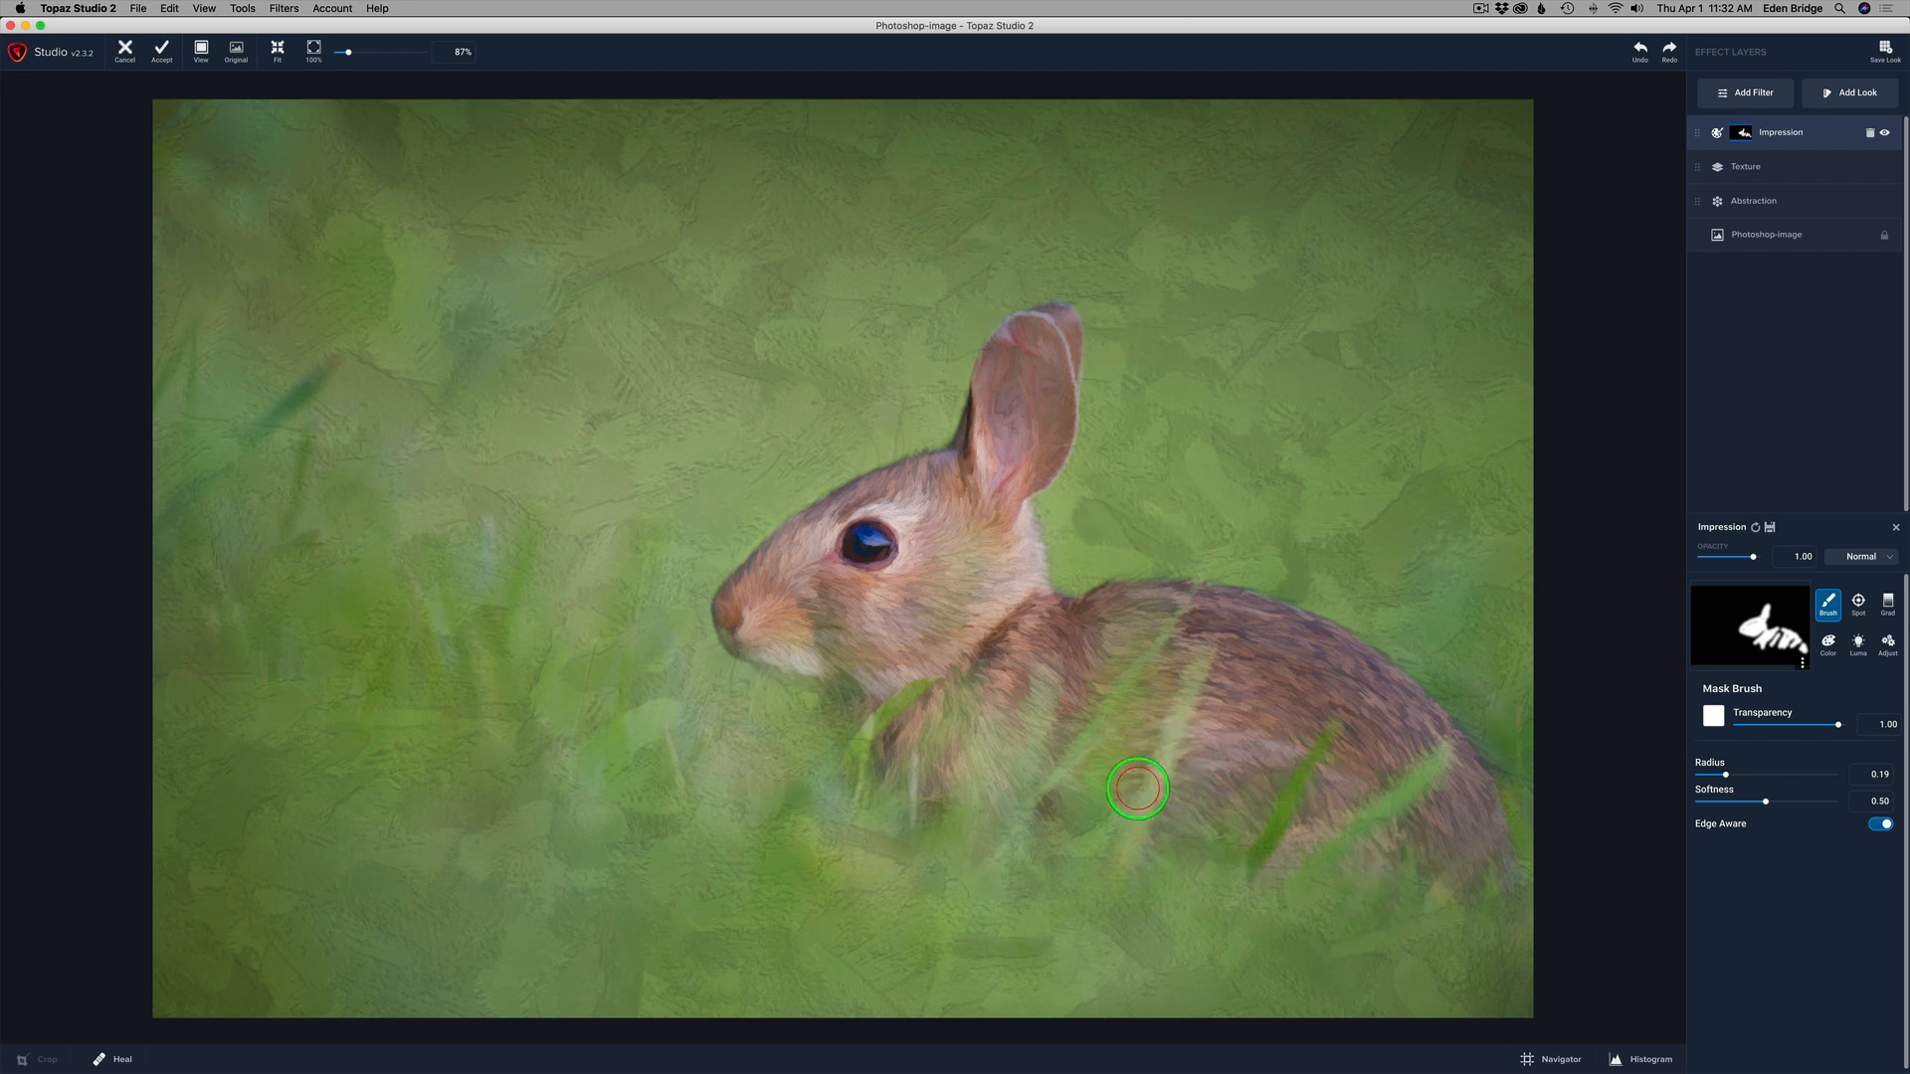
mouse_move(808, 566)
left_mouse_down()
mouse_move(934, 510)
mouse_move(819, 553)
mouse_move(911, 526)
mouse_move(860, 567)
mouse_move(944, 525)
mouse_move(813, 600)
mouse_move(950, 521)
mouse_move(865, 538)
mouse_move(923, 504)
mouse_move(840, 566)
mouse_move(819, 609)
mouse_move(800, 582)
mouse_move(821, 630)
mouse_move(871, 631)
mouse_move(898, 629)
mouse_move(950, 557)
left_mouse_up()
left_click(1885, 136)
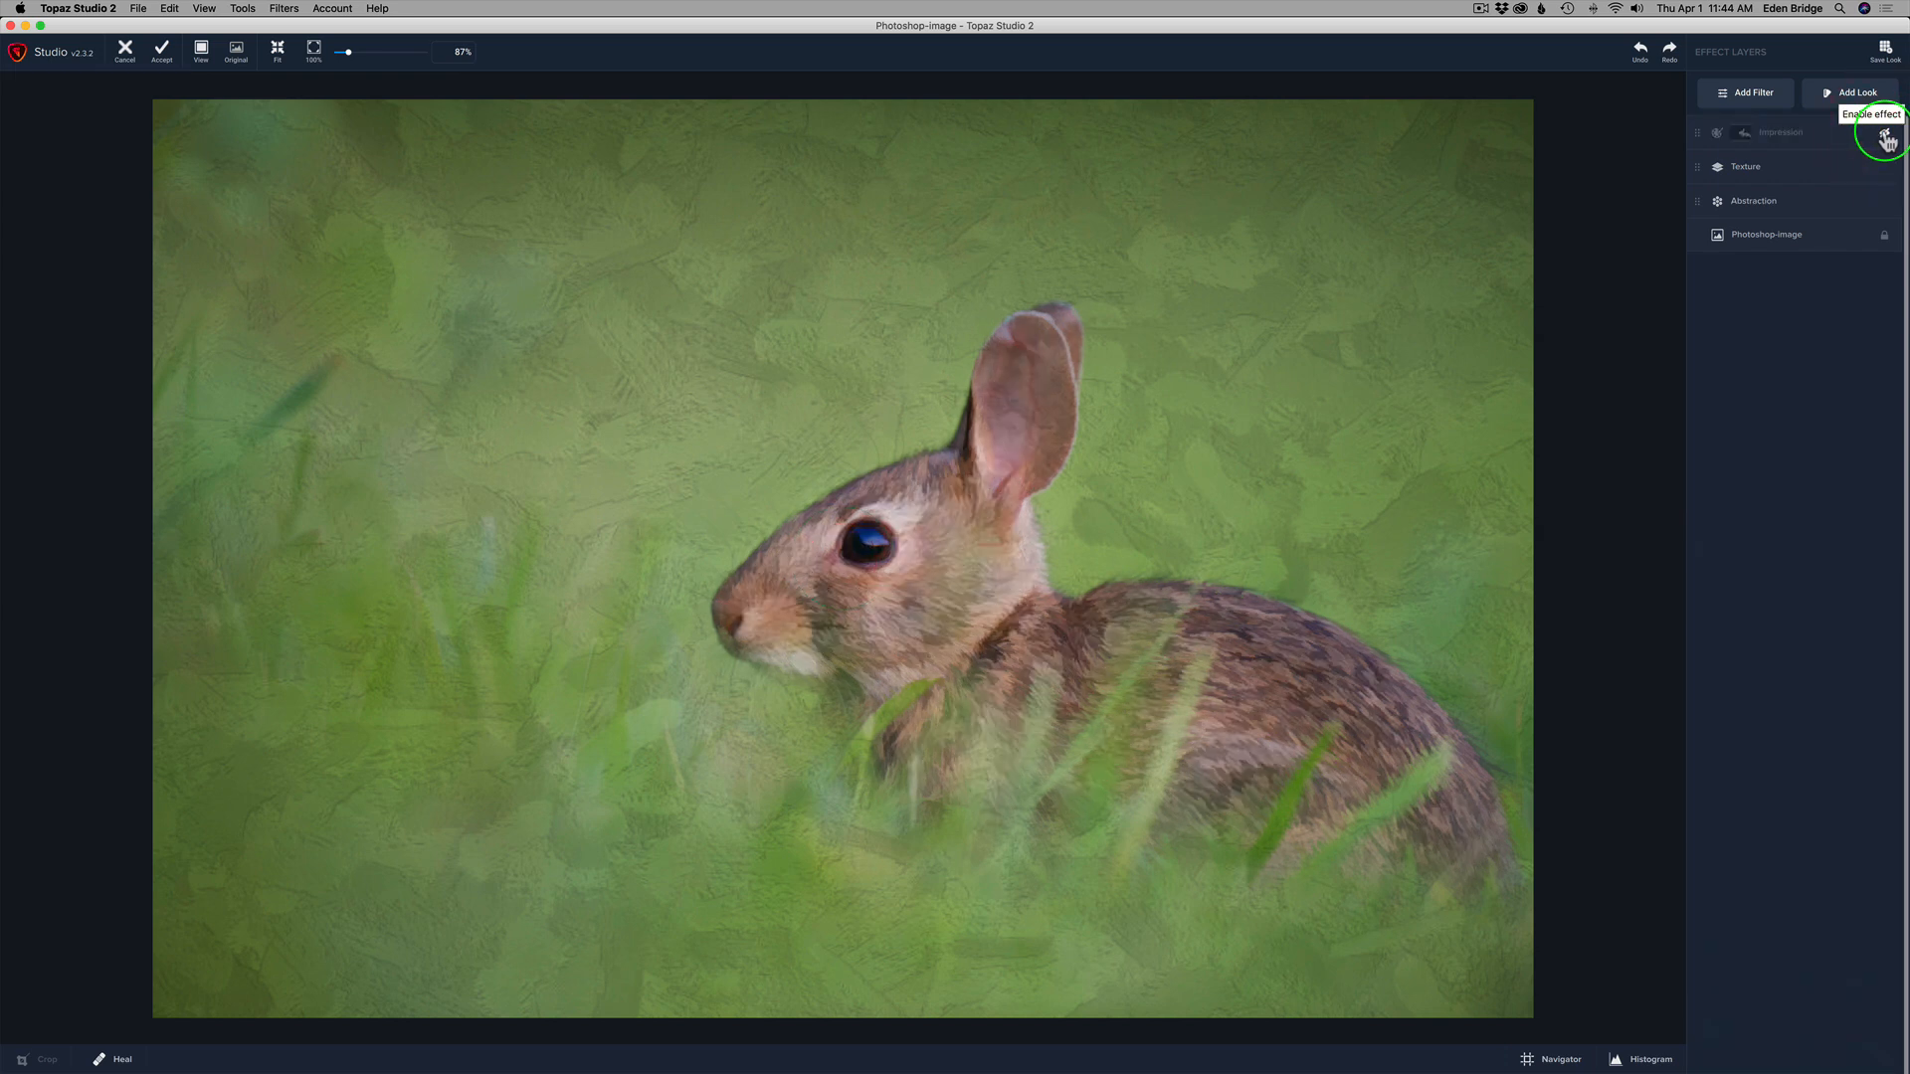
left_click(1885, 136)
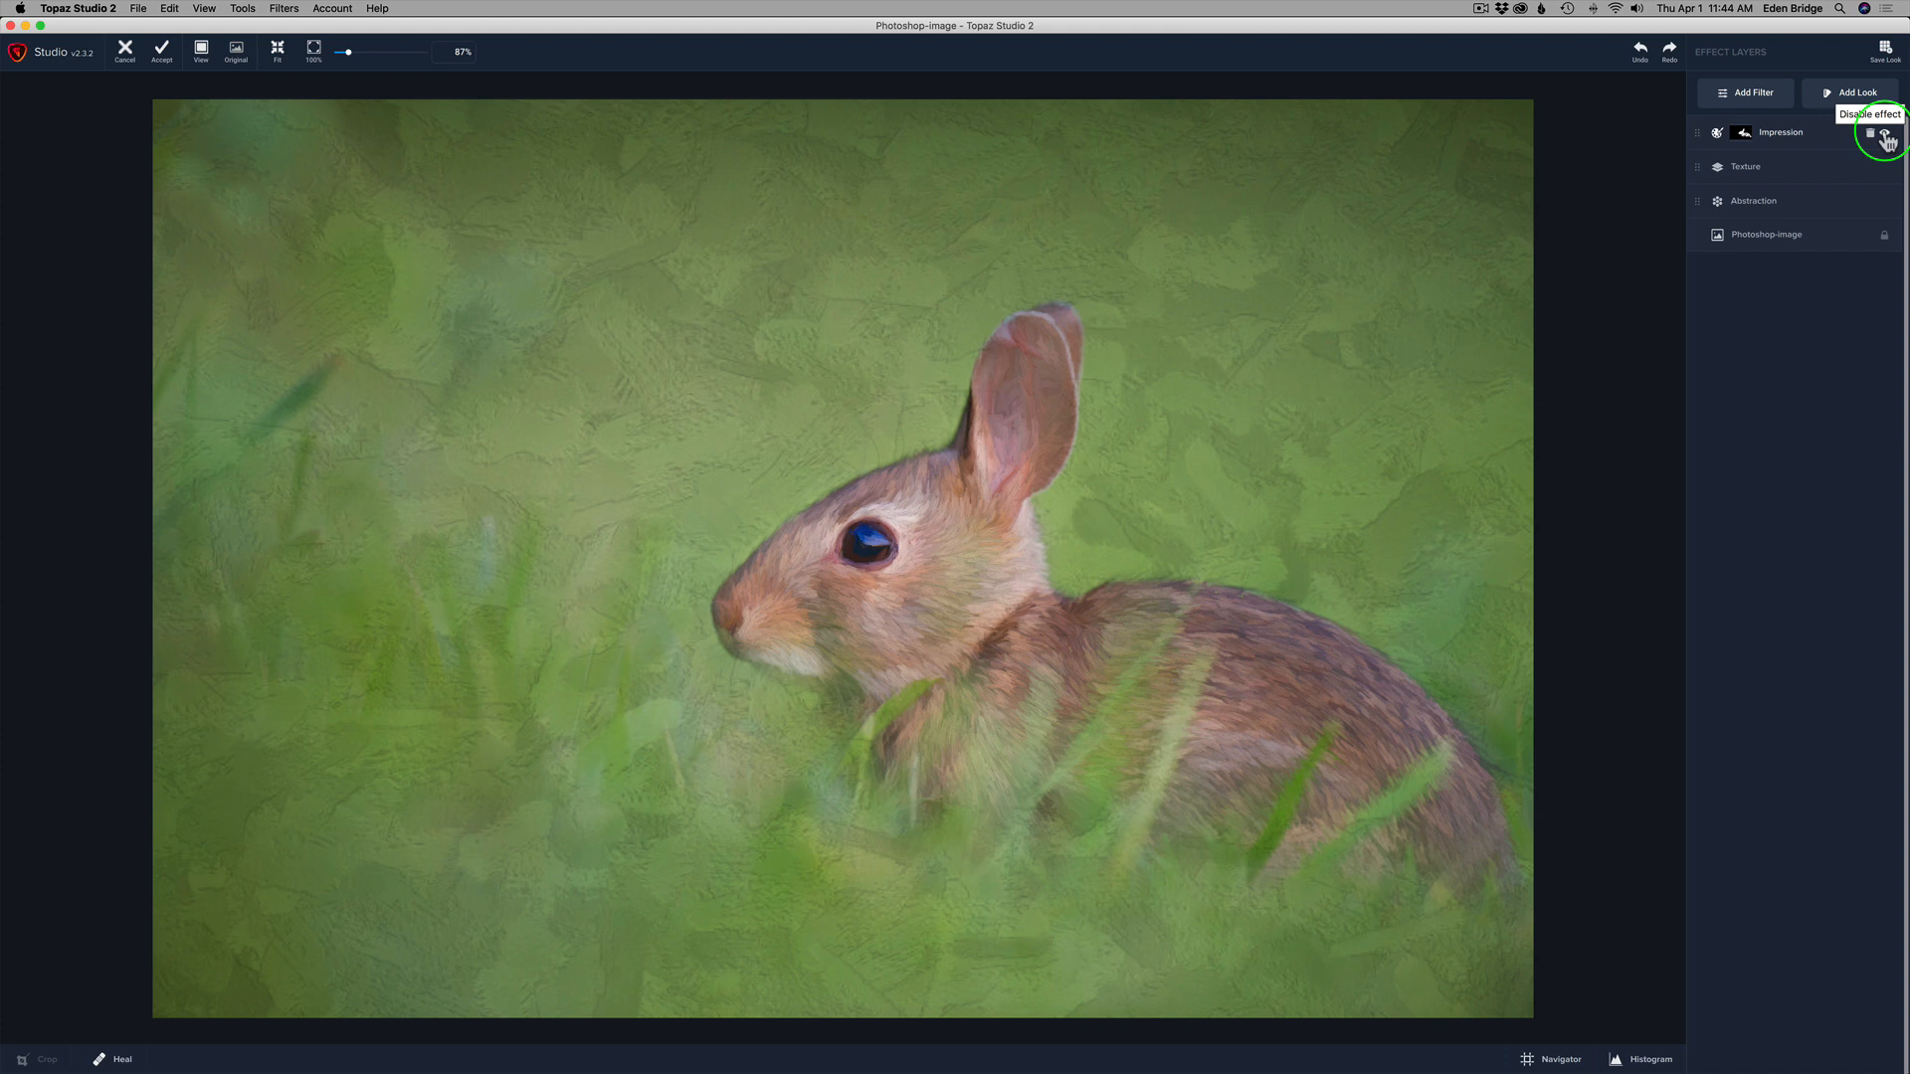
Add a Precision Contrast filter and set its Micro contrast to 0.24, Low to 0.26 and Medium to 0.48.
left_click(1757, 92)
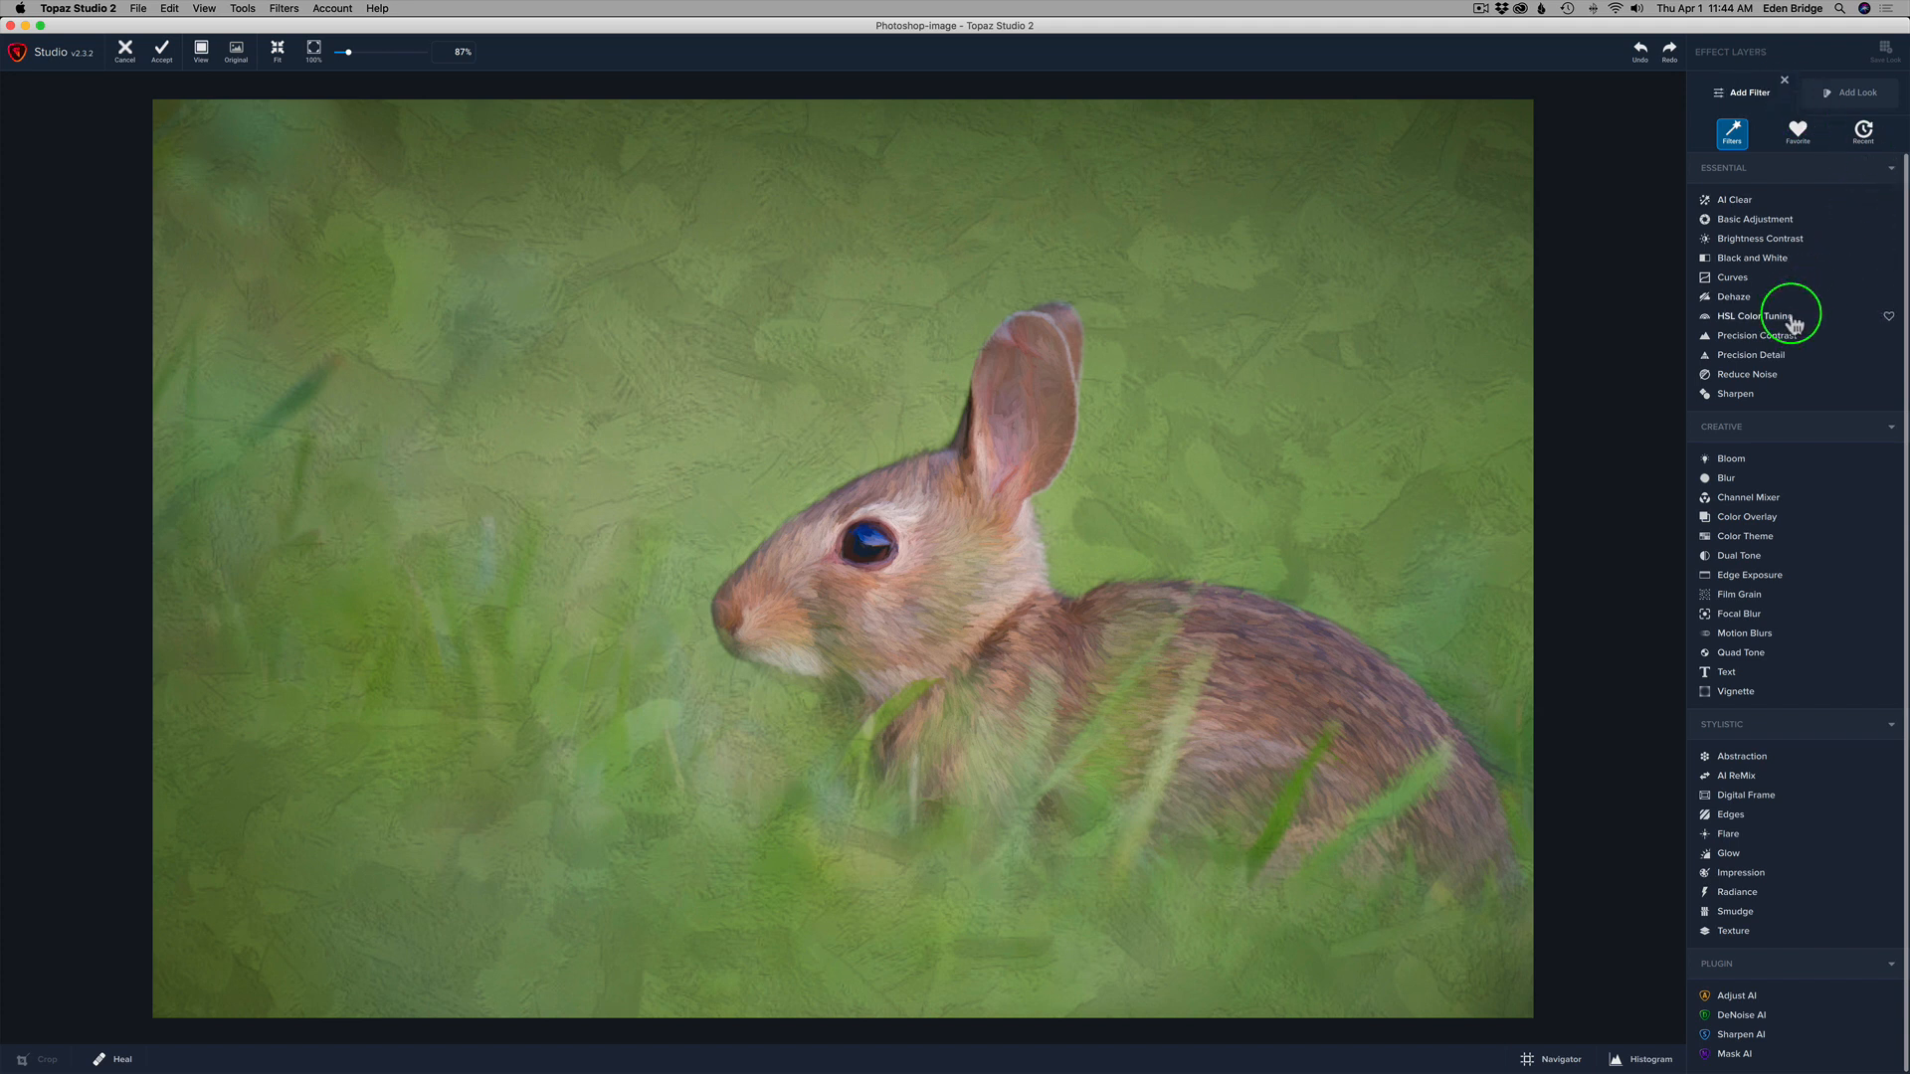
left_click(1773, 343)
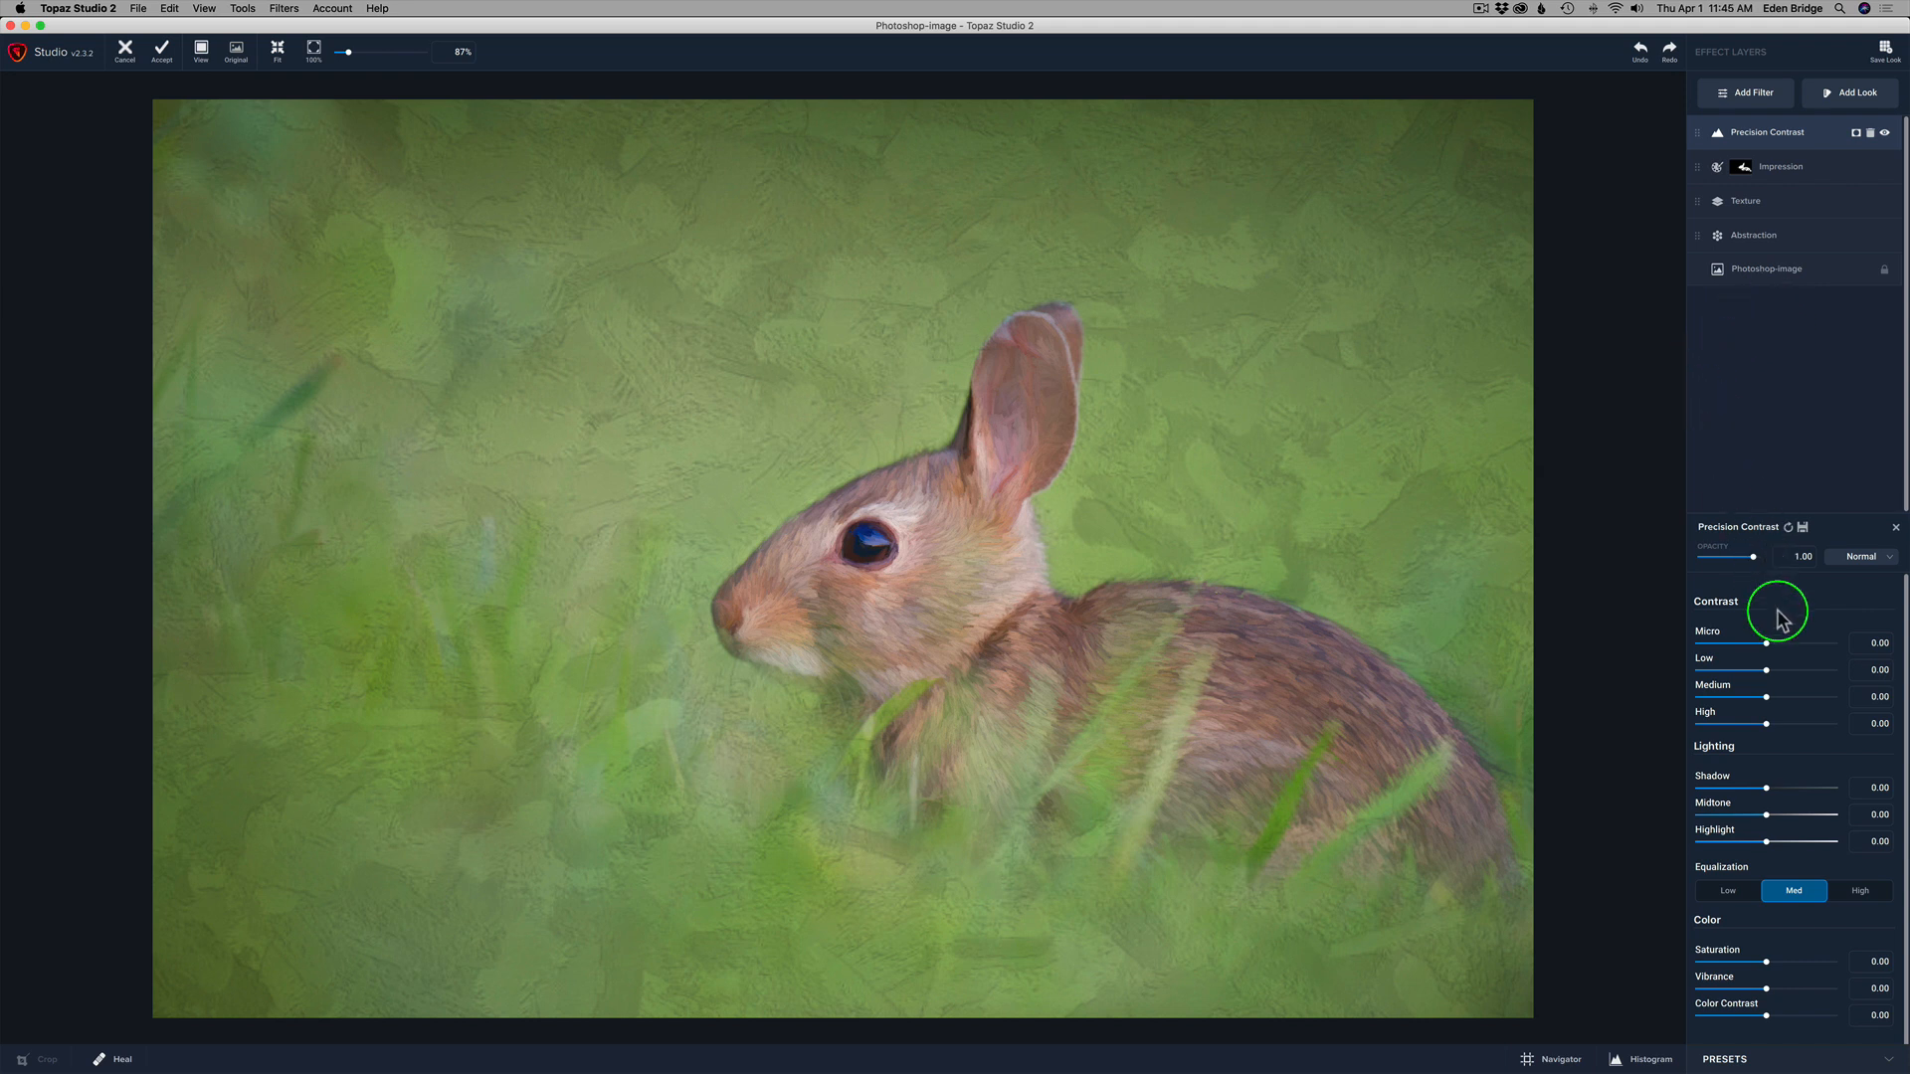
left_click_drag(1766, 644, 1789, 644)
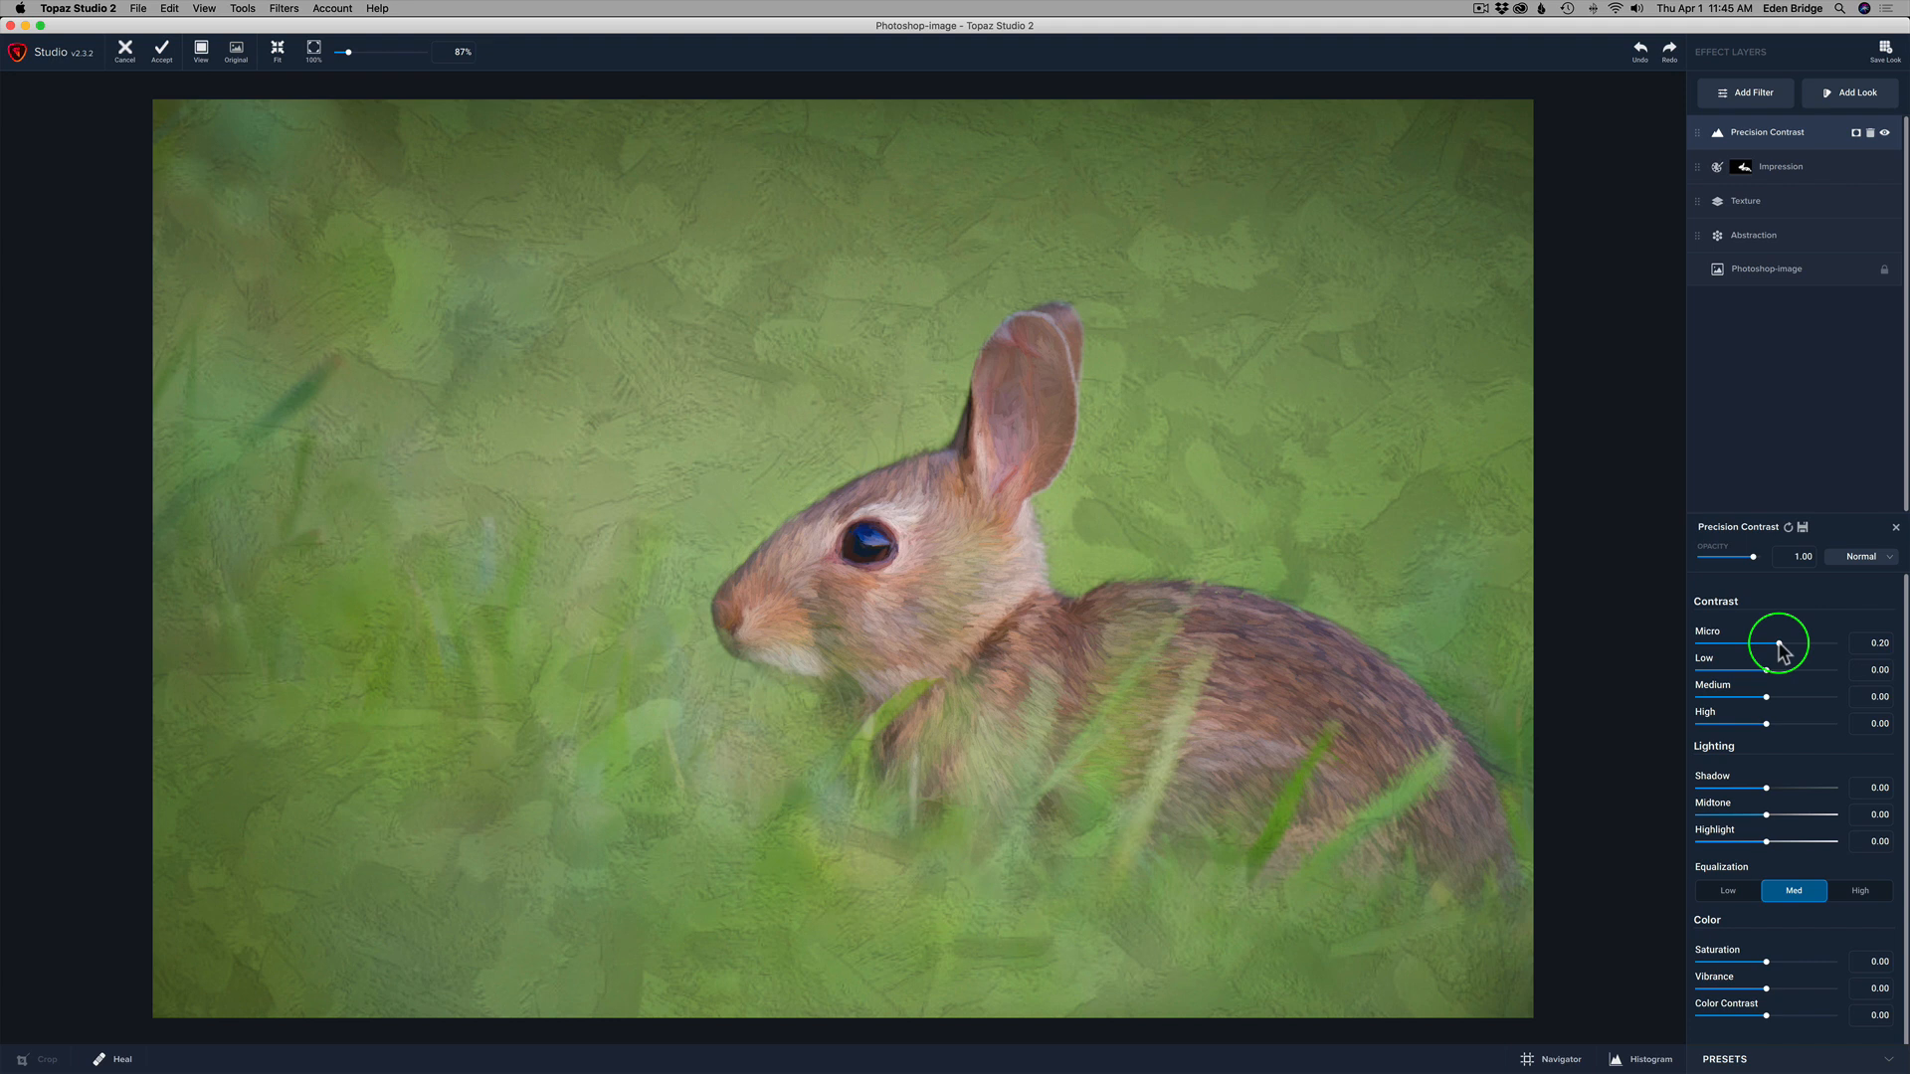
mouse_move(1779, 644)
left_mouse_down()
mouse_move(1766, 669)
mouse_move(1813, 673)
mouse_move(1782, 674)
left_mouse_up()
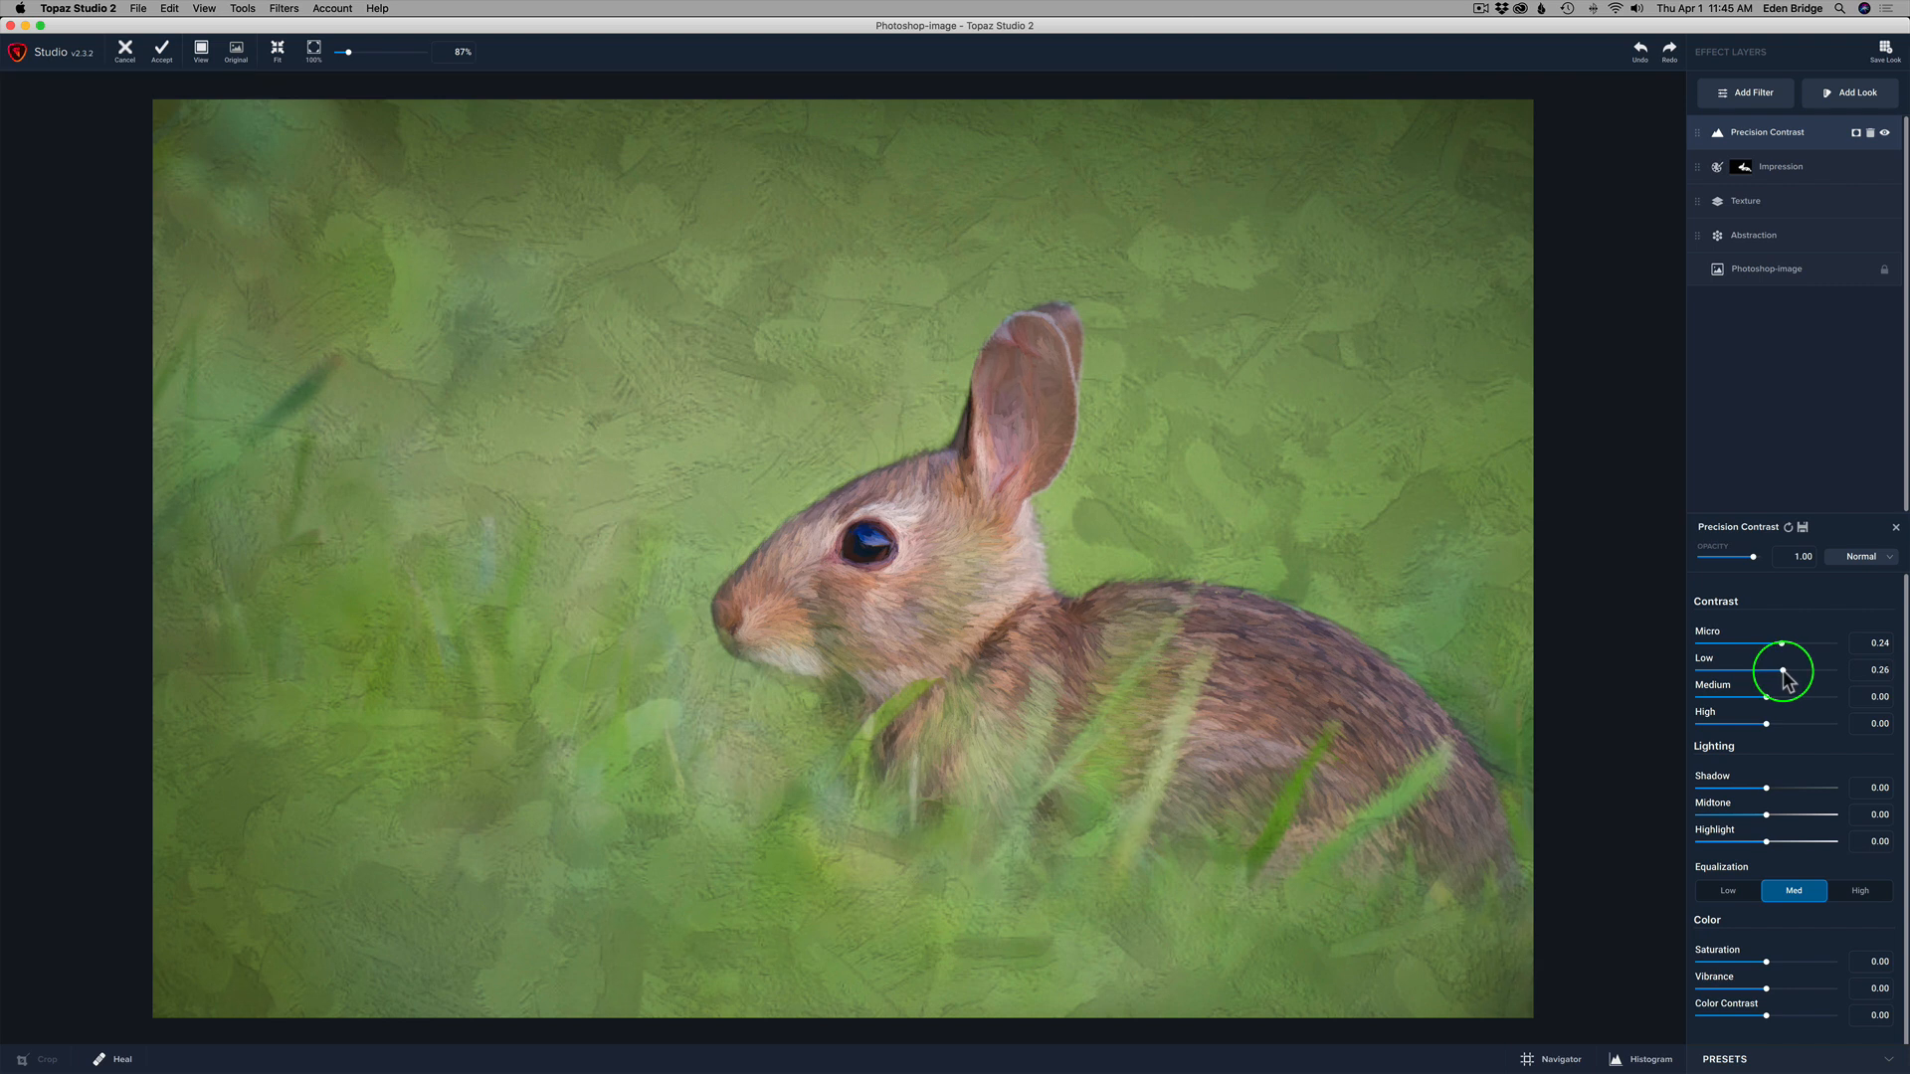
left_click_drag(1782, 673, 1781, 673)
left_click_drag(1768, 696, 1813, 700)
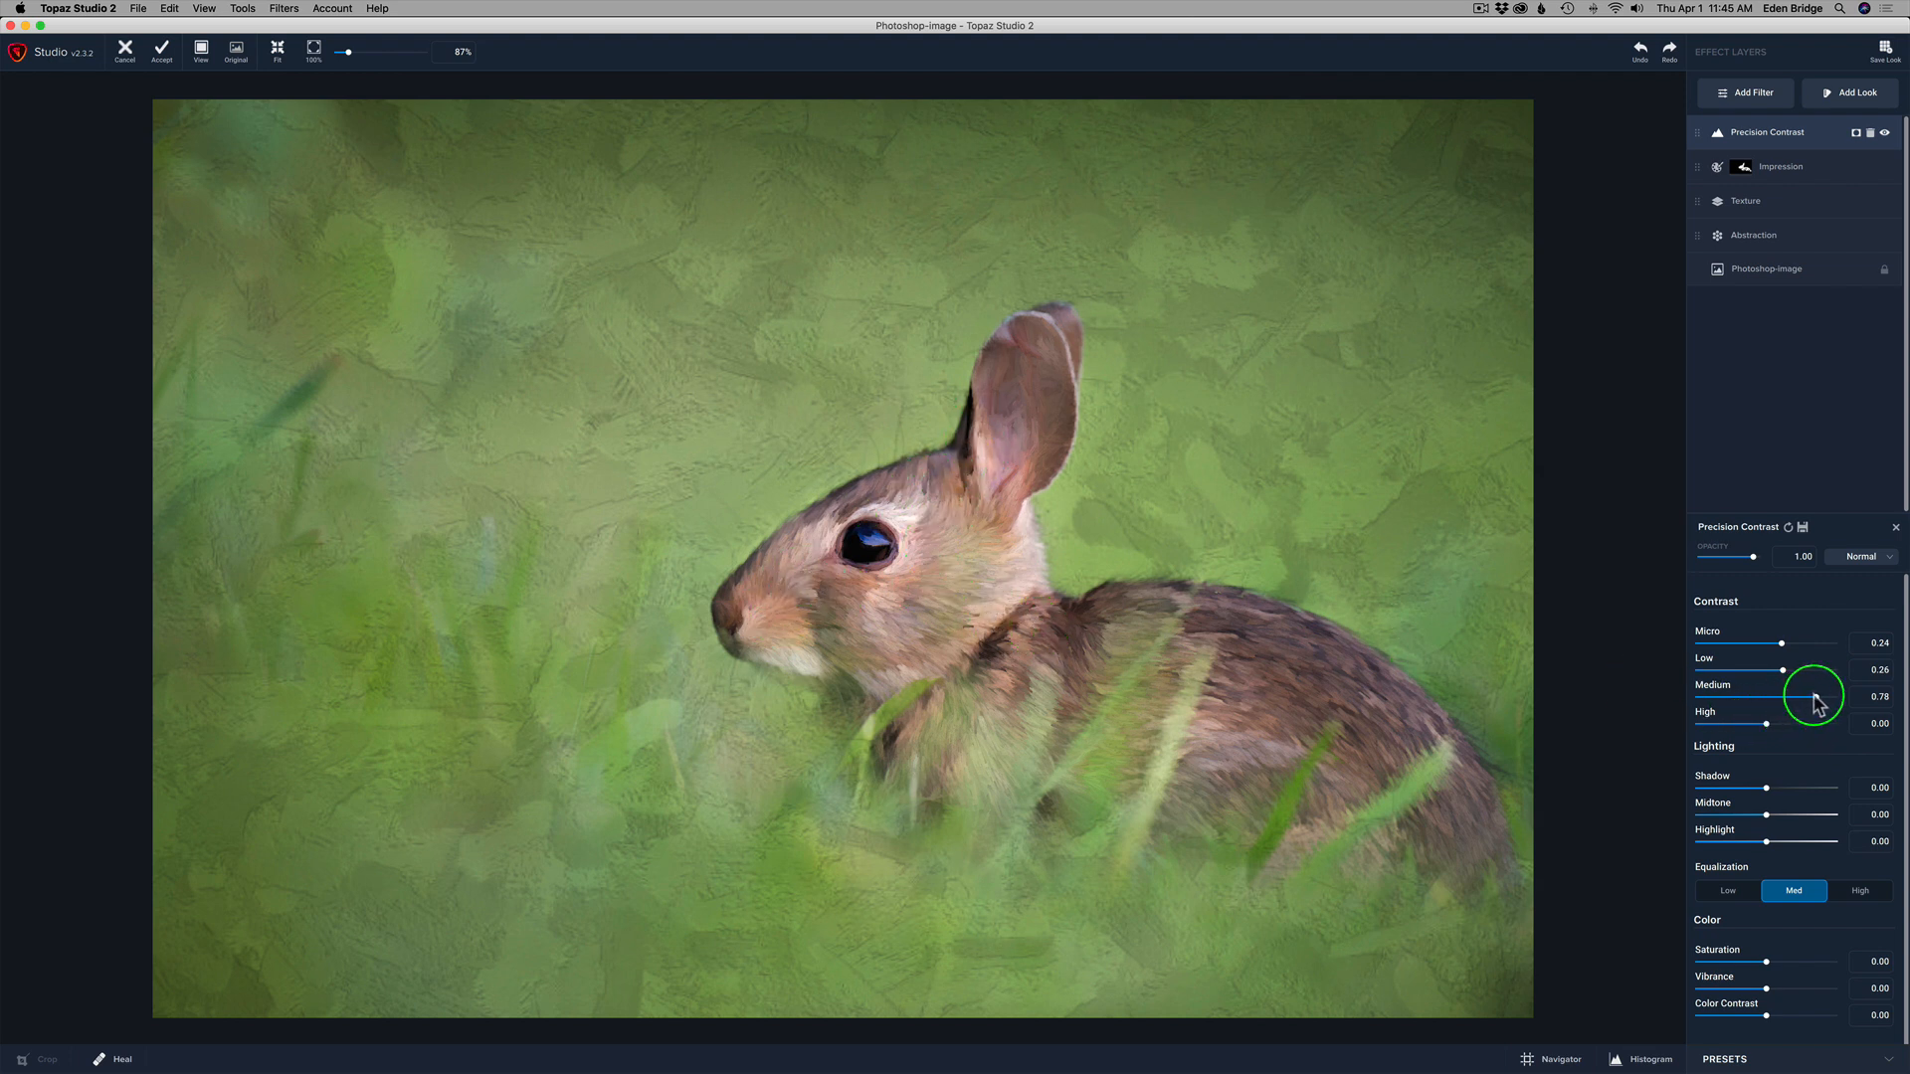
left_click_drag(1816, 697, 1797, 702)
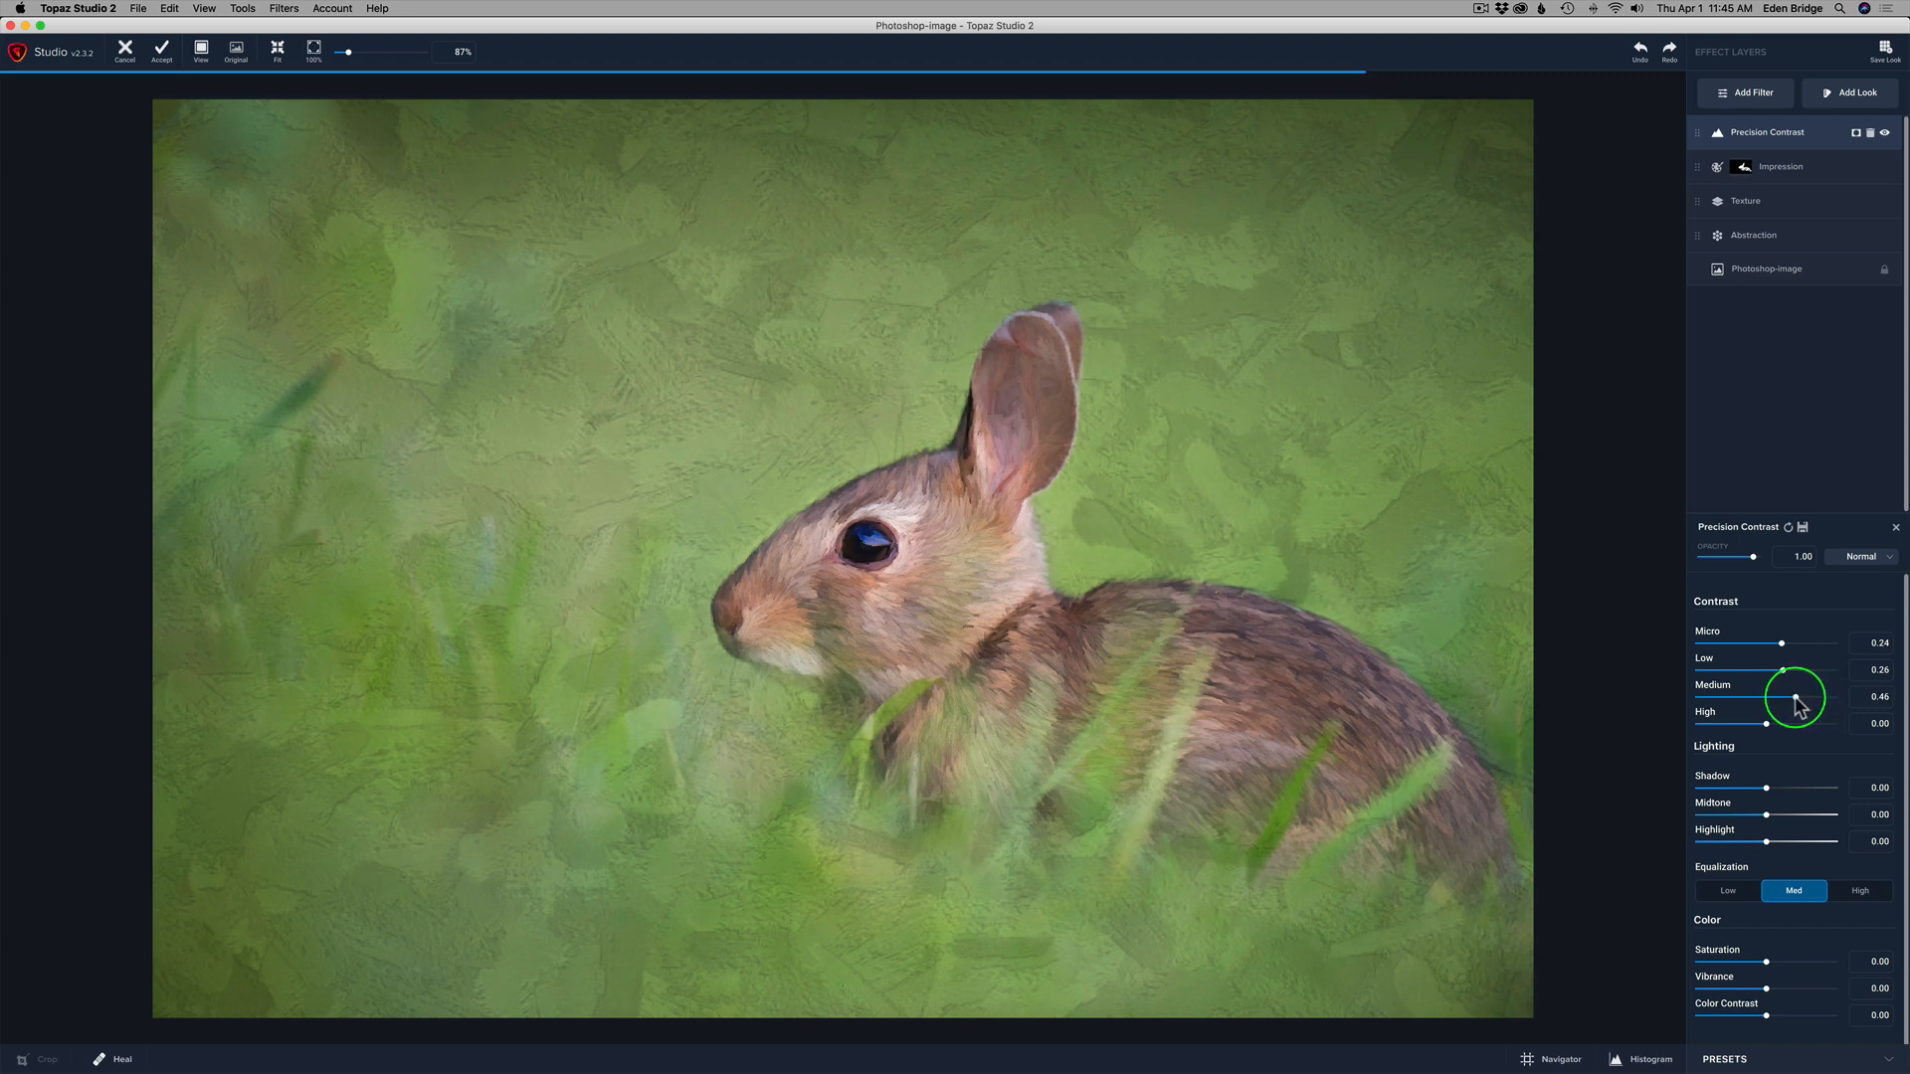
left_click(1796, 700)
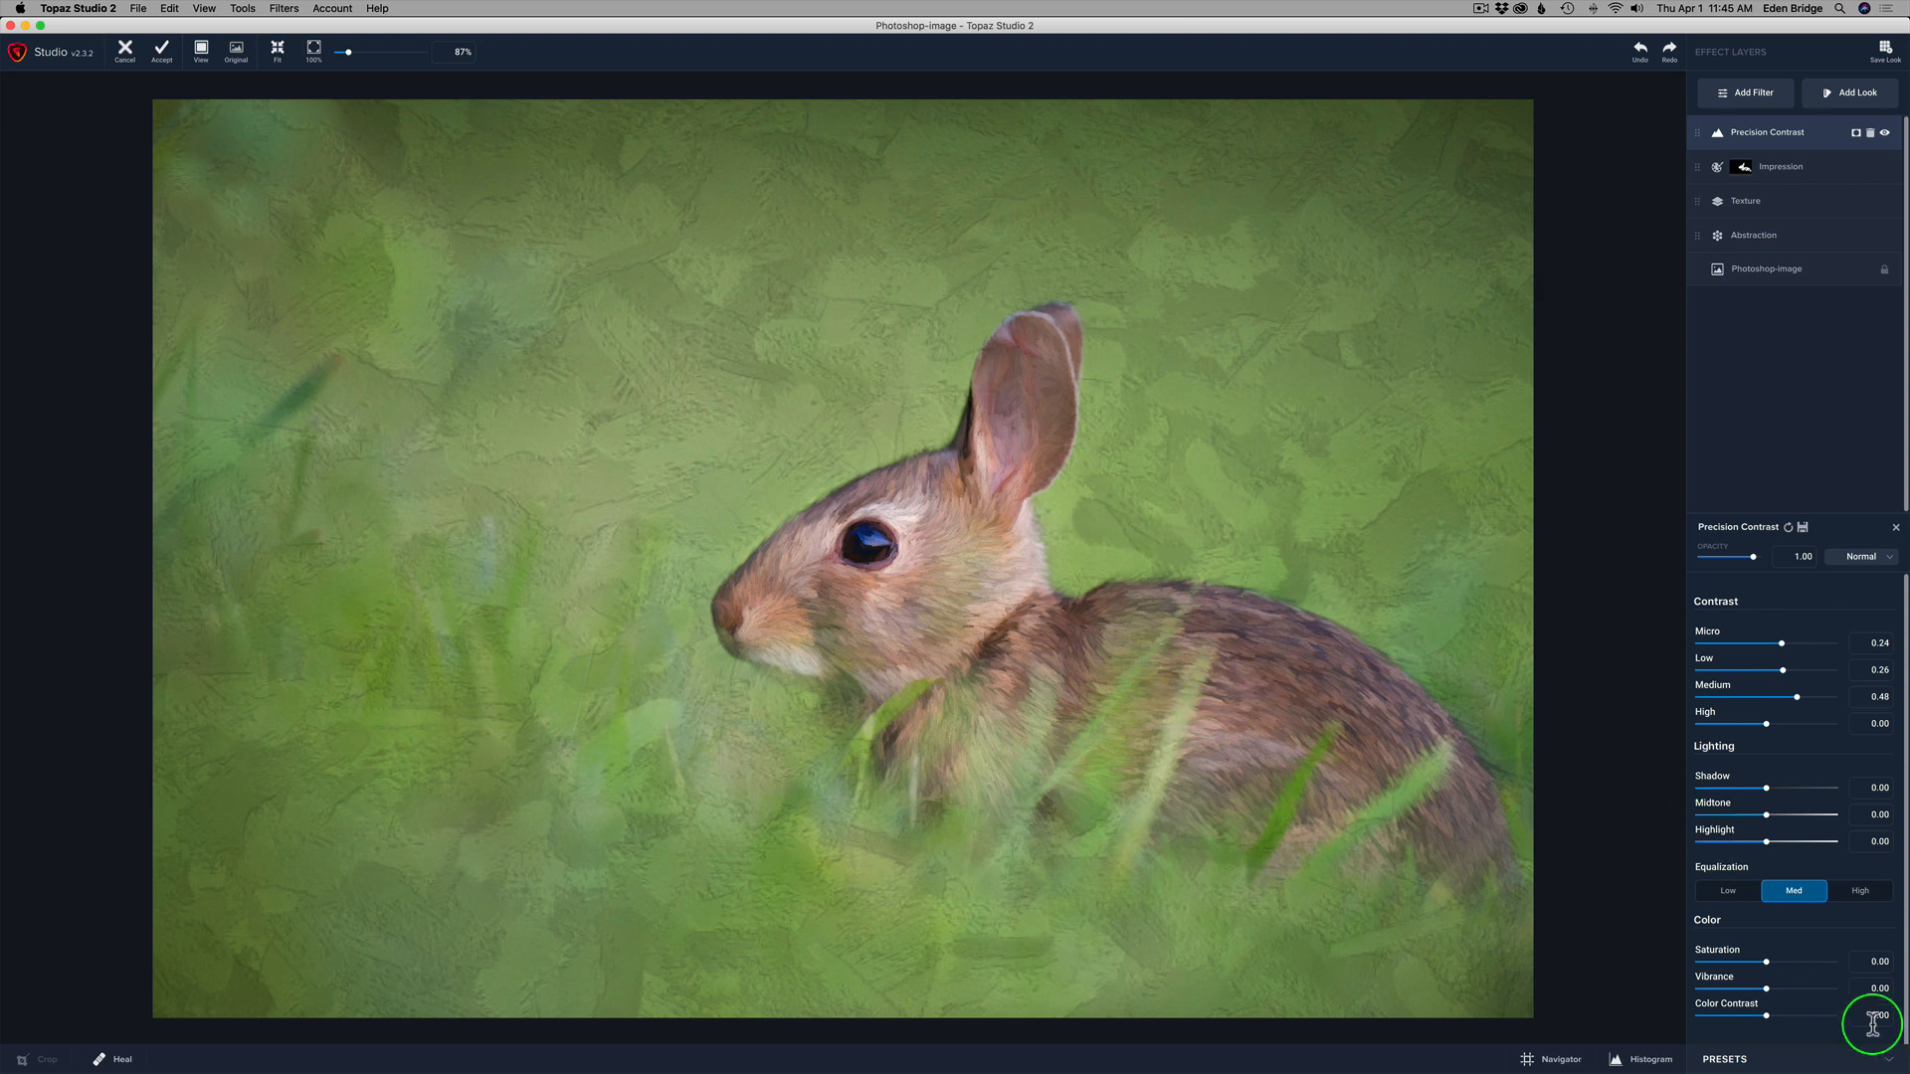
Darken the Precision Contrast lighting by setting Shadow to -0.32 and Midtone to -0.34.
left_click_drag(1765, 785, 1719, 789)
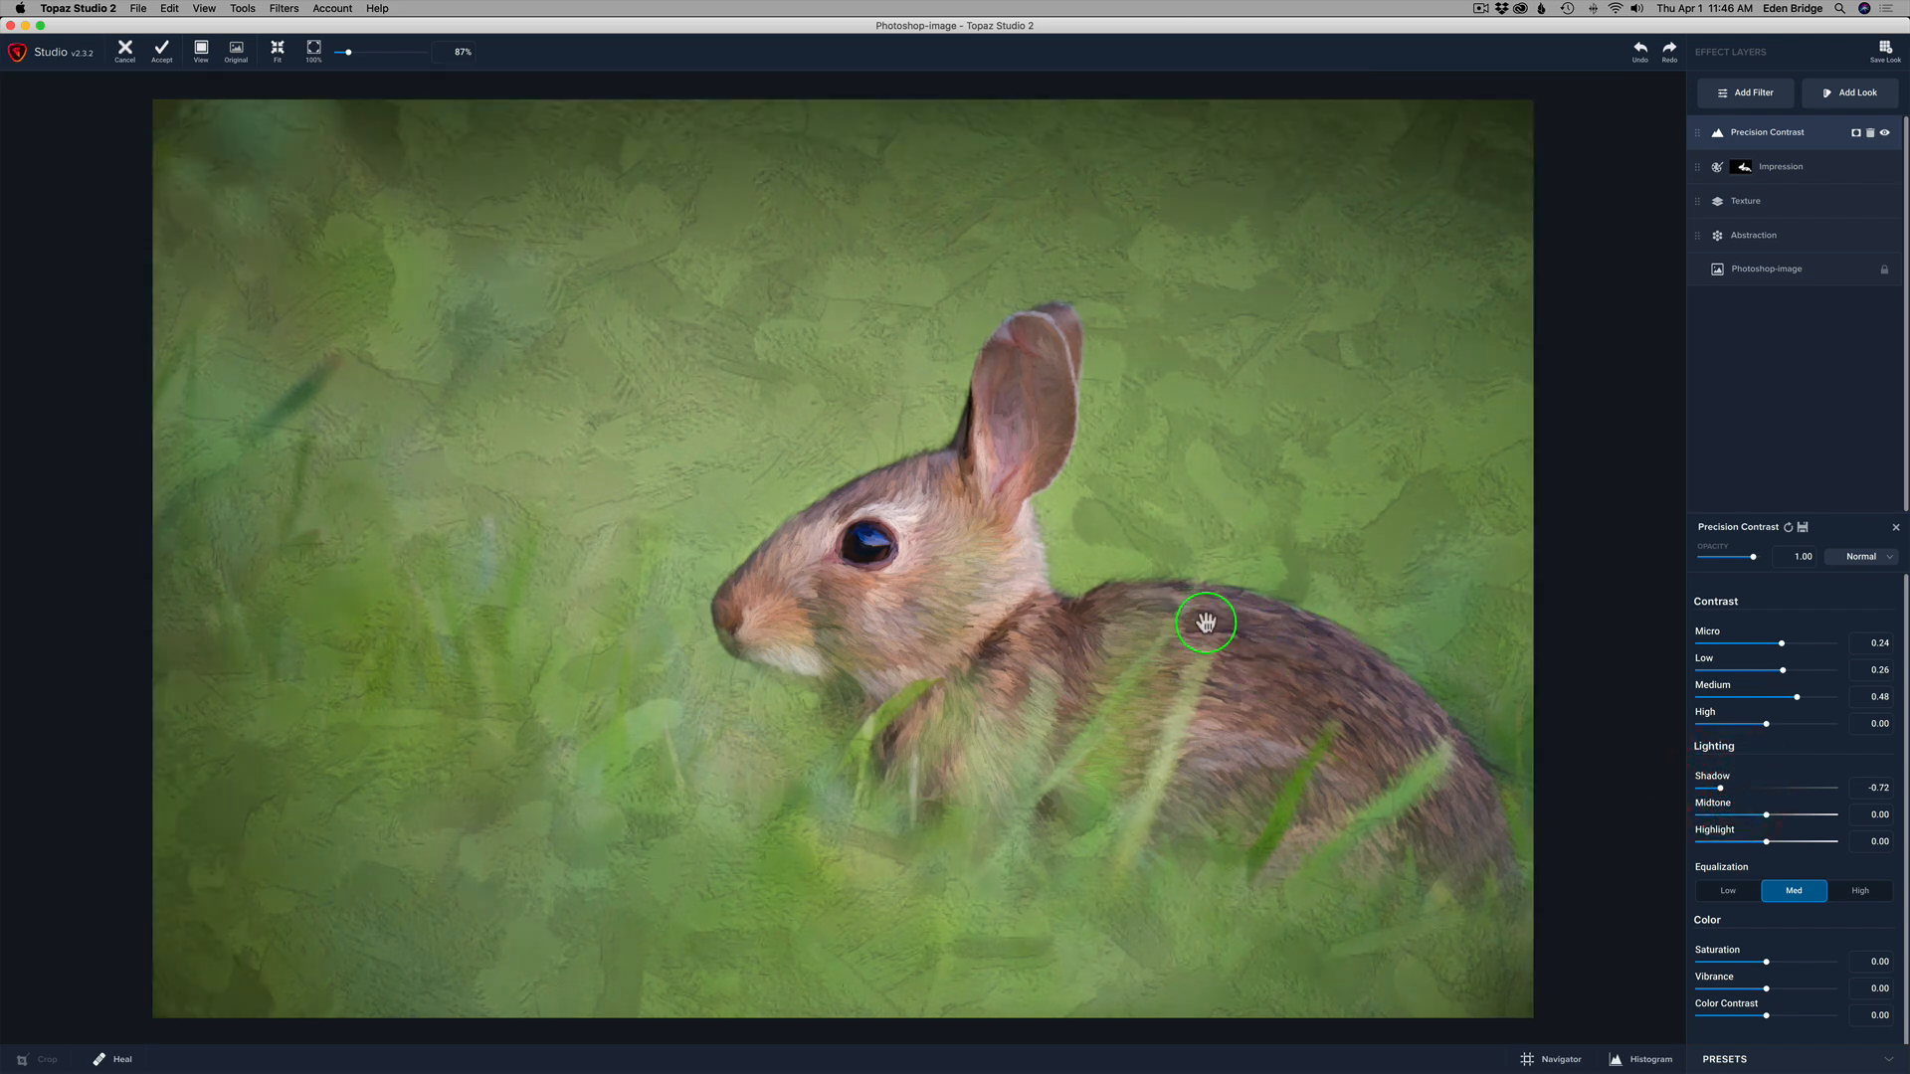
left_click(1719, 787)
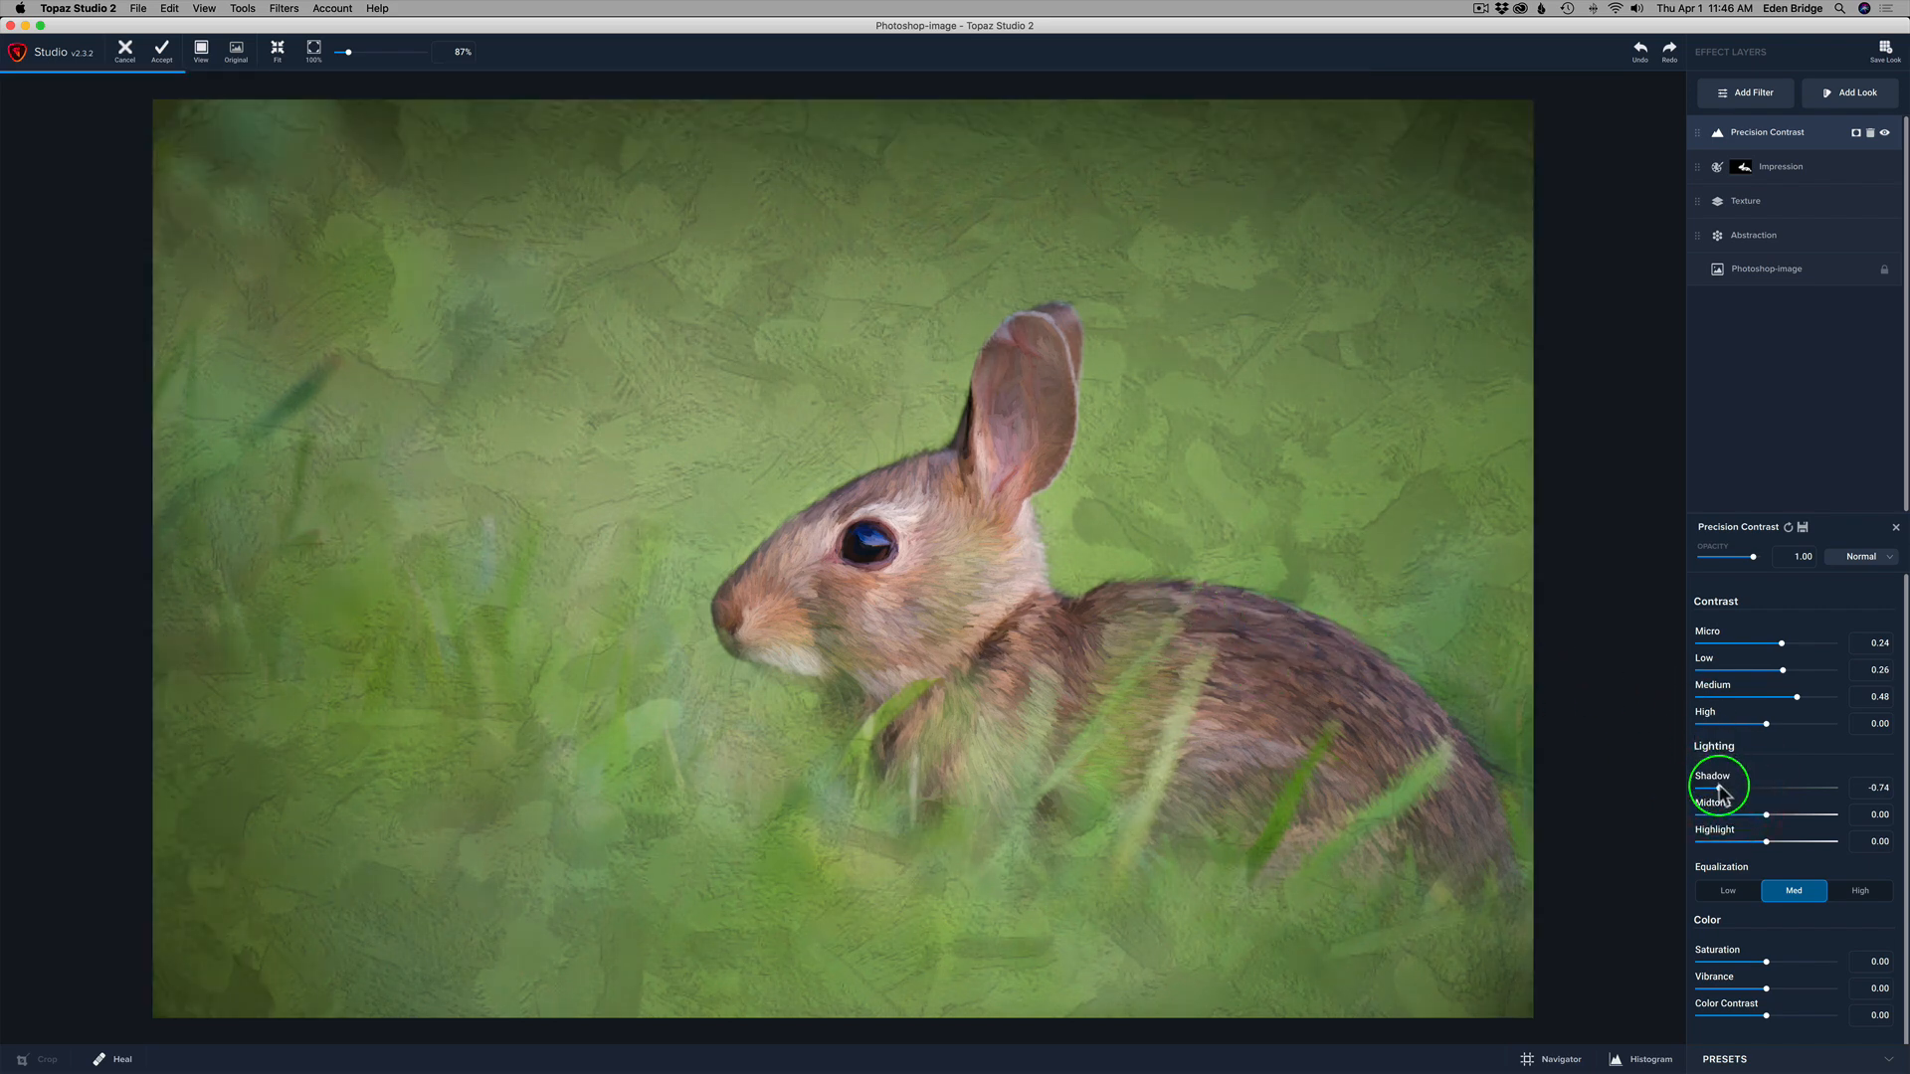
left_click_drag(1719, 786, 1746, 822)
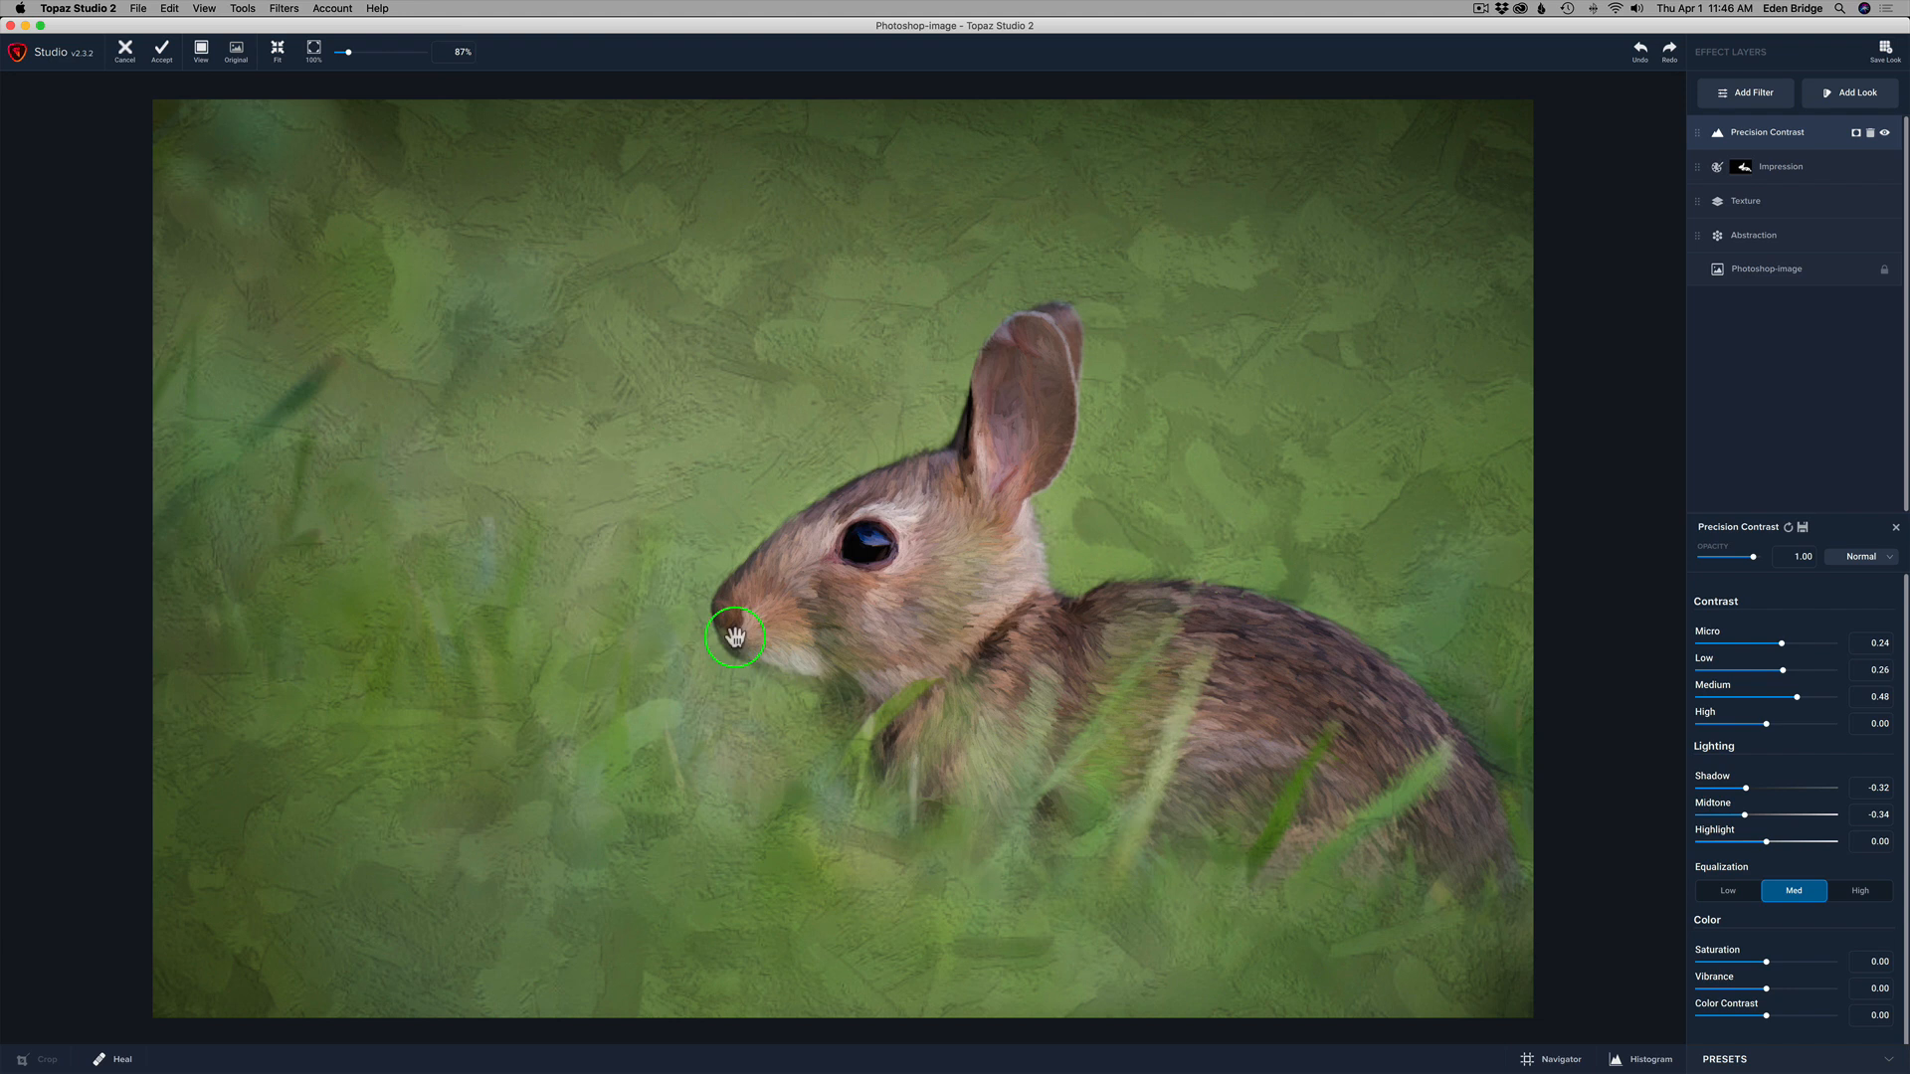
Copy the Impression layer's rabbit mask and paste it onto the Precision Contrast layer.
left_click(1742, 169)
left_click(1785, 179)
left_click(1771, 132)
right_click(1769, 135)
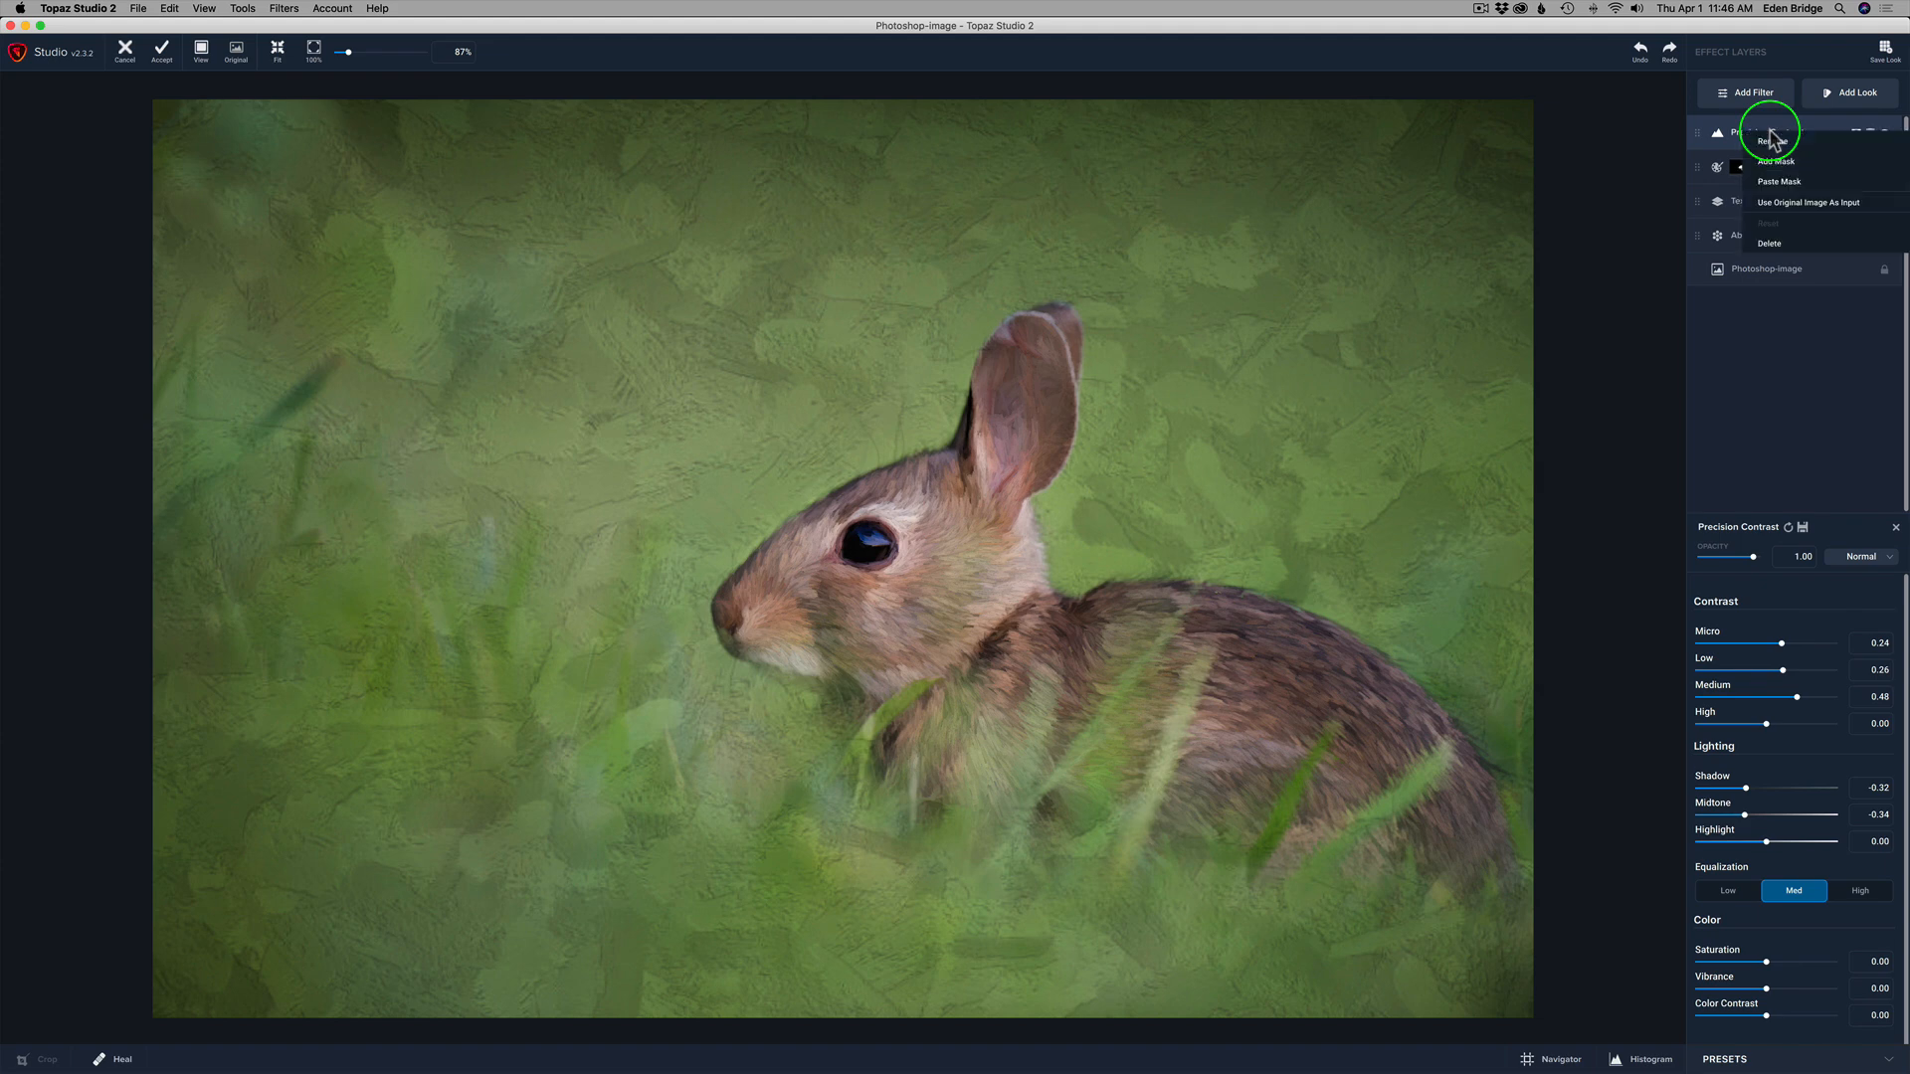
left_click(1777, 183)
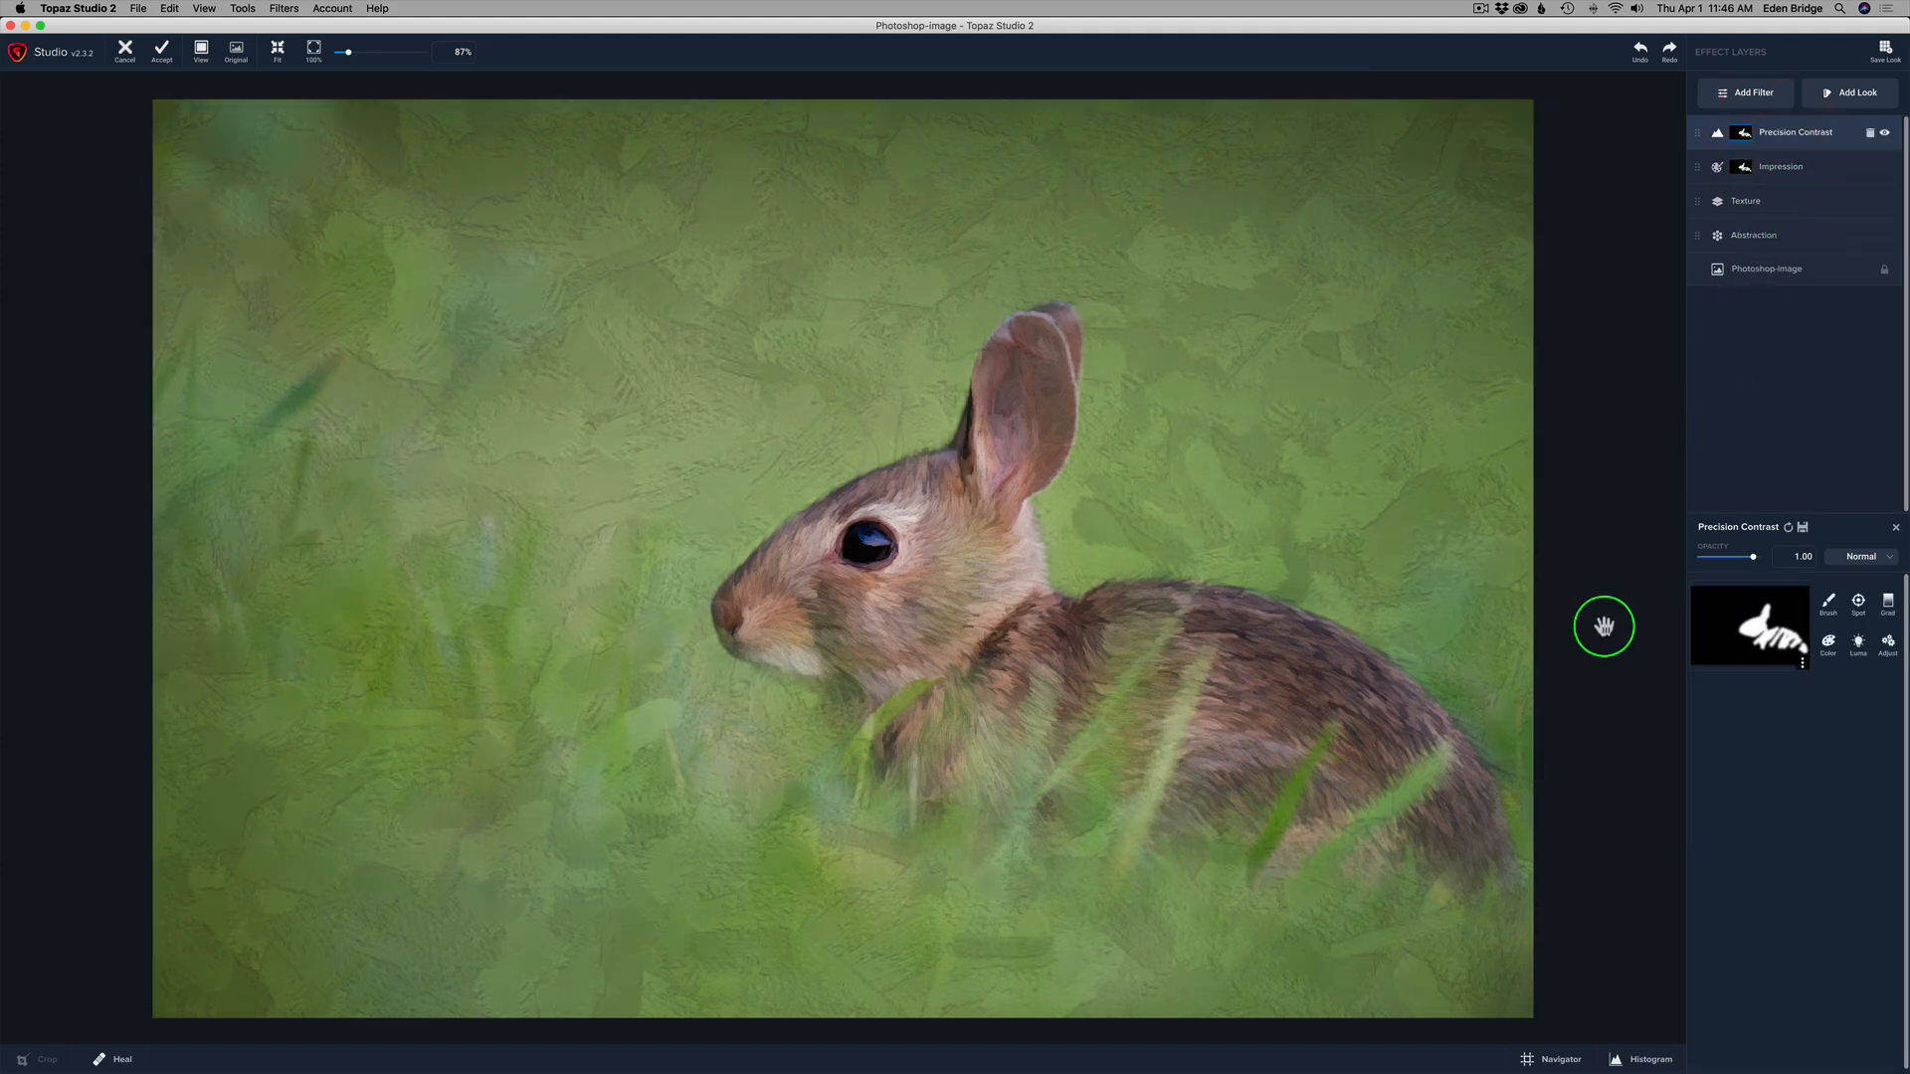
Compare the image with the Precision Contrast layer off and on and against the original photo, keeping the filter's opacity at 1.00.
left_click(1885, 137)
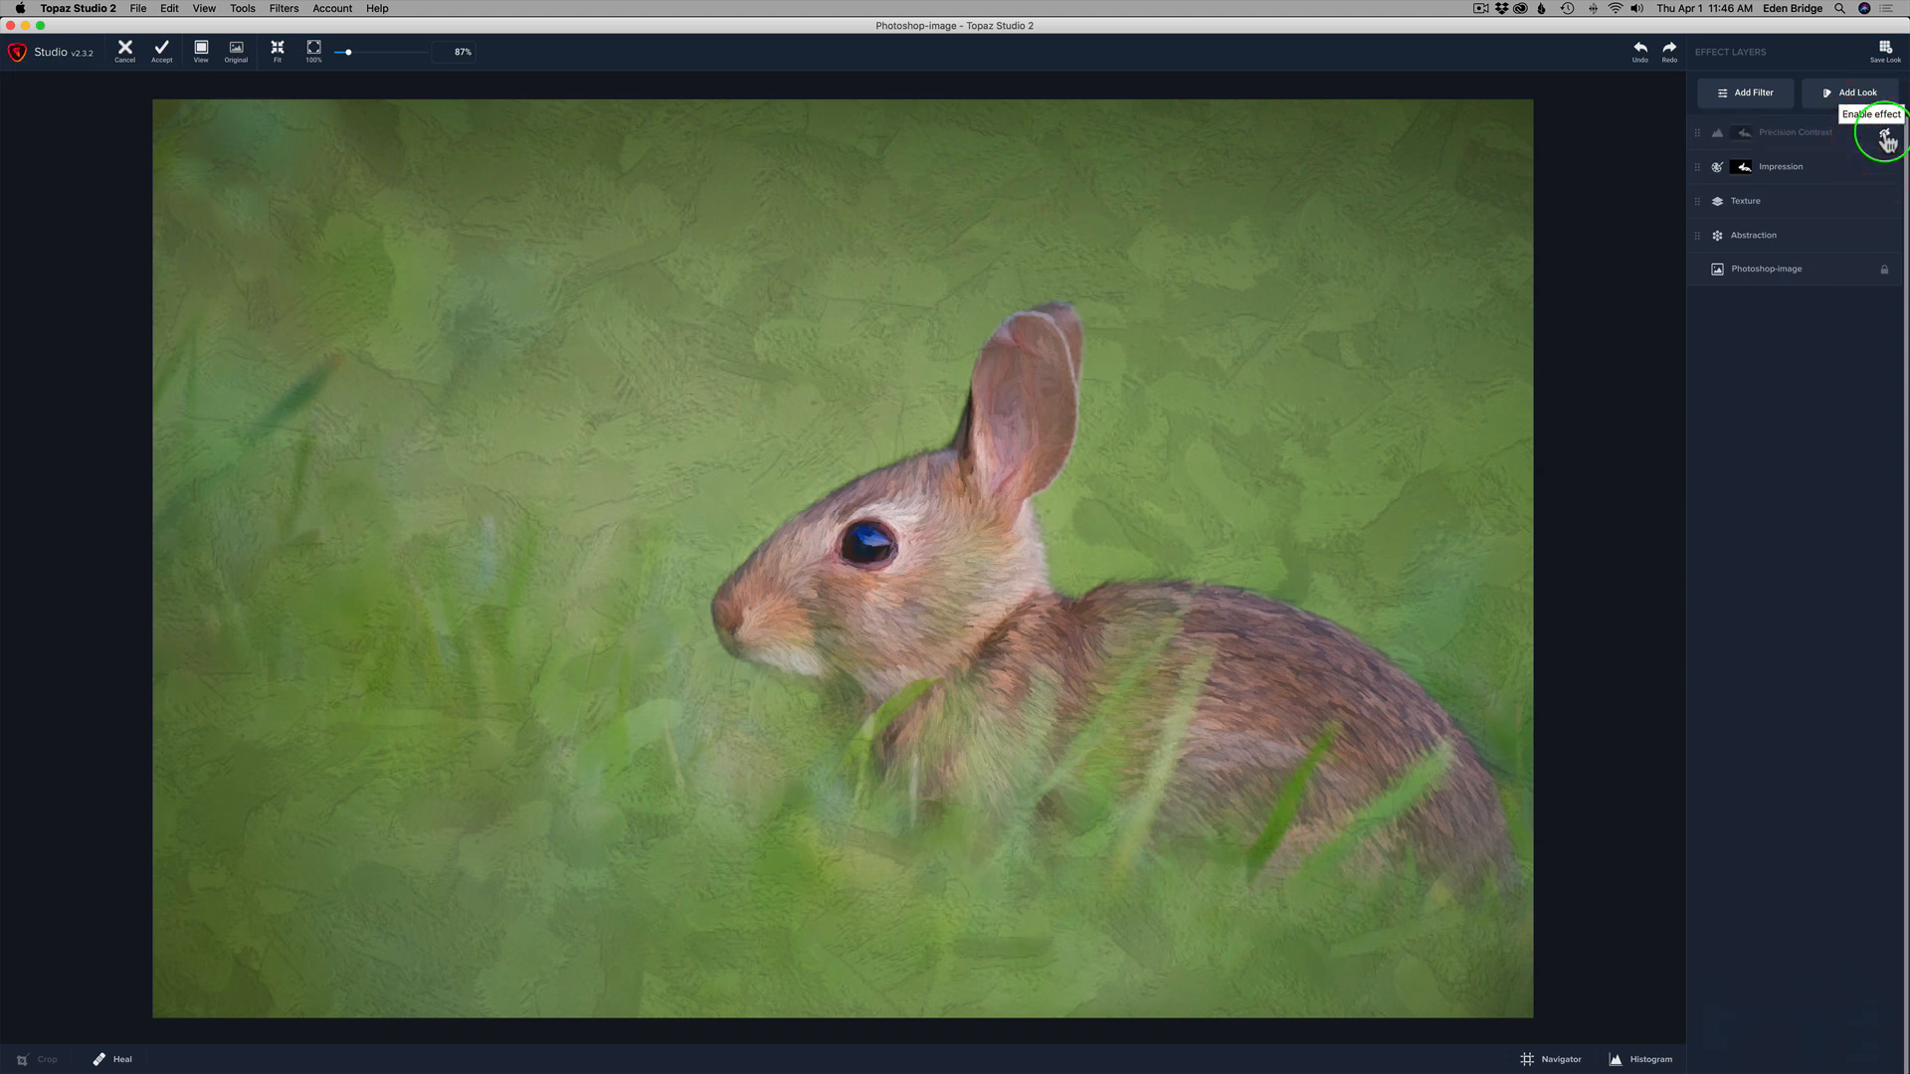
left_click(1885, 137)
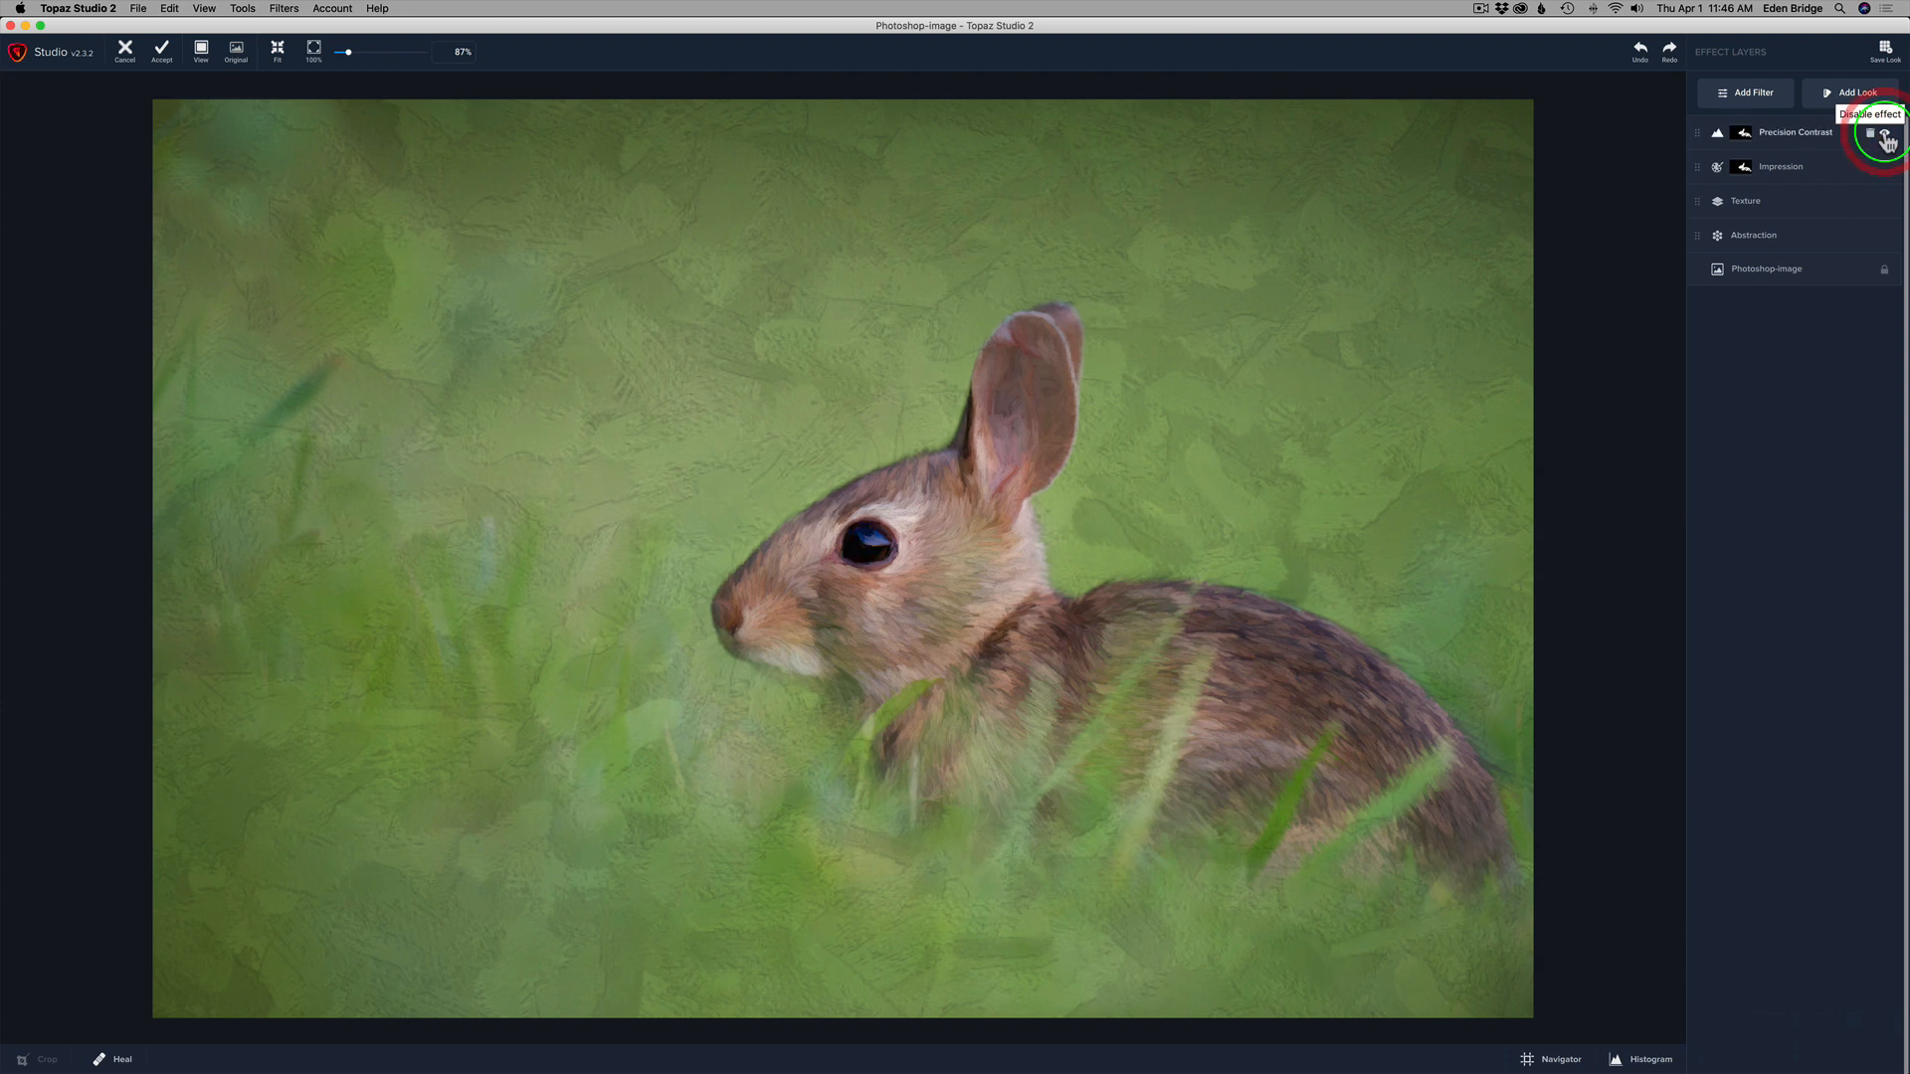
left_click(1833, 135)
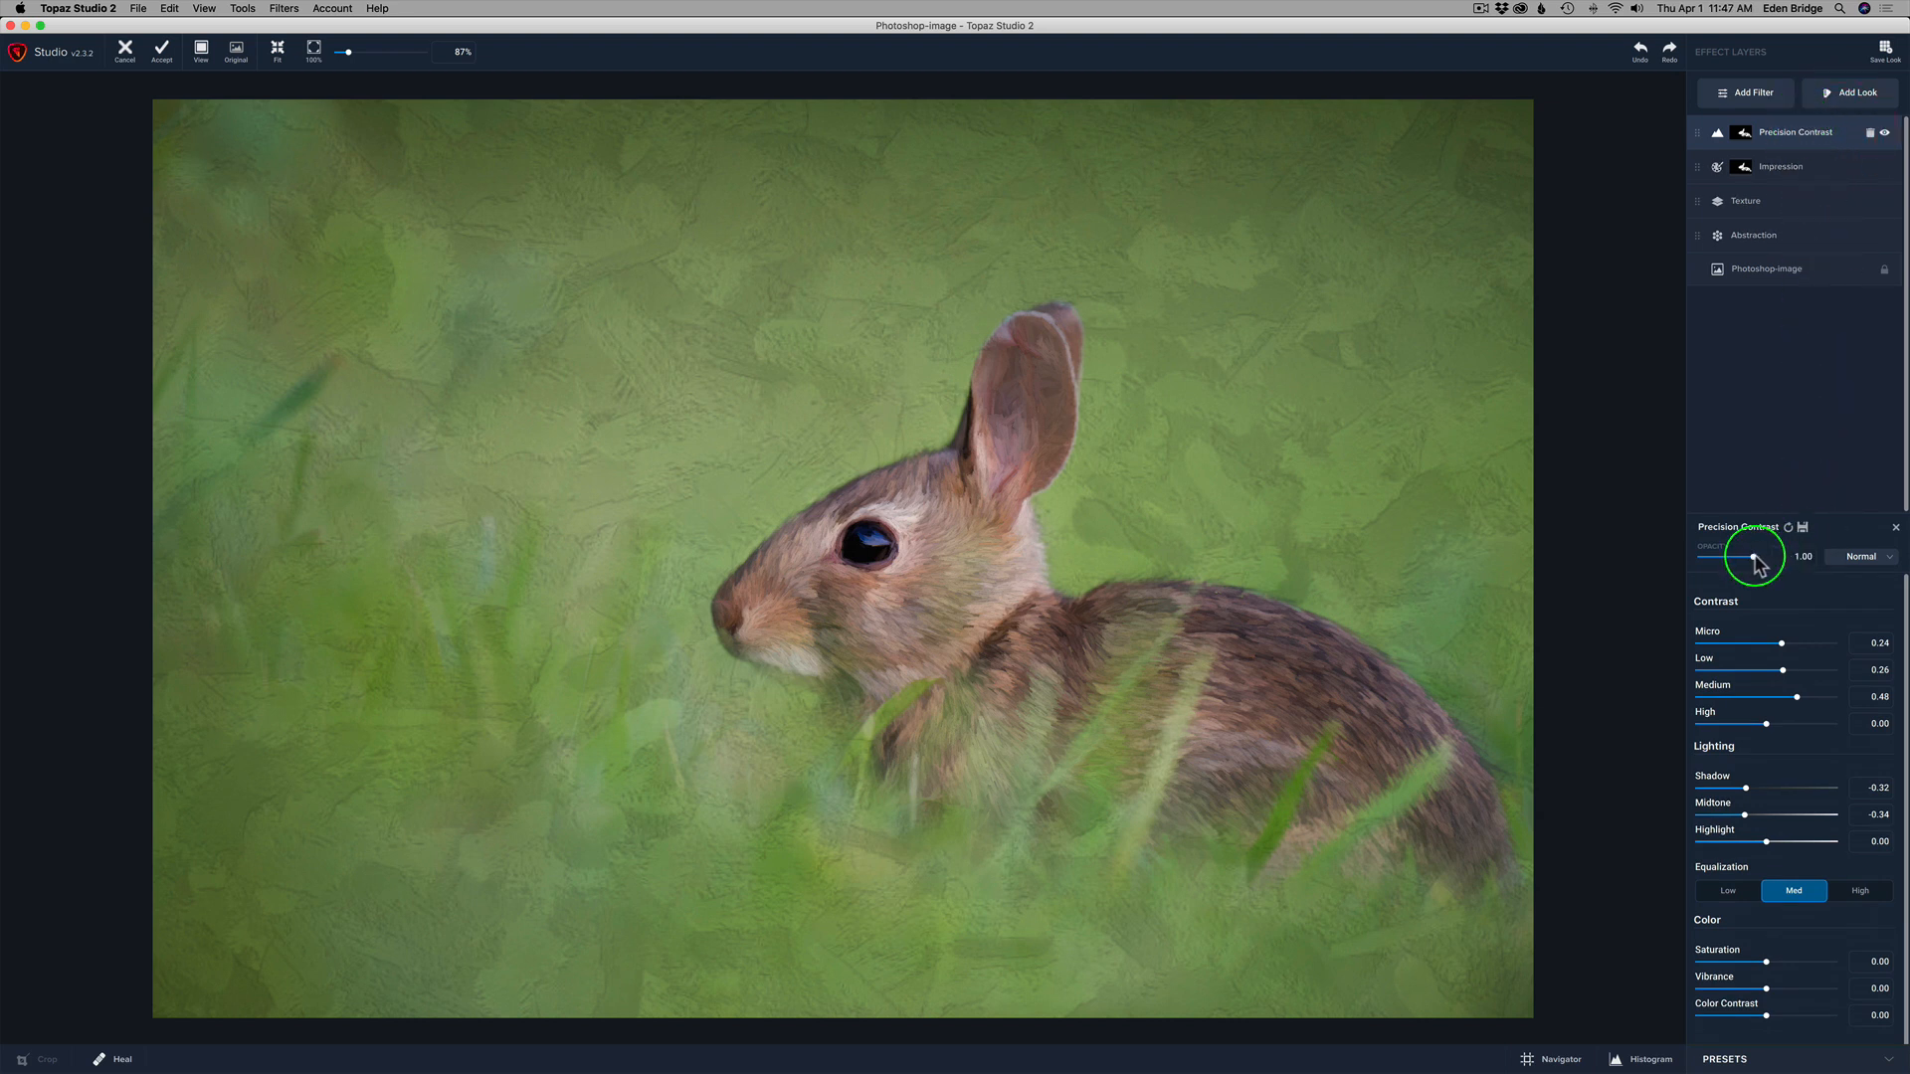
left_click_drag(1754, 561, 1755, 555)
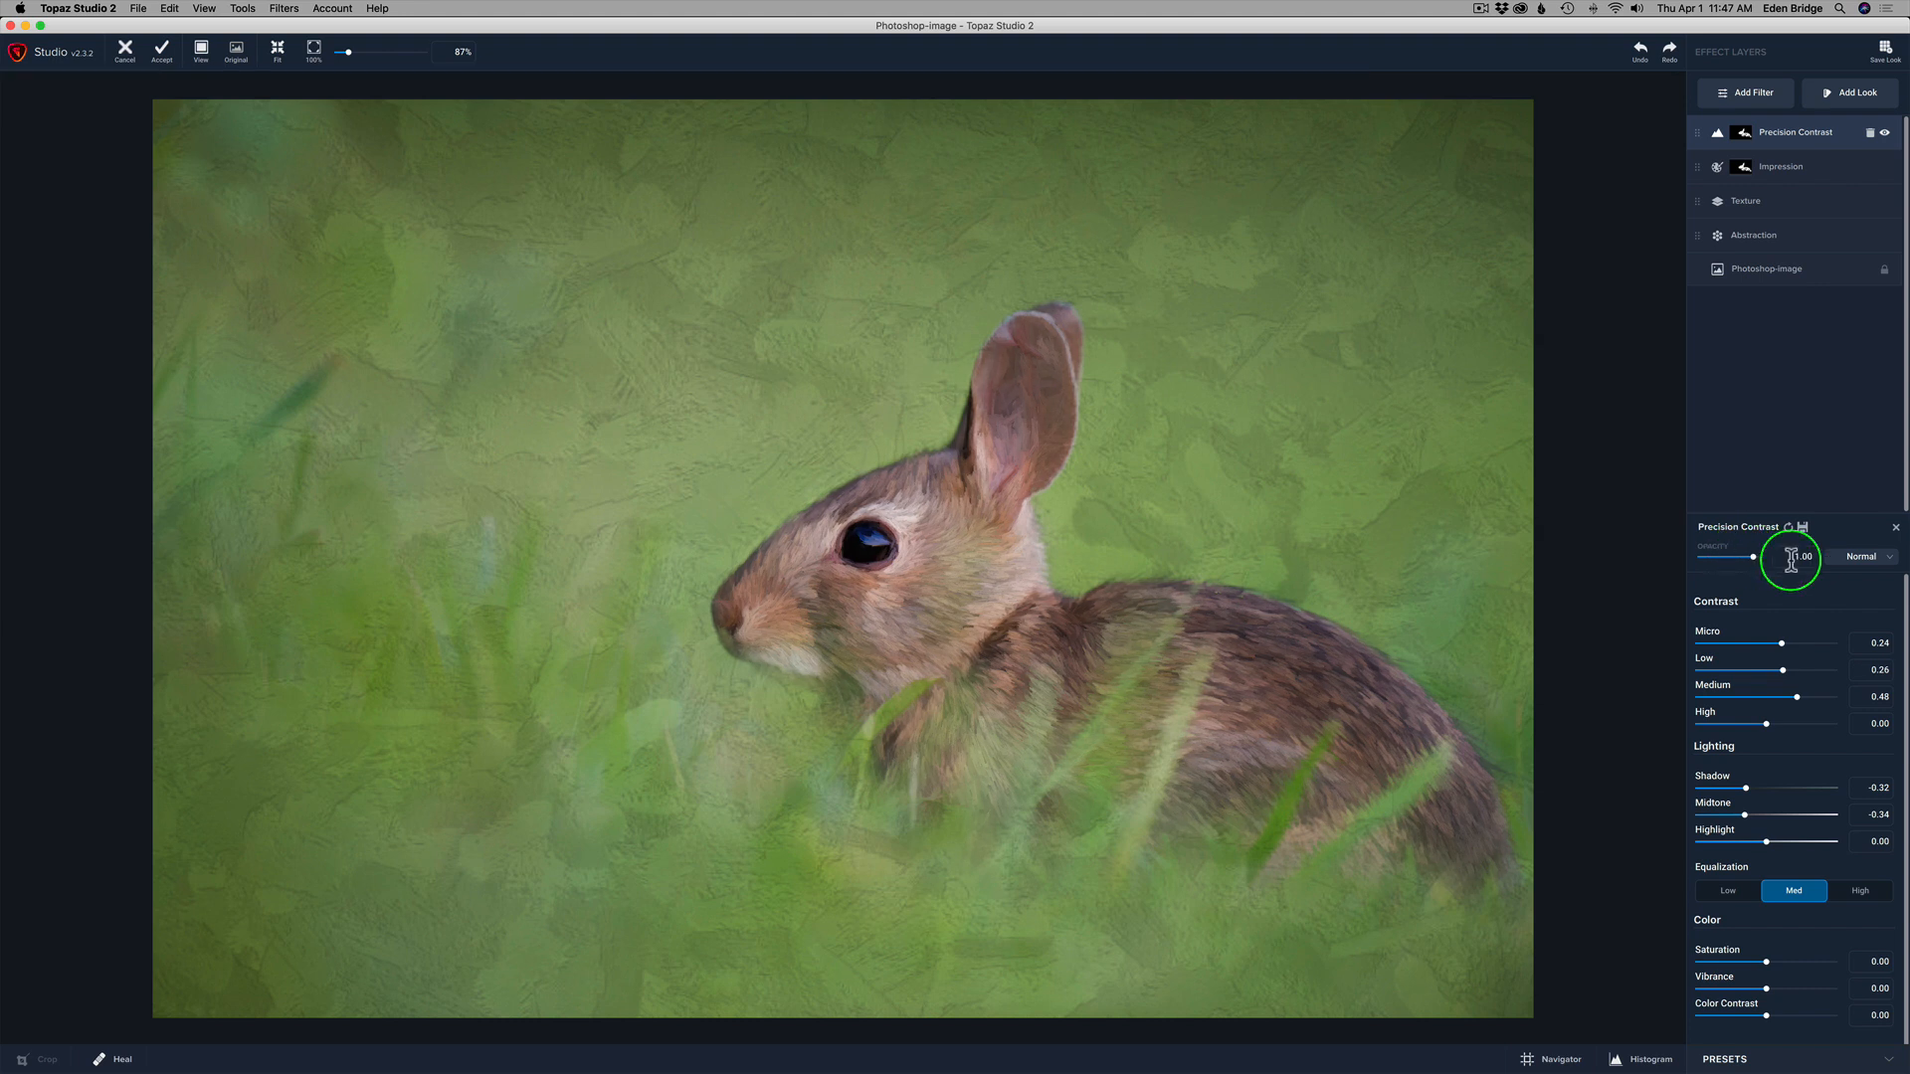
left_click(1756, 555)
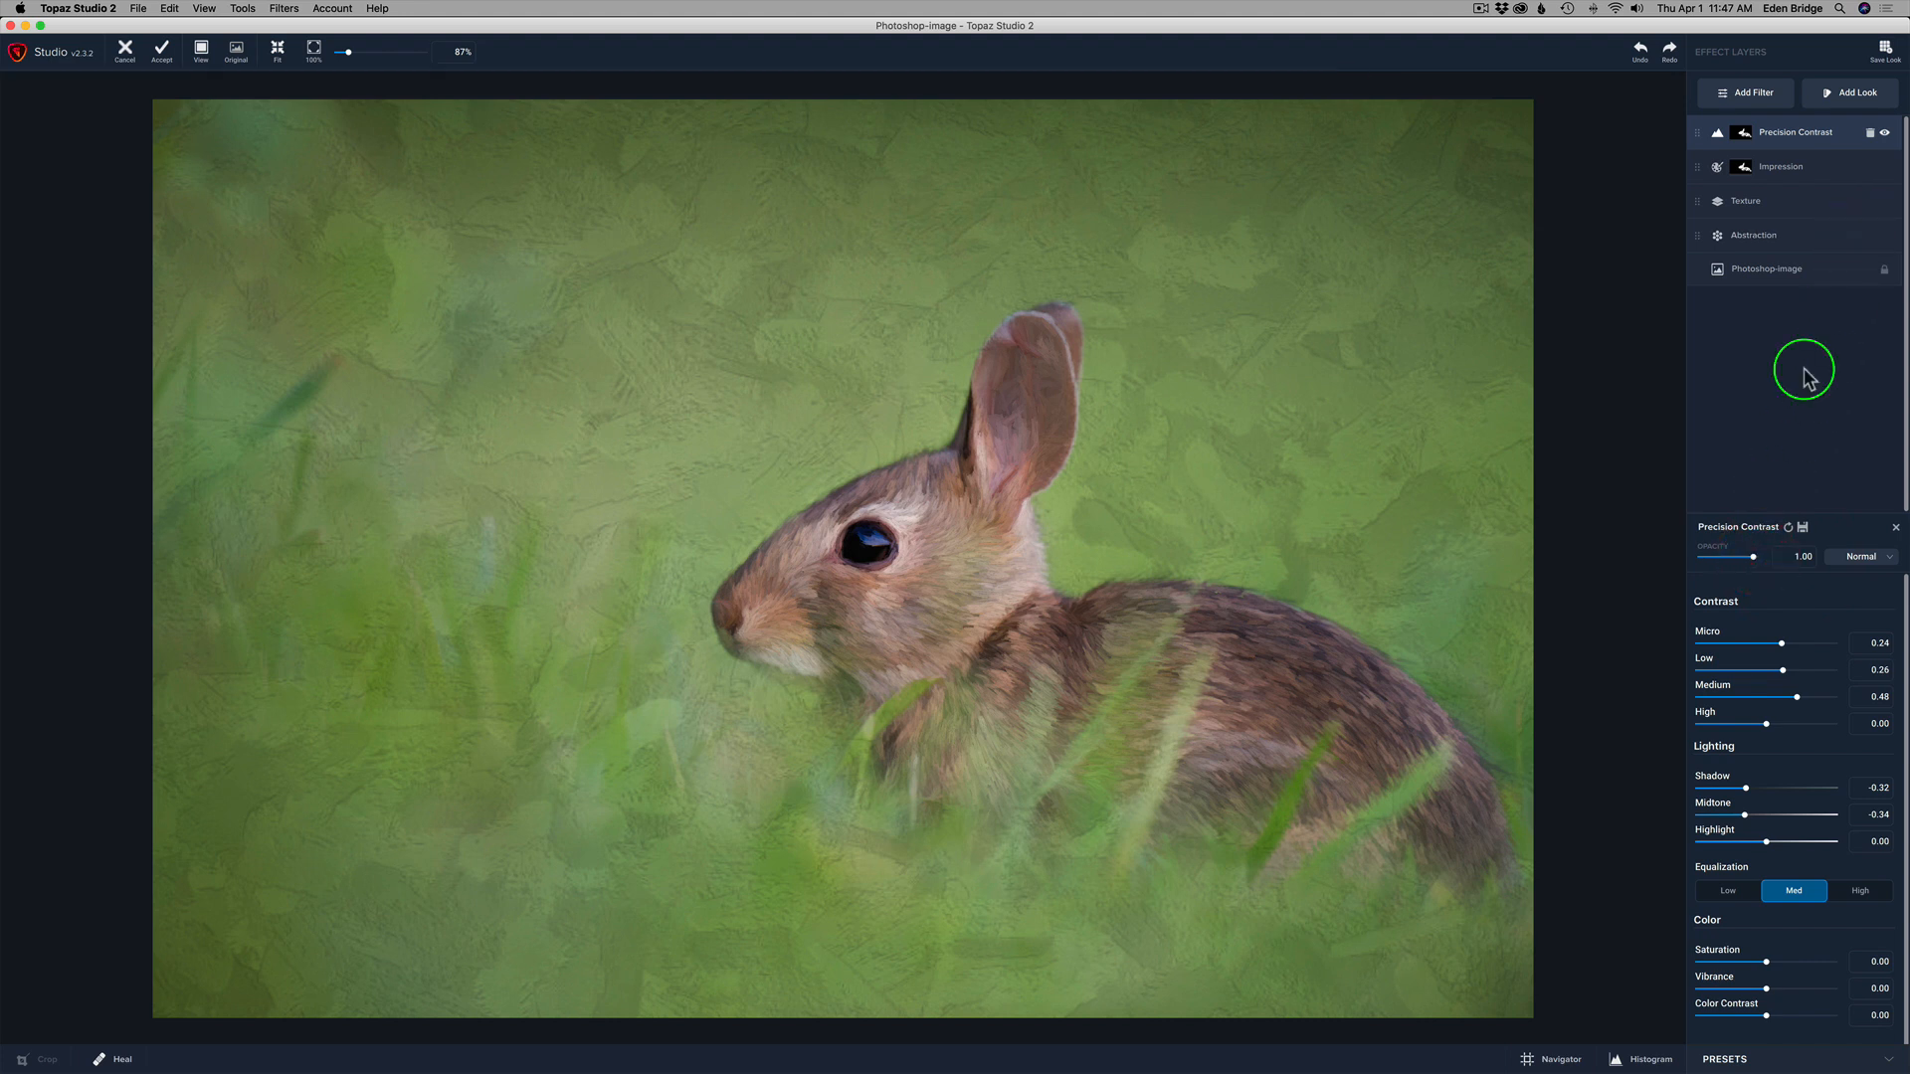
left_click(237, 52)
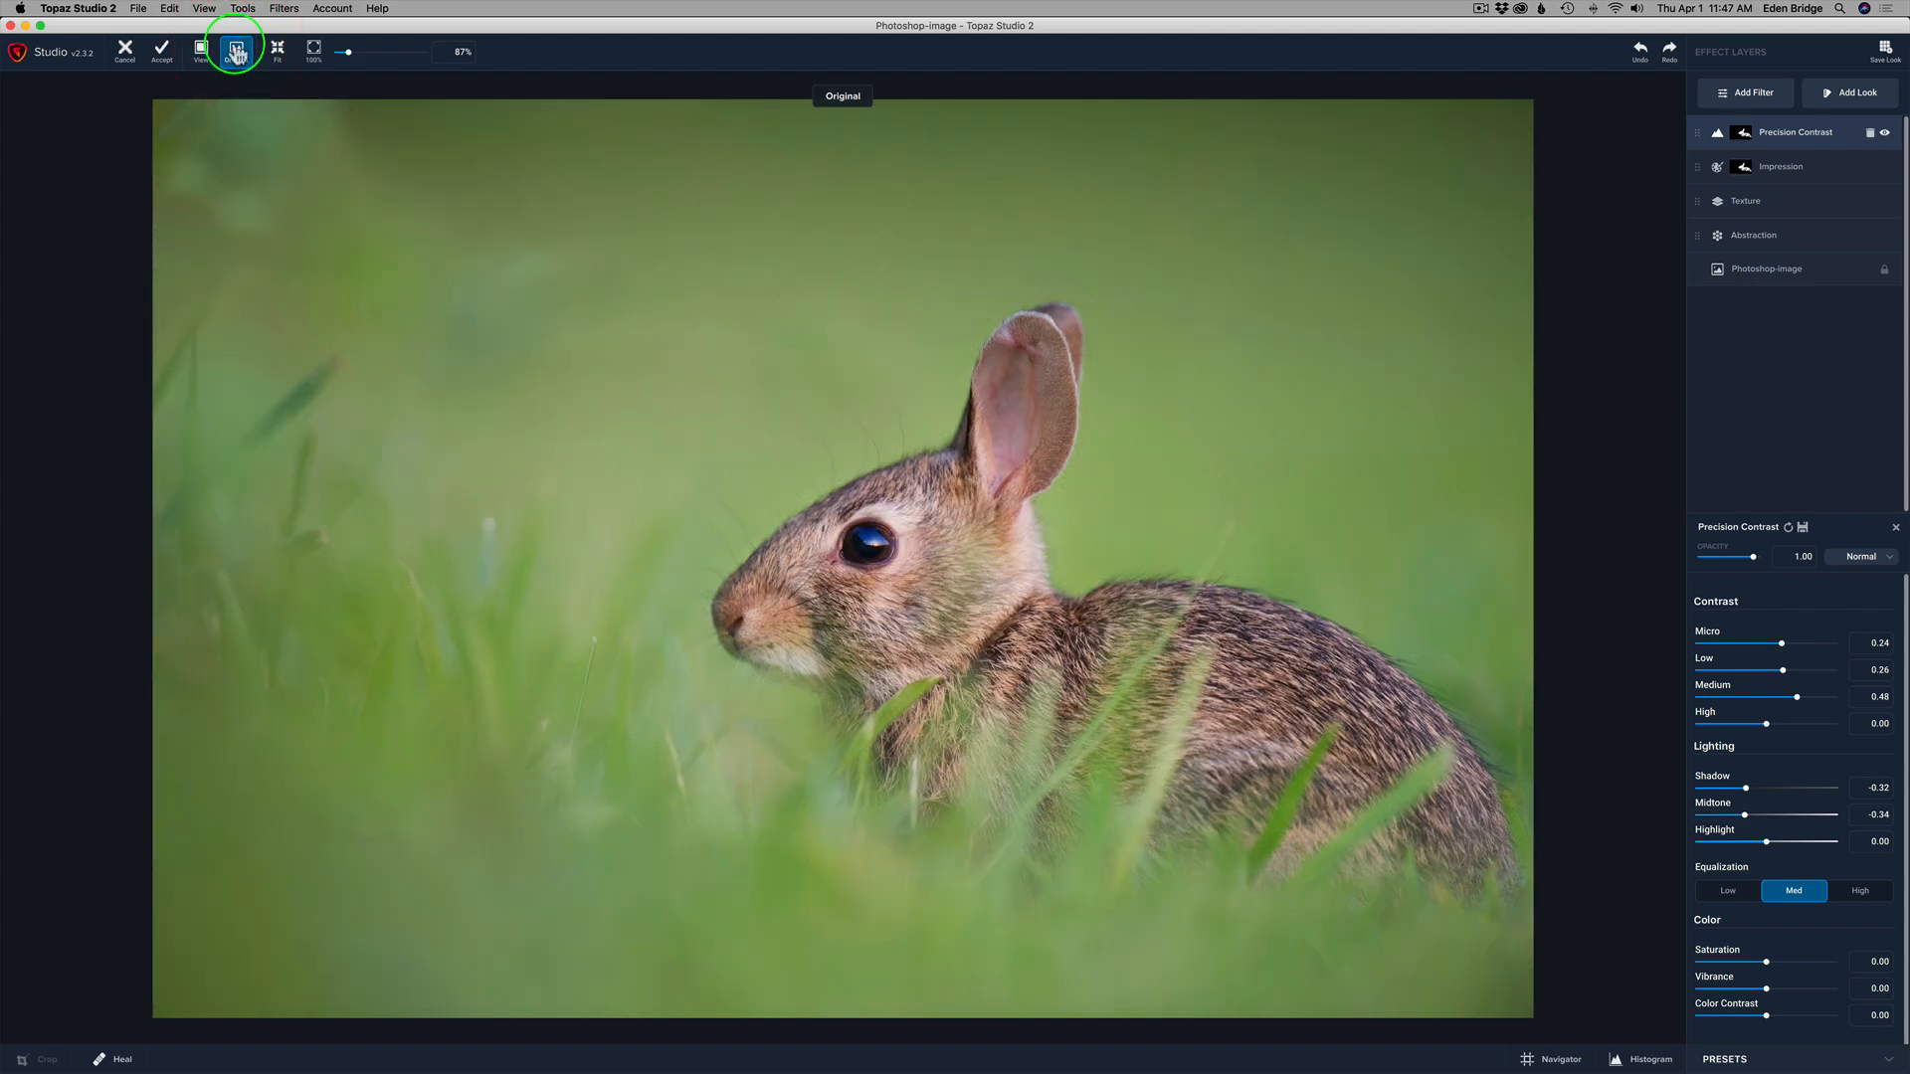
left_click(237, 52)
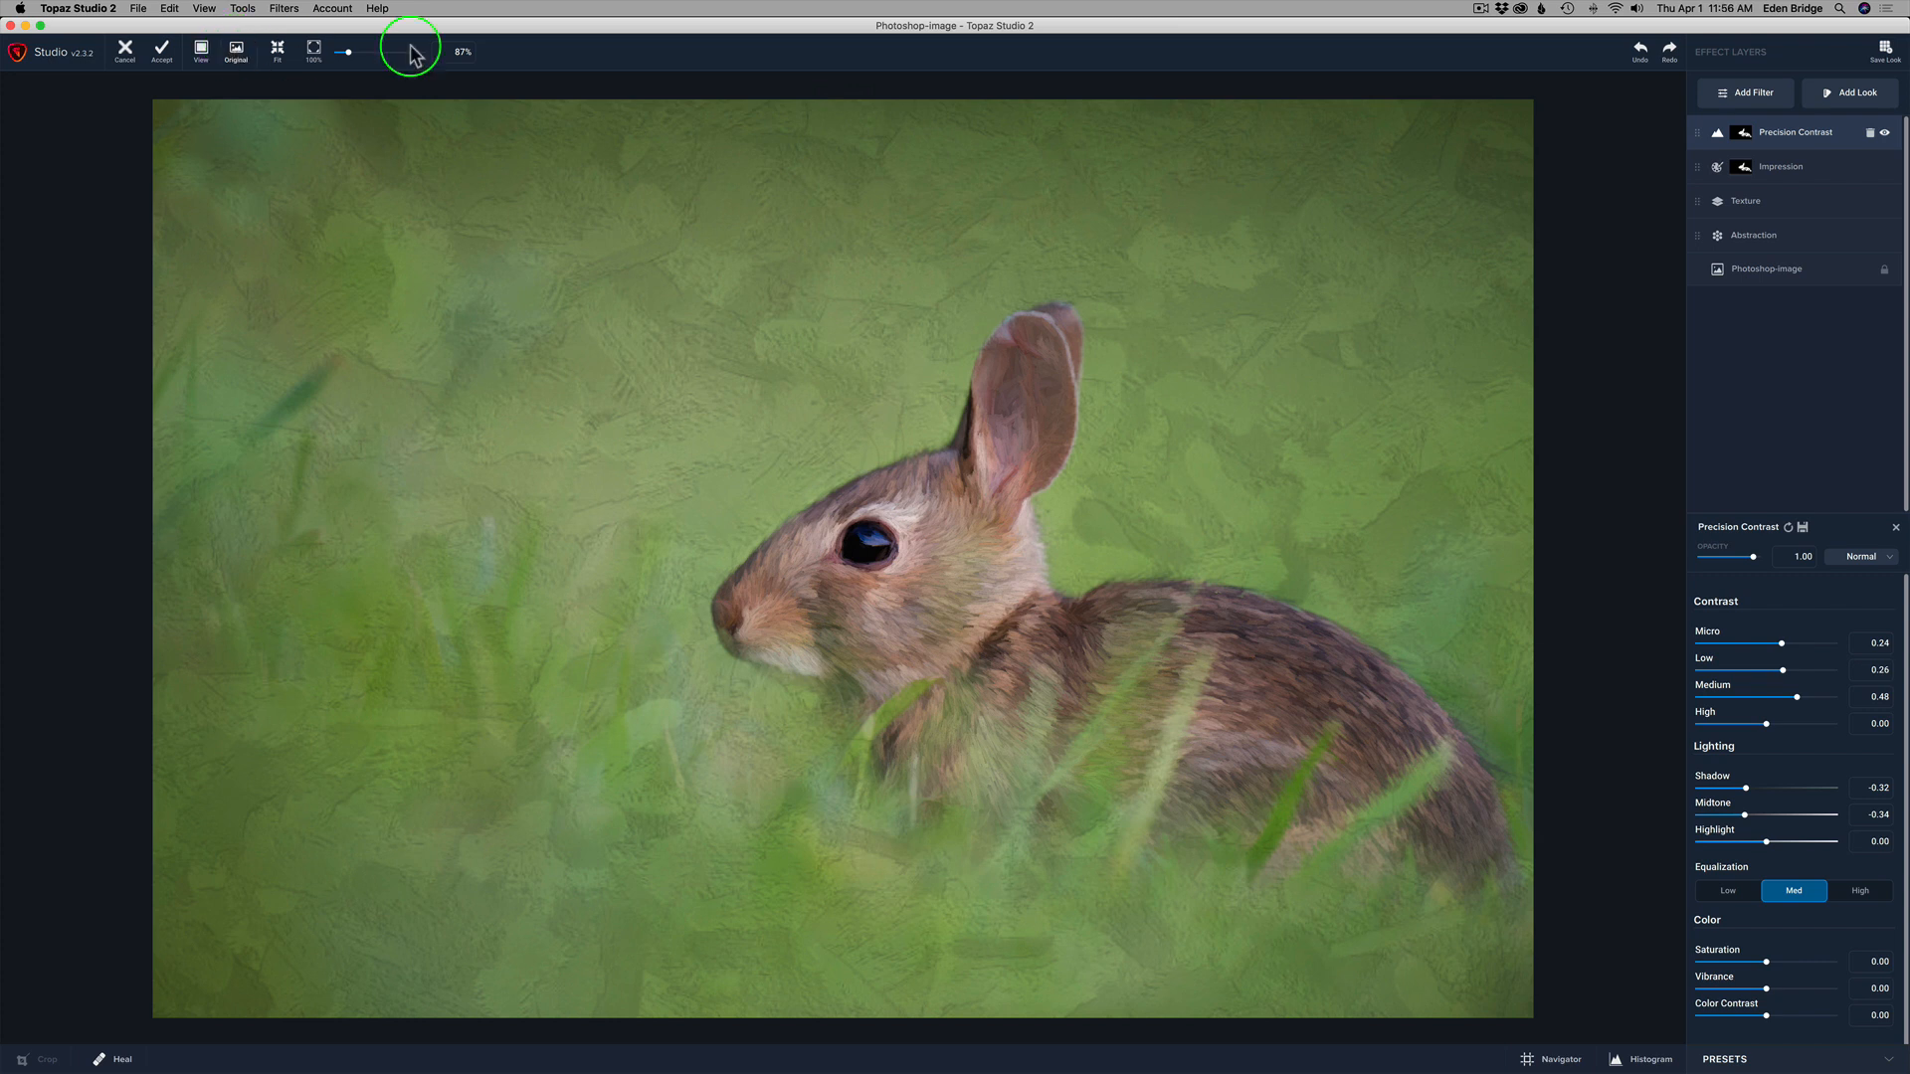
Turn off all four effect layers and re-enable Abstraction, Texture, Impression and Precision Contrast one at a time to review each effect.
left_click(1884, 134)
left_click(1883, 167)
left_click(1884, 201)
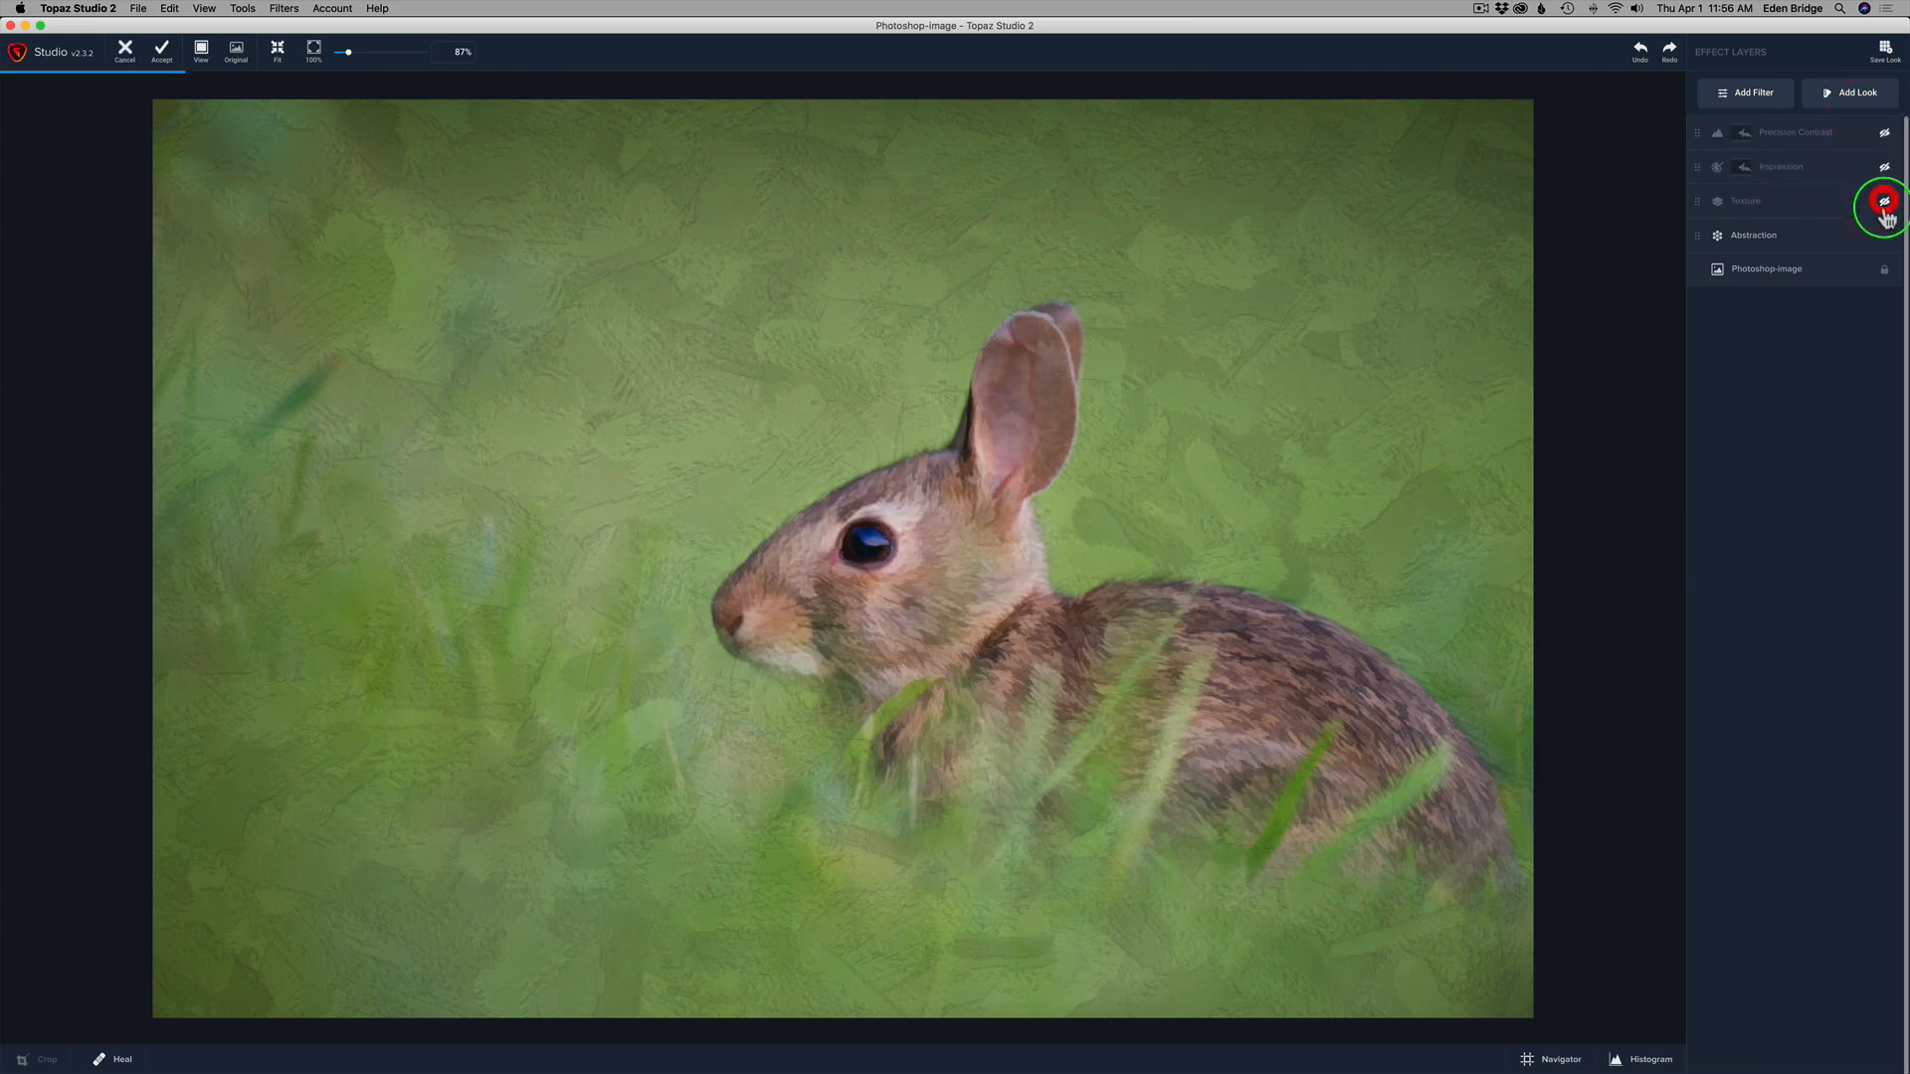
left_click(1884, 235)
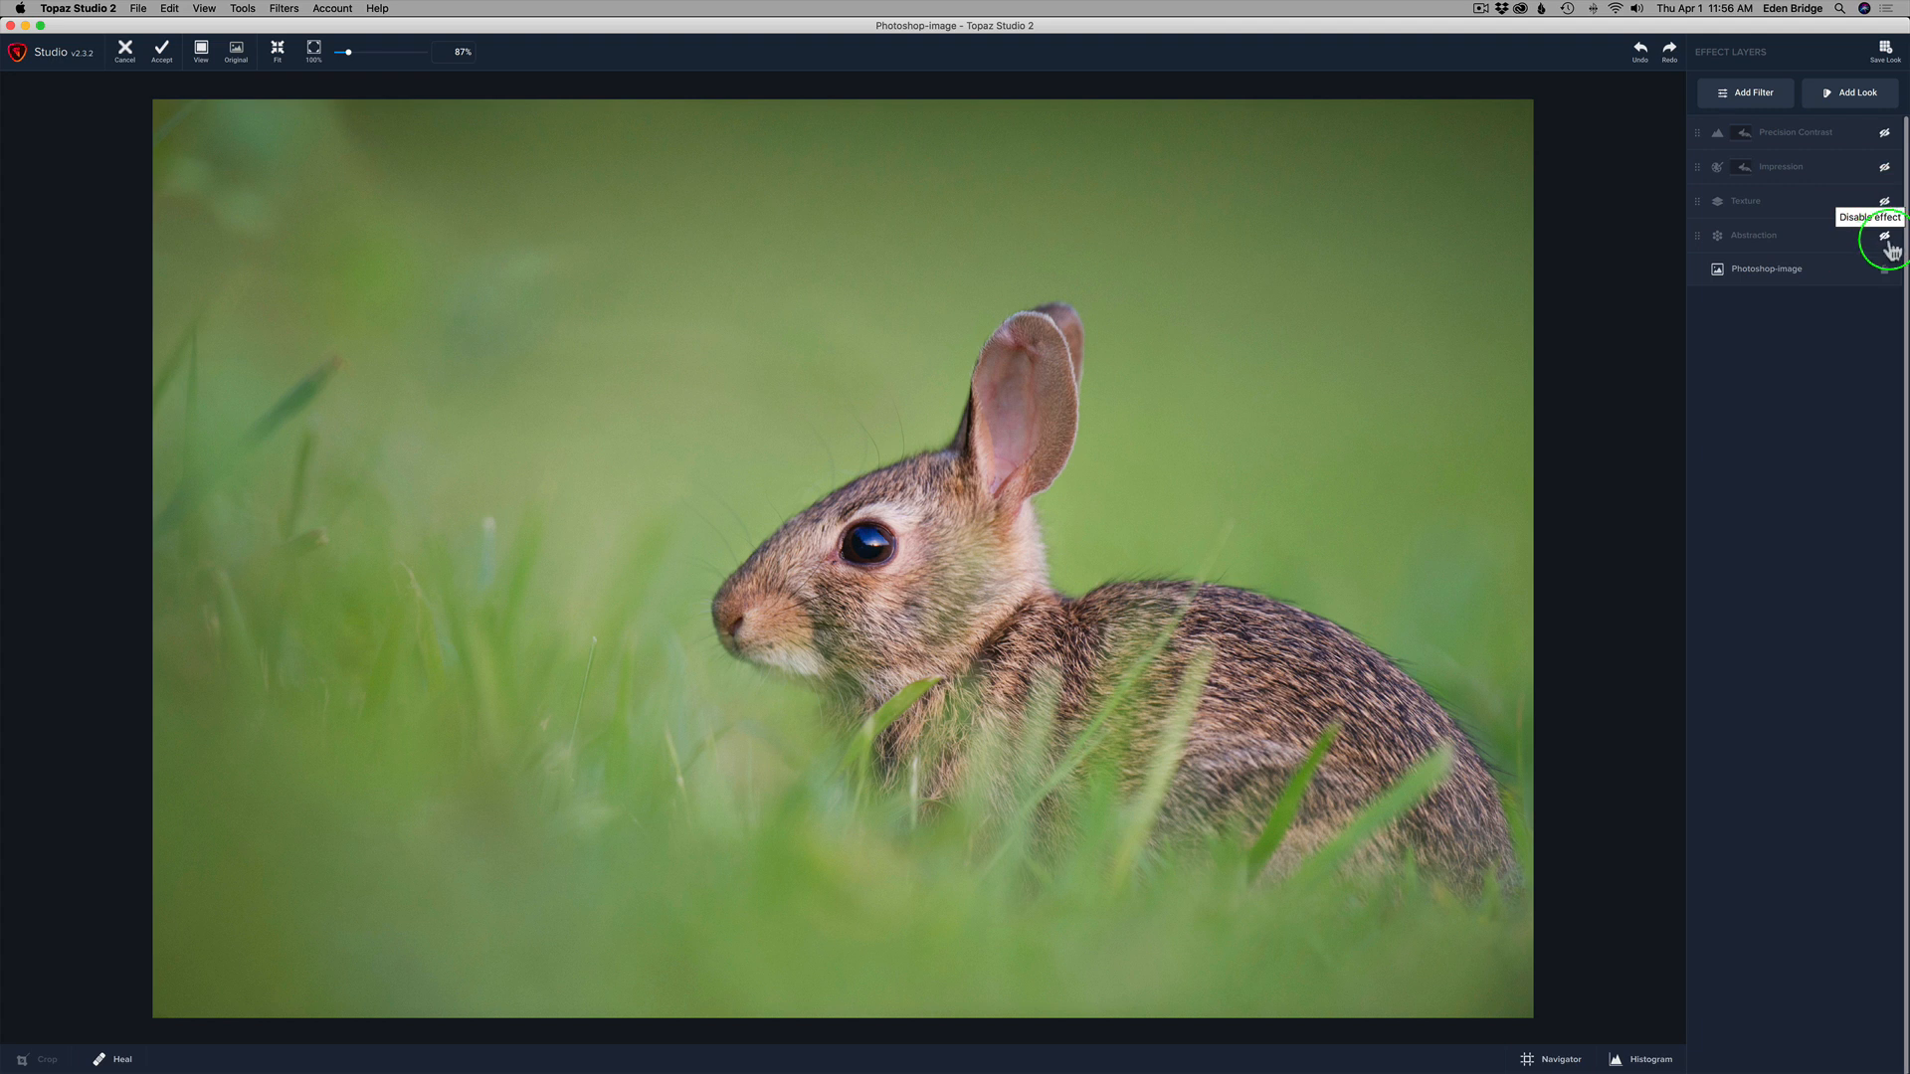
left_click(1884, 236)
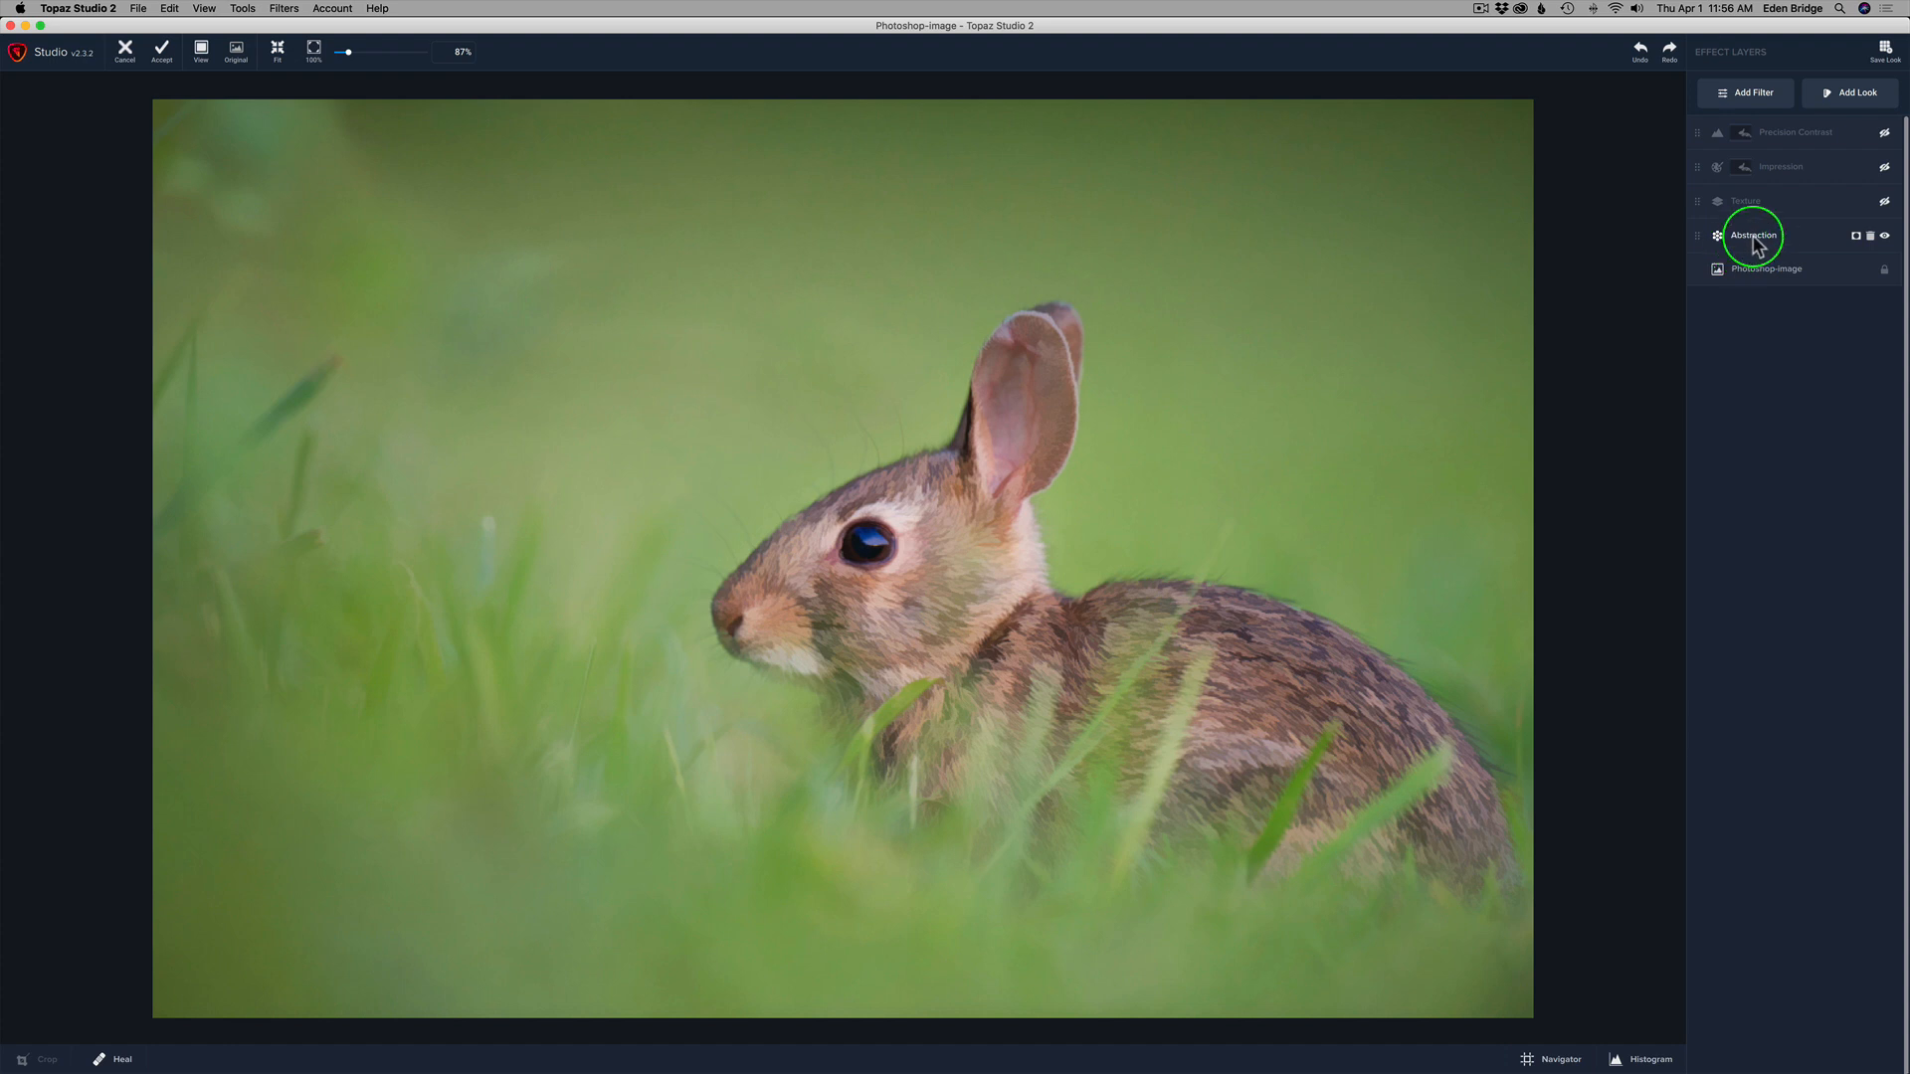
left_click(1885, 204)
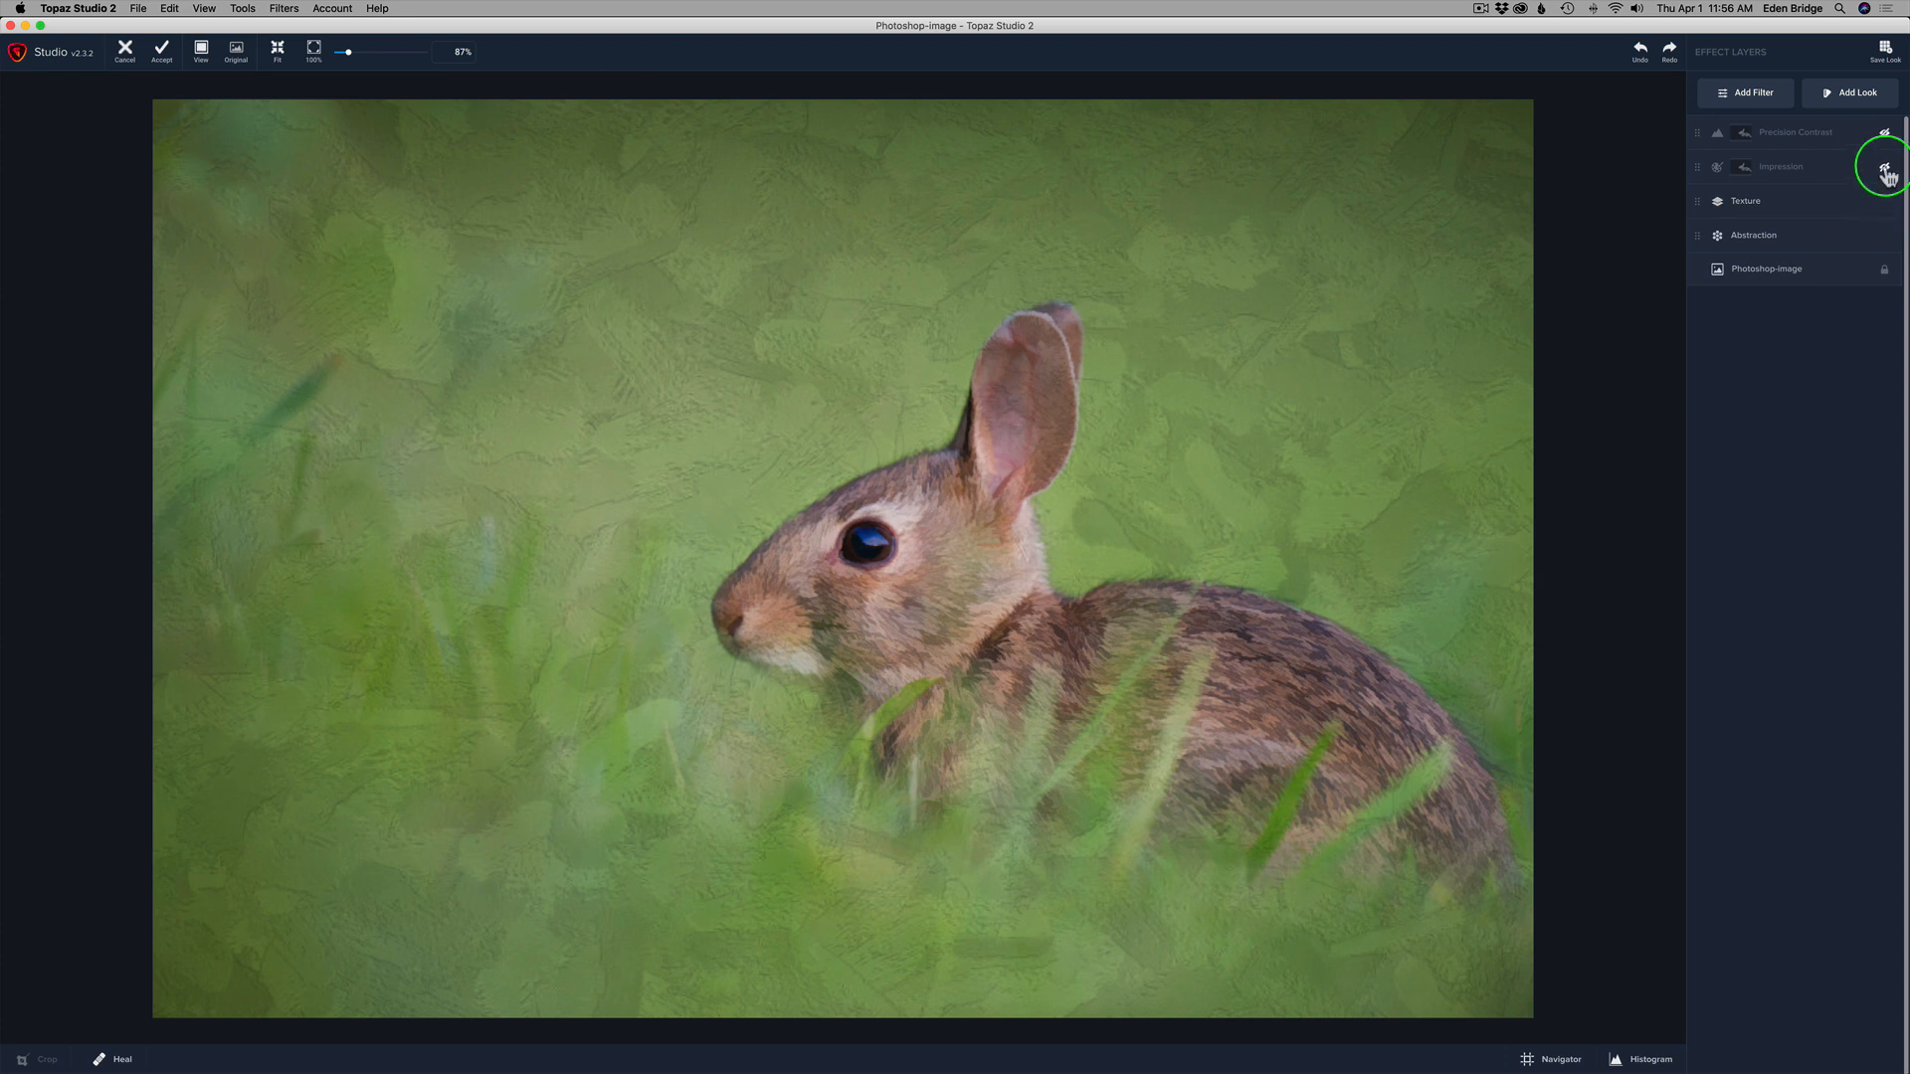
left_click(1884, 171)
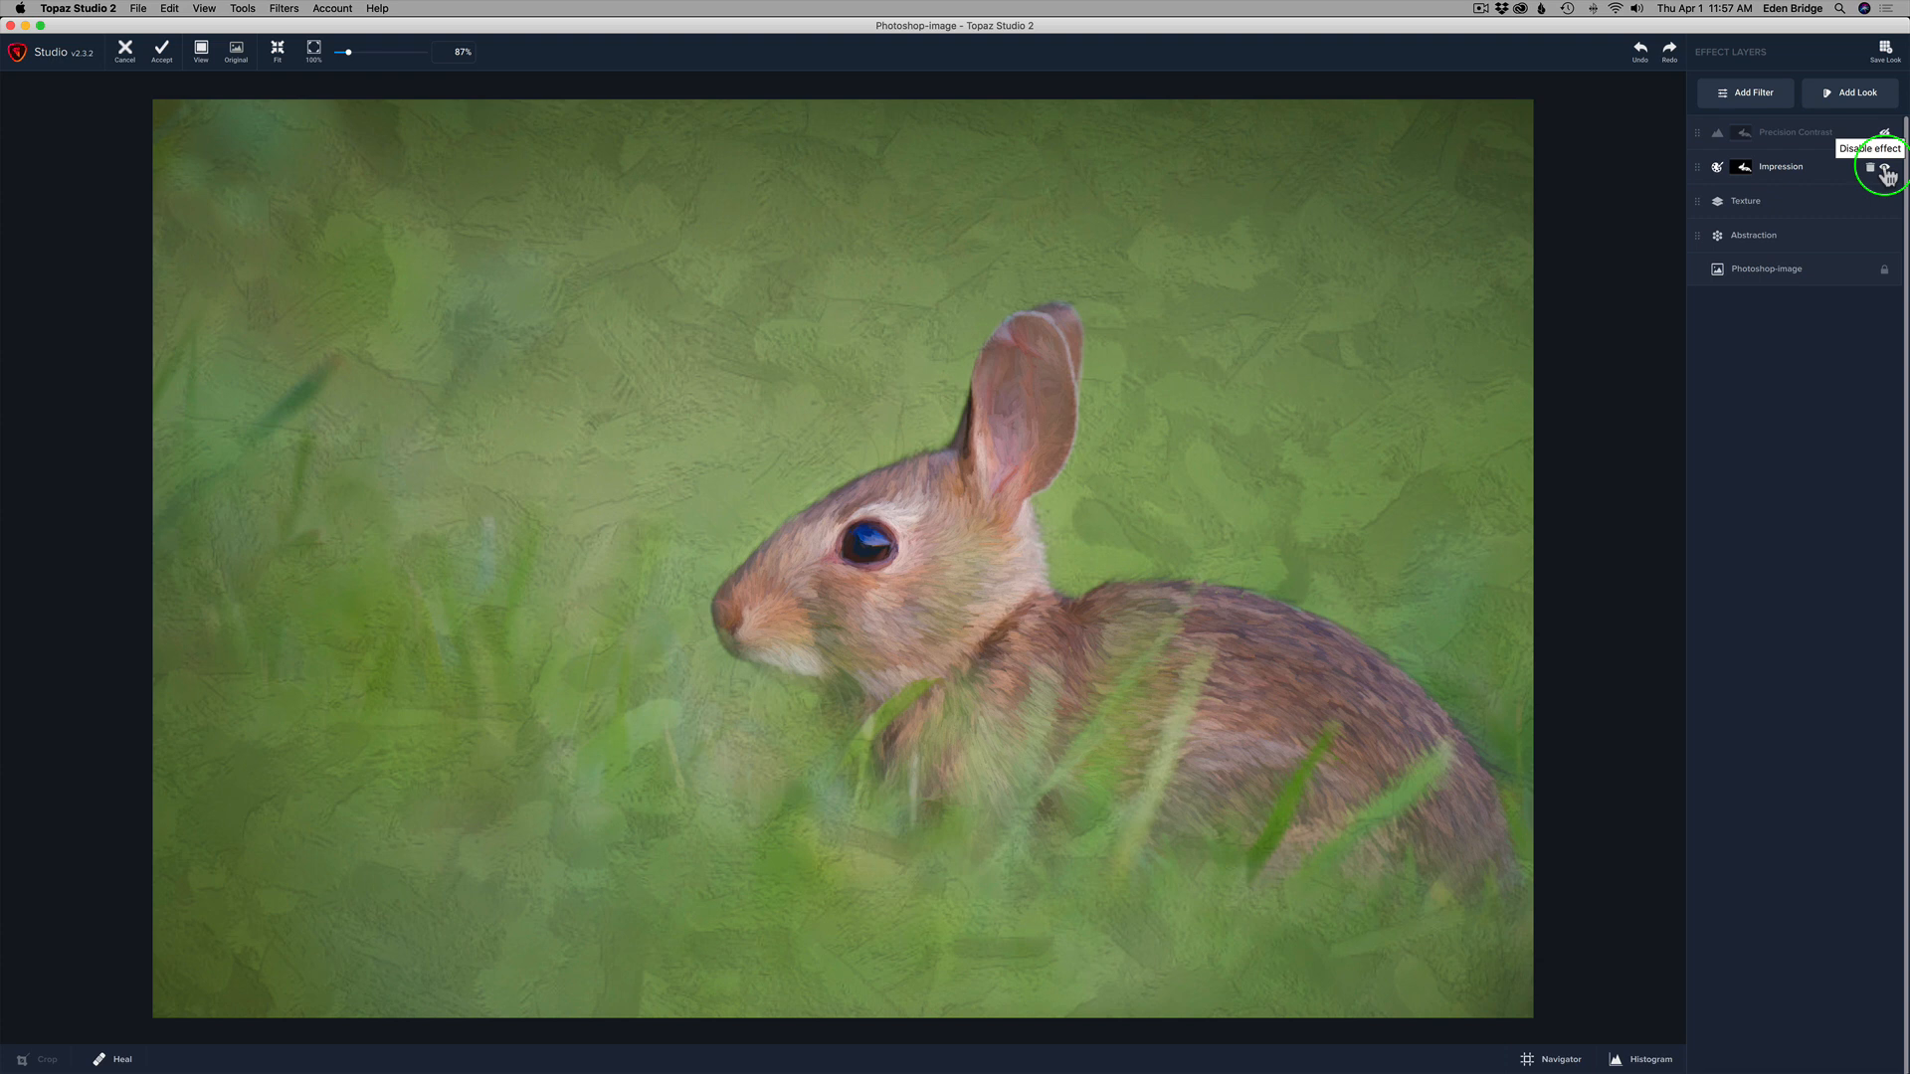
left_click(1884, 138)
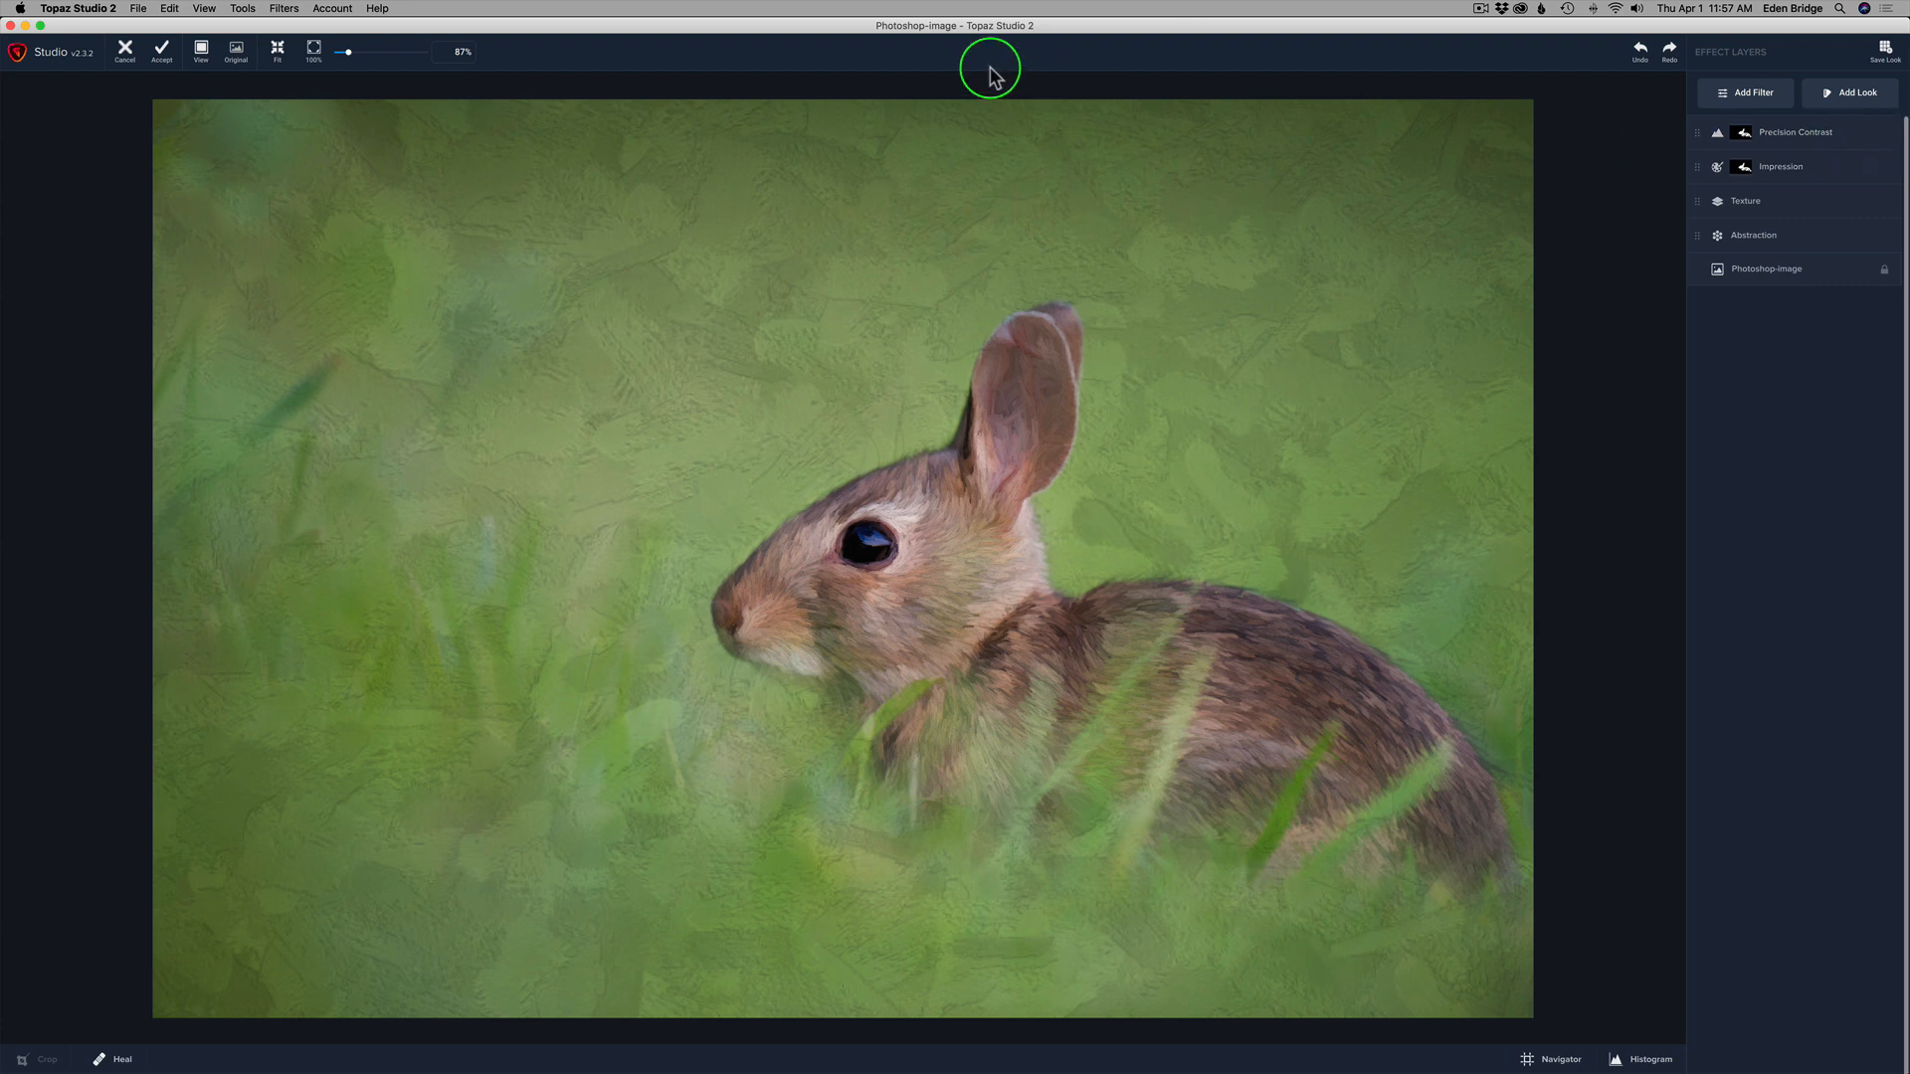
Accept the Topaz Studio edits to return to Photoshop, and compare the image with the Topaz Studio 2 layer off and on.
left_click(138, 8)
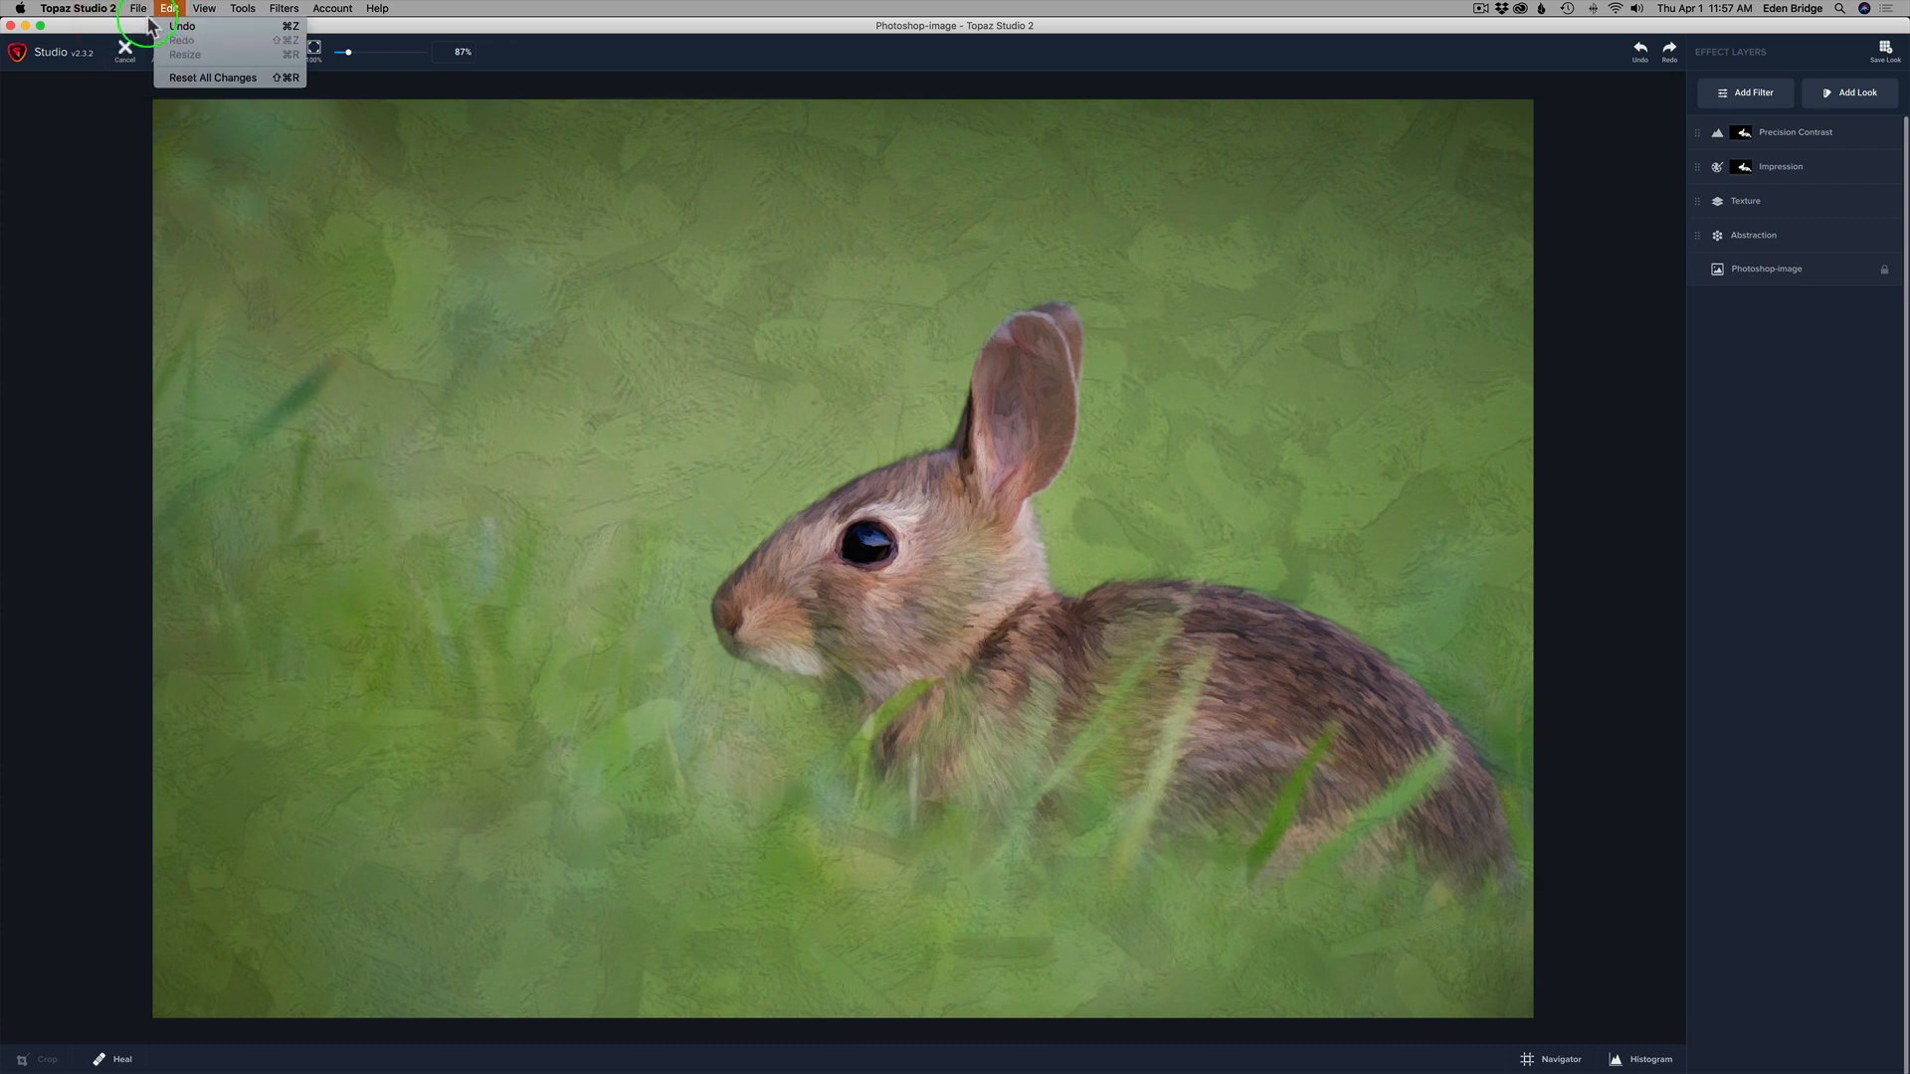
left_click(605, 54)
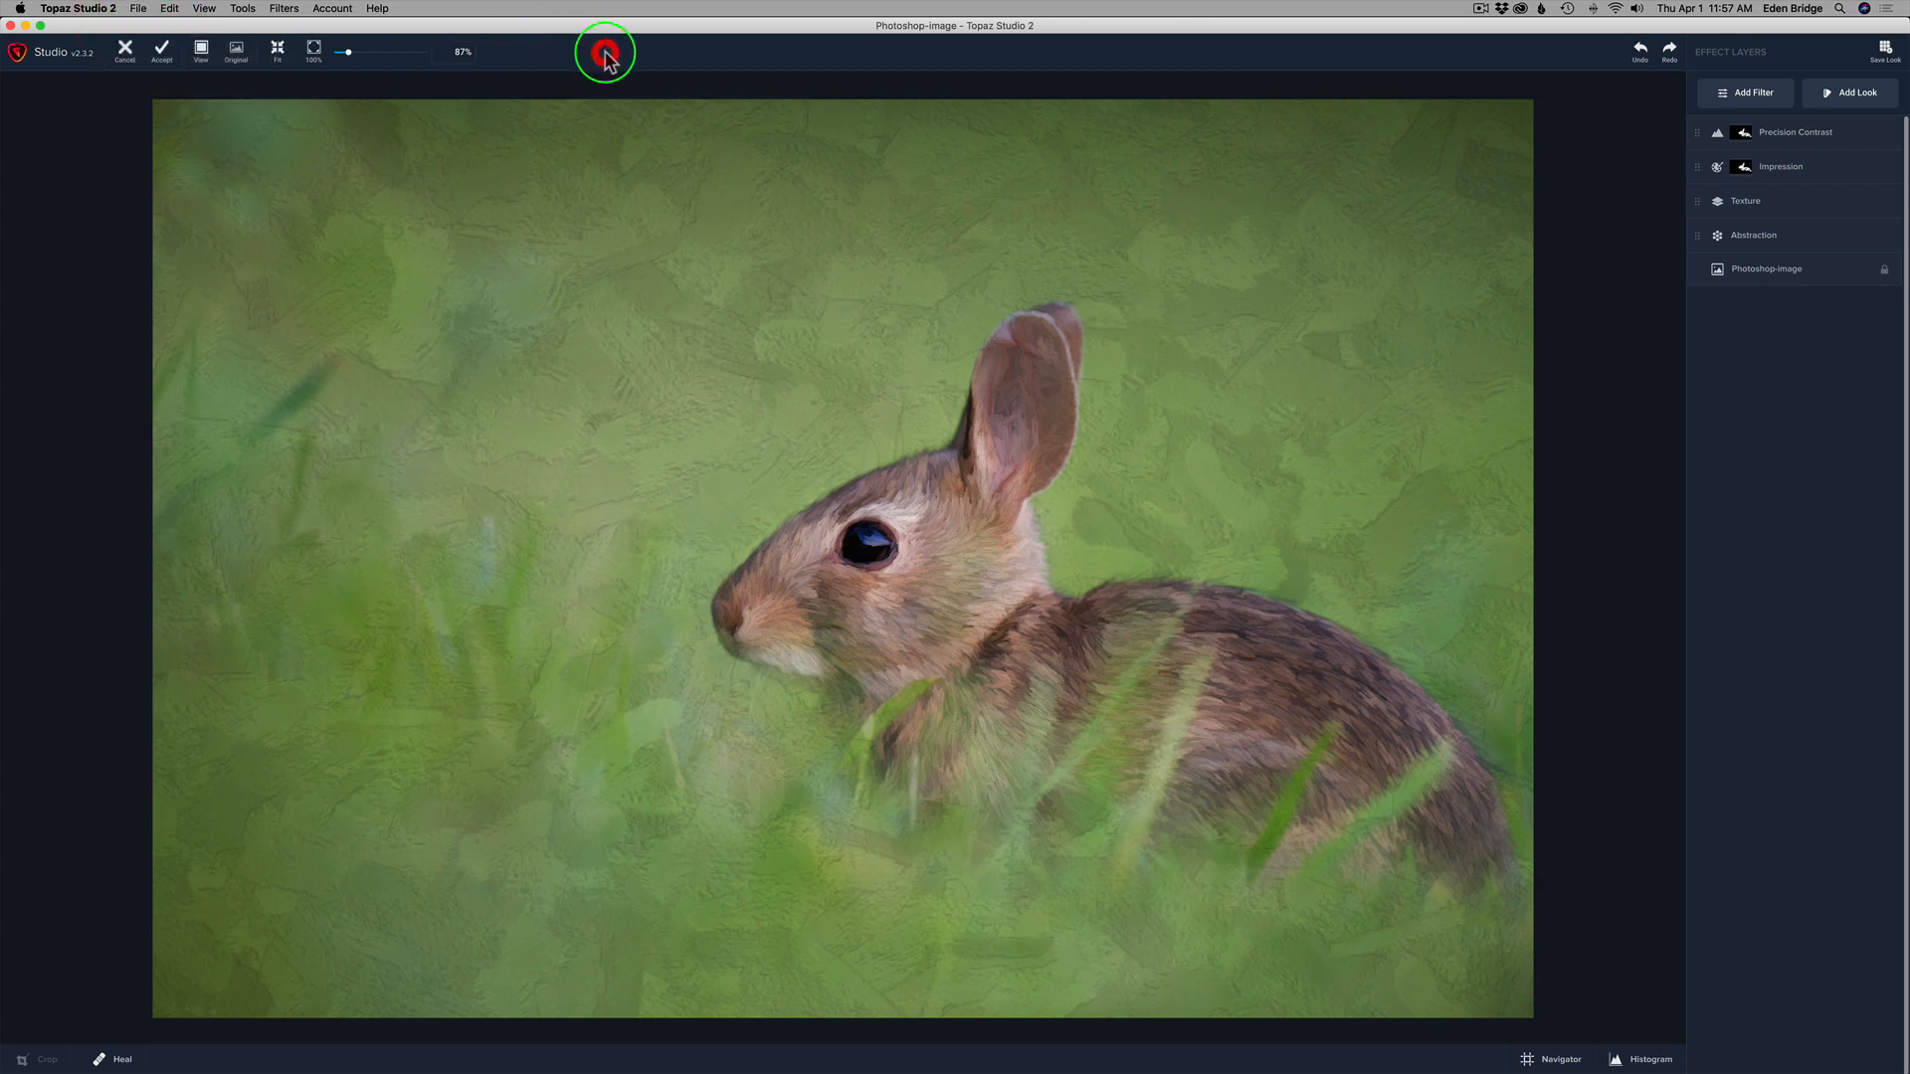
left_click(162, 51)
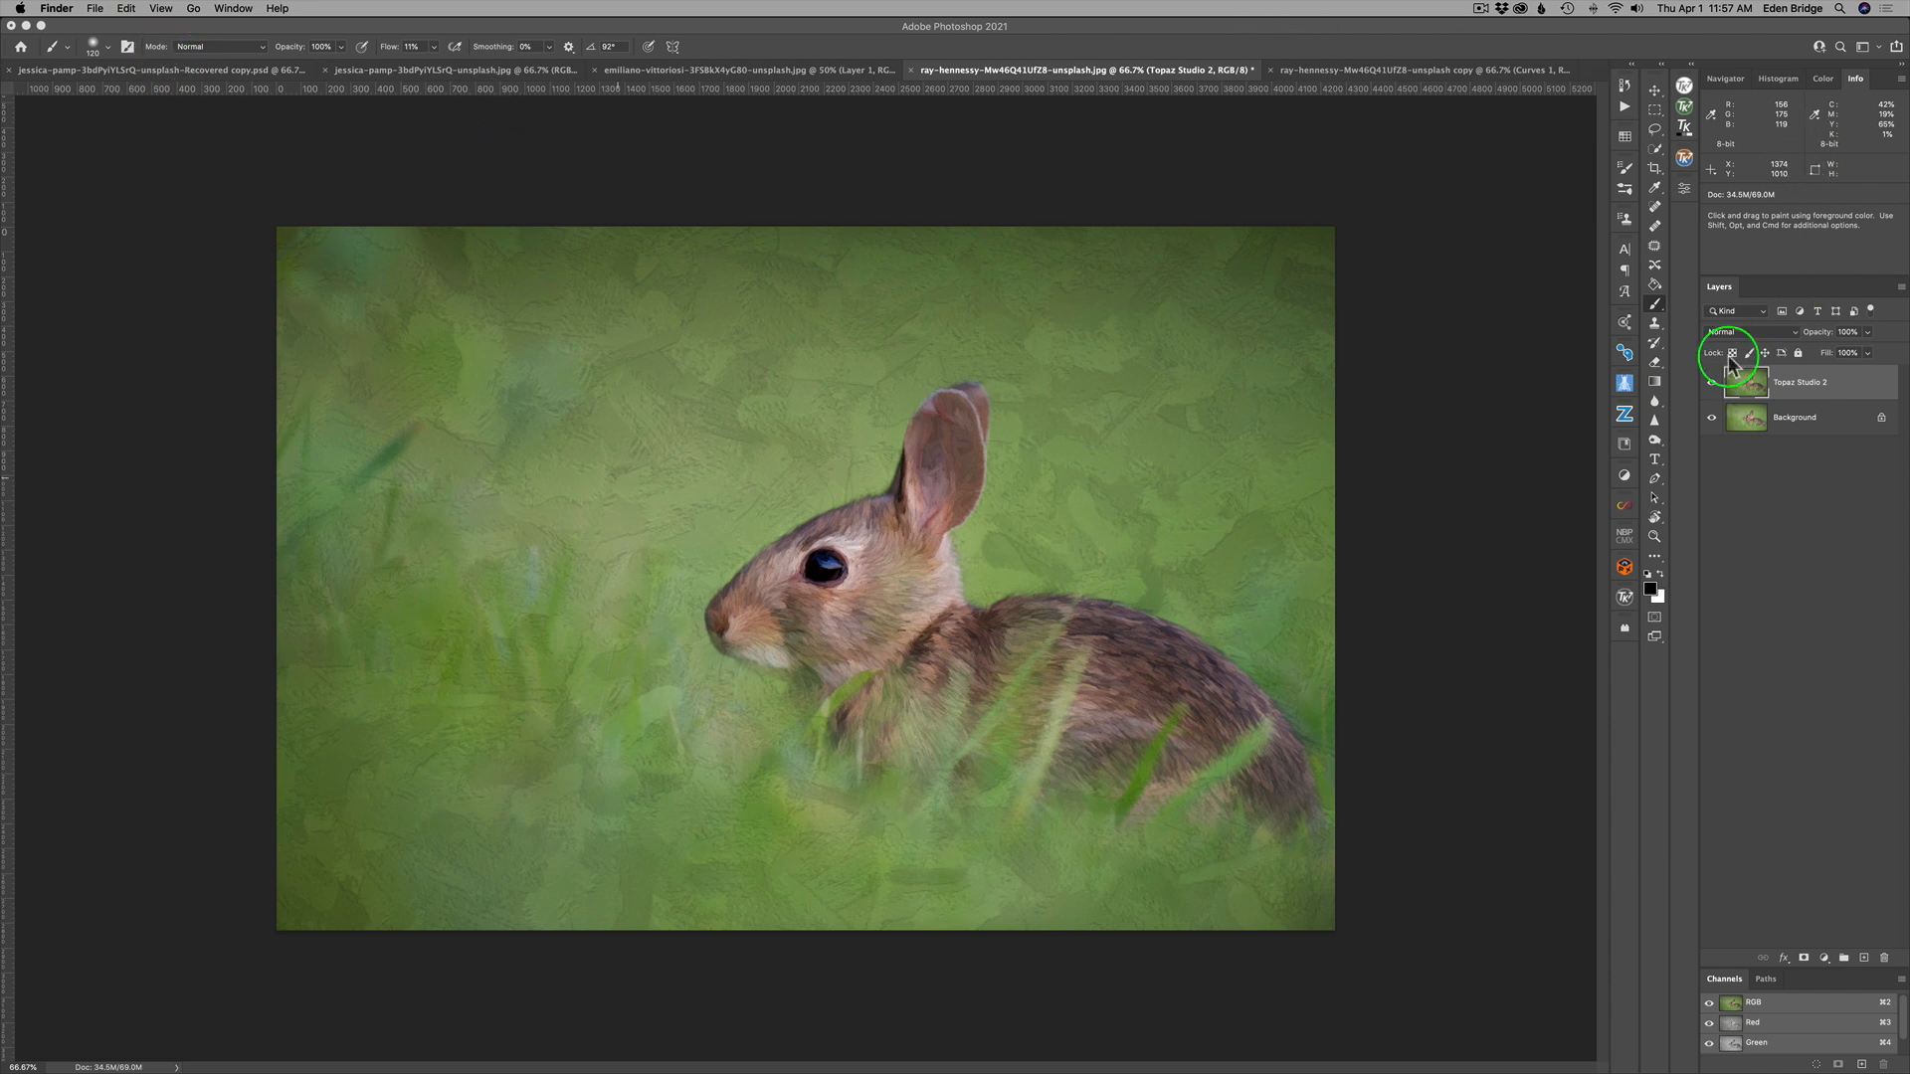
left_click(1712, 388)
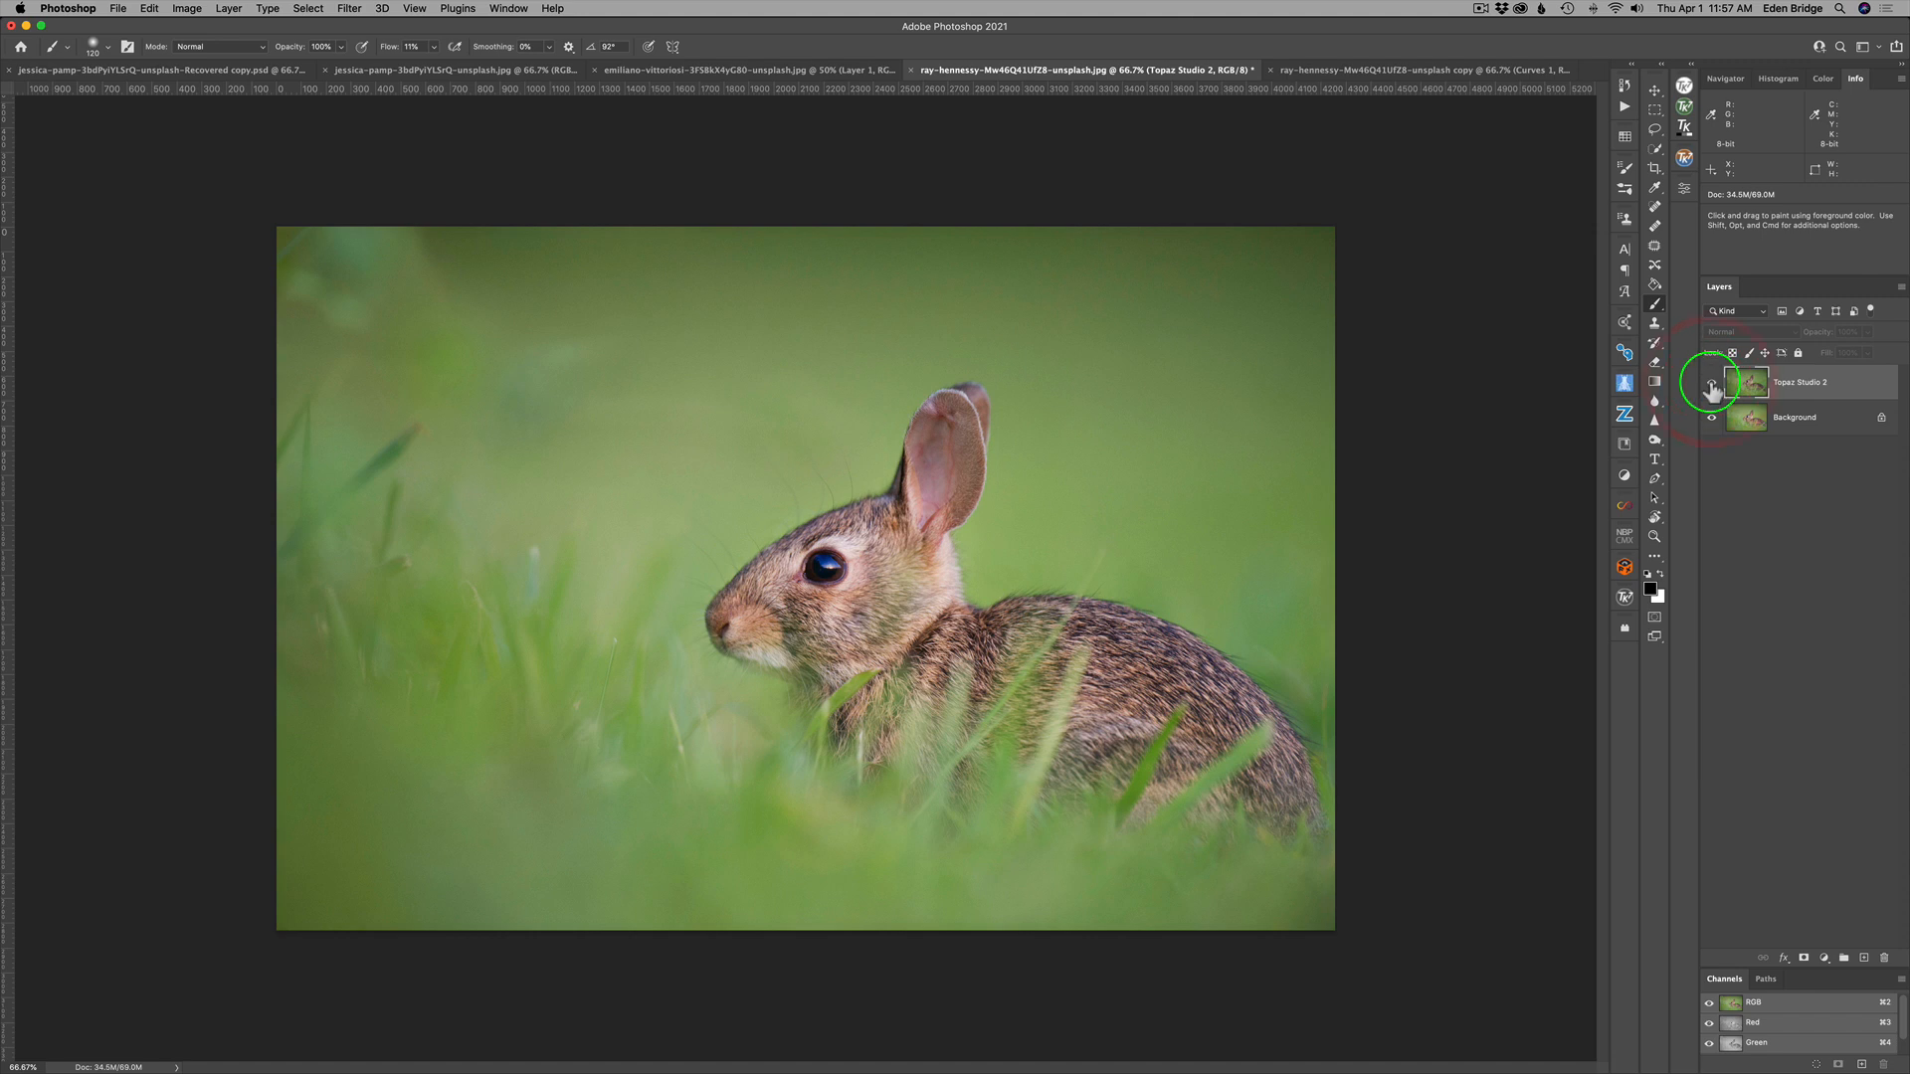
left_click(1712, 388)
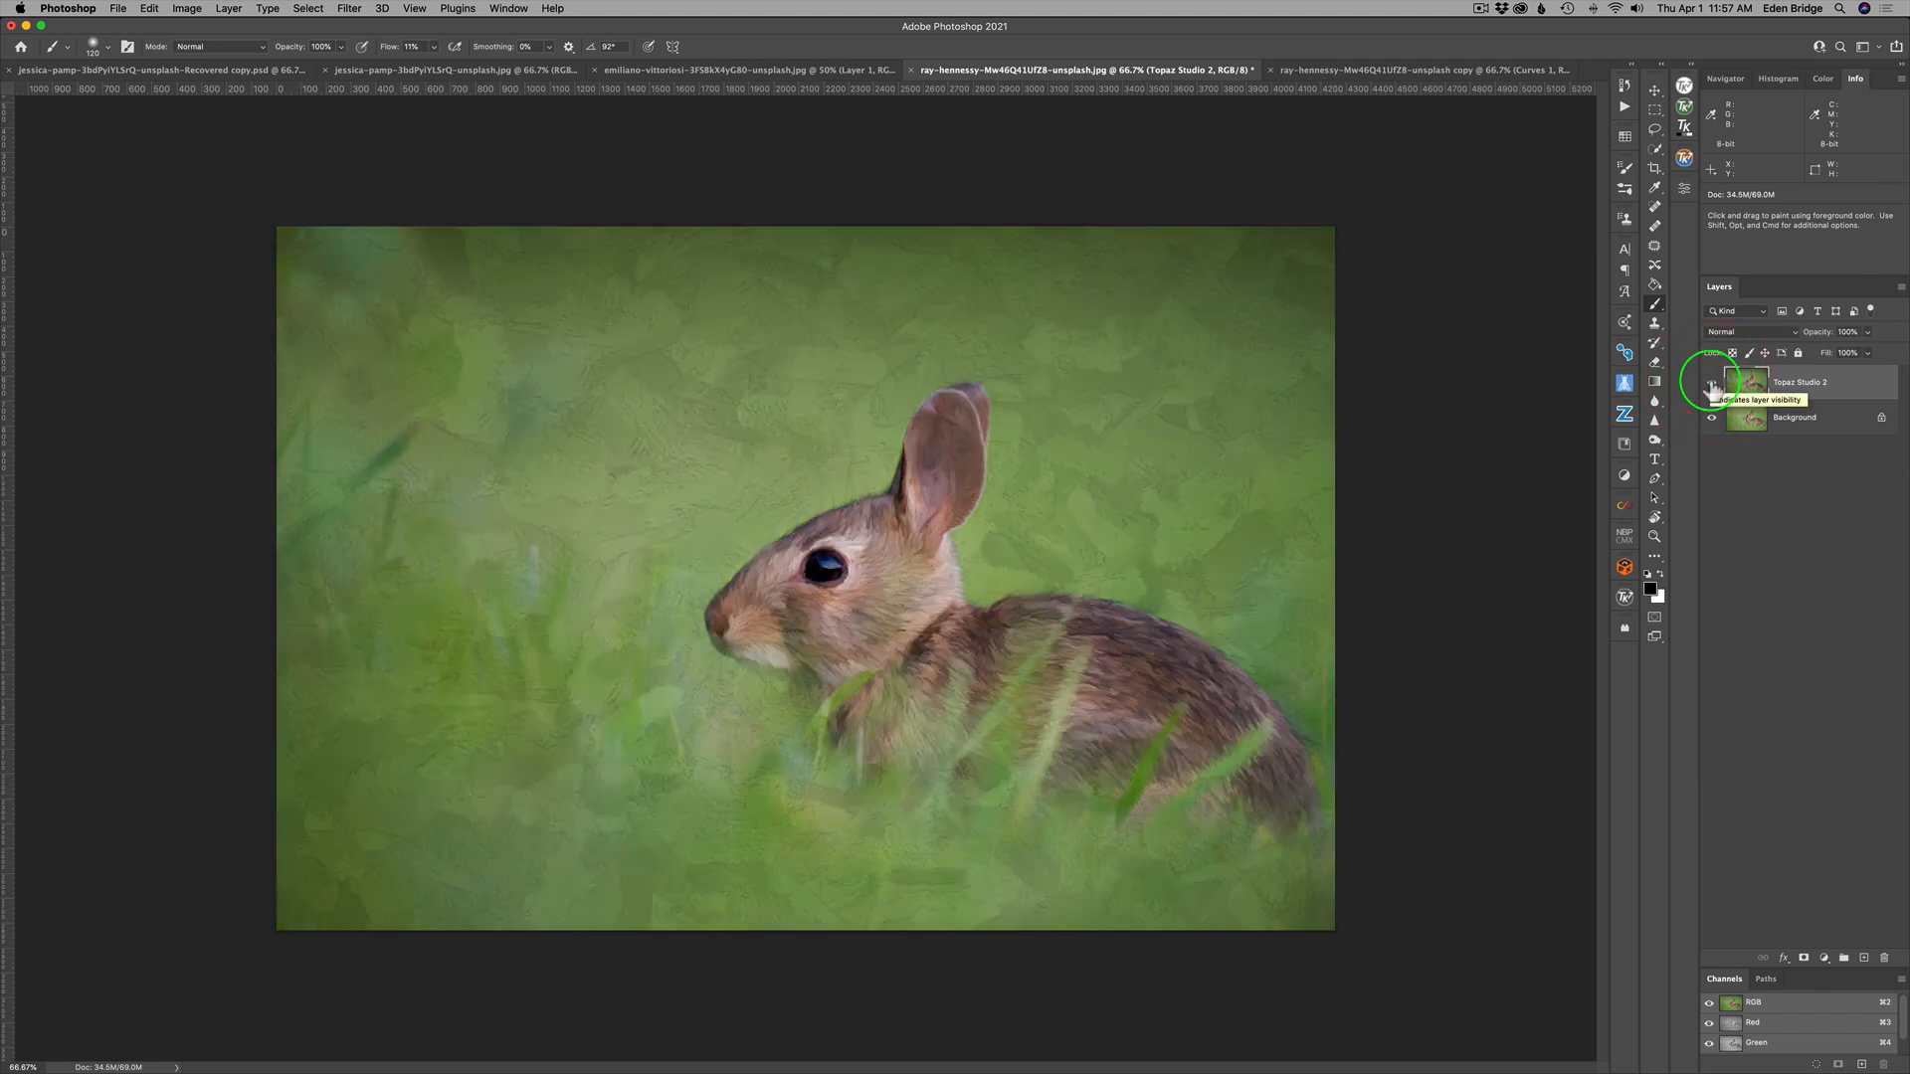
Add a Curves adjustment layer that lifts the RGB midtones from input 122 to output 128, and compare the image with it off and on.
left_click(1824, 958)
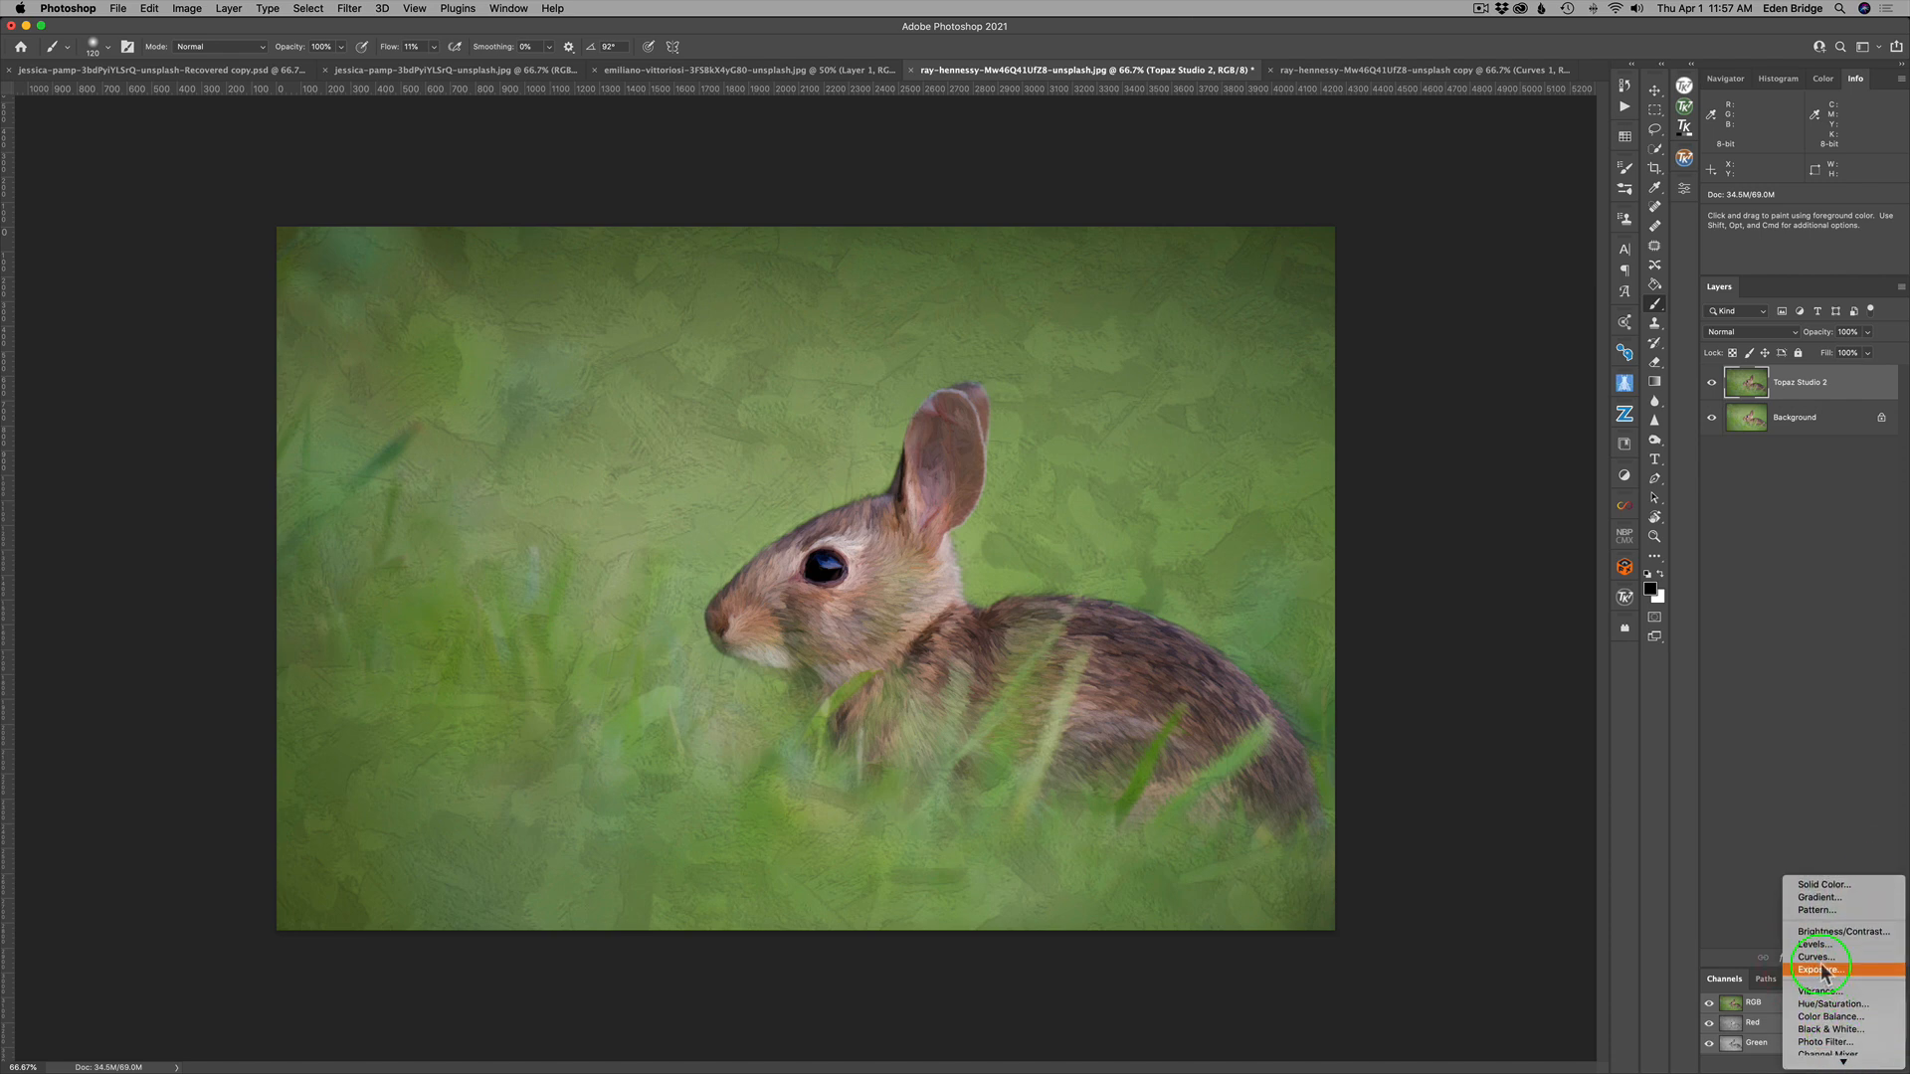
left_click(1817, 957)
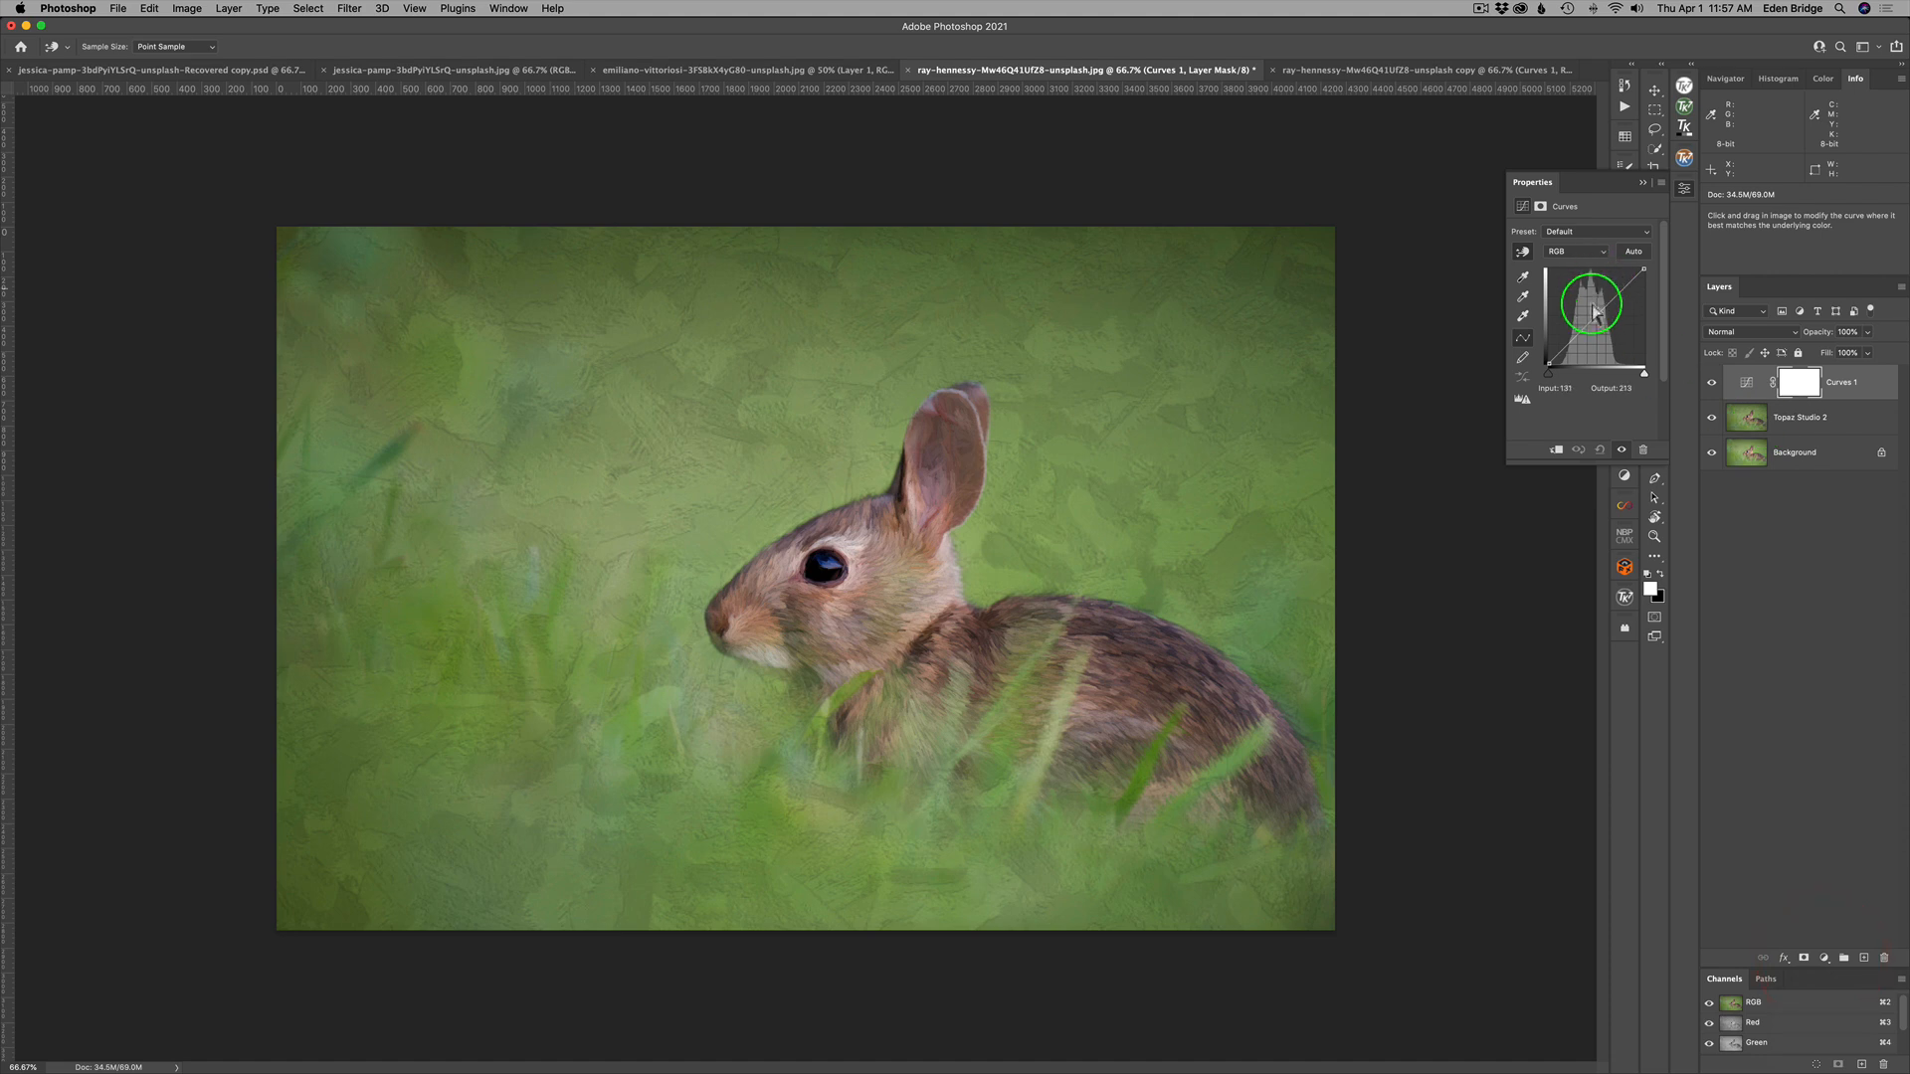
left_click(1592, 317)
left_click_drag(1593, 317, 1595, 314)
left_click(1712, 383)
left_click(1712, 383)
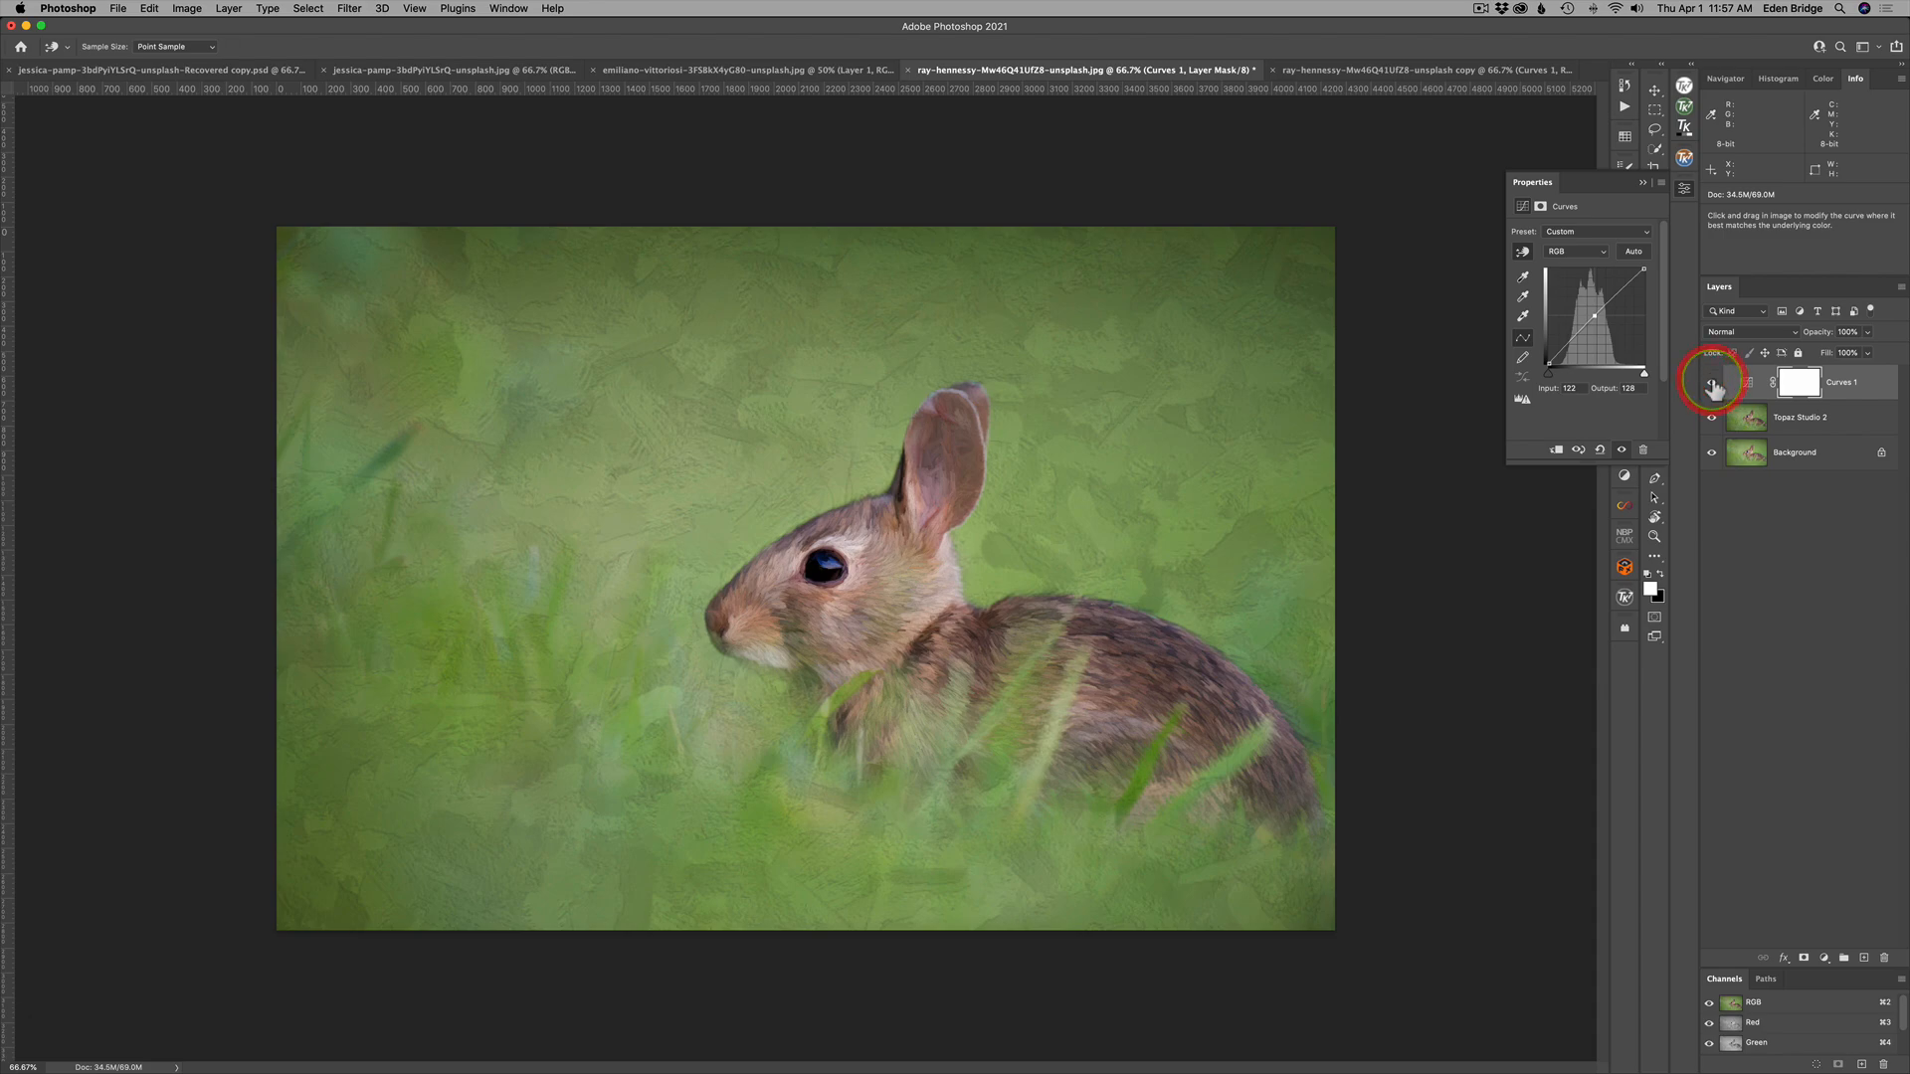